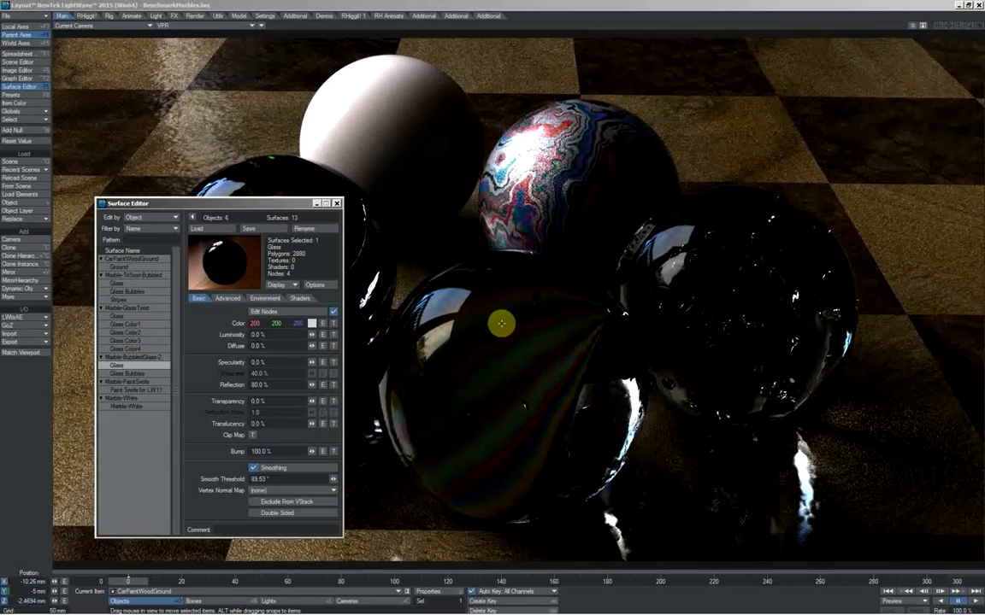
Step: Inspect the Dielectric node in the node network of the bubbled-glass marble's Glass surface, and close the network
click(263, 313)
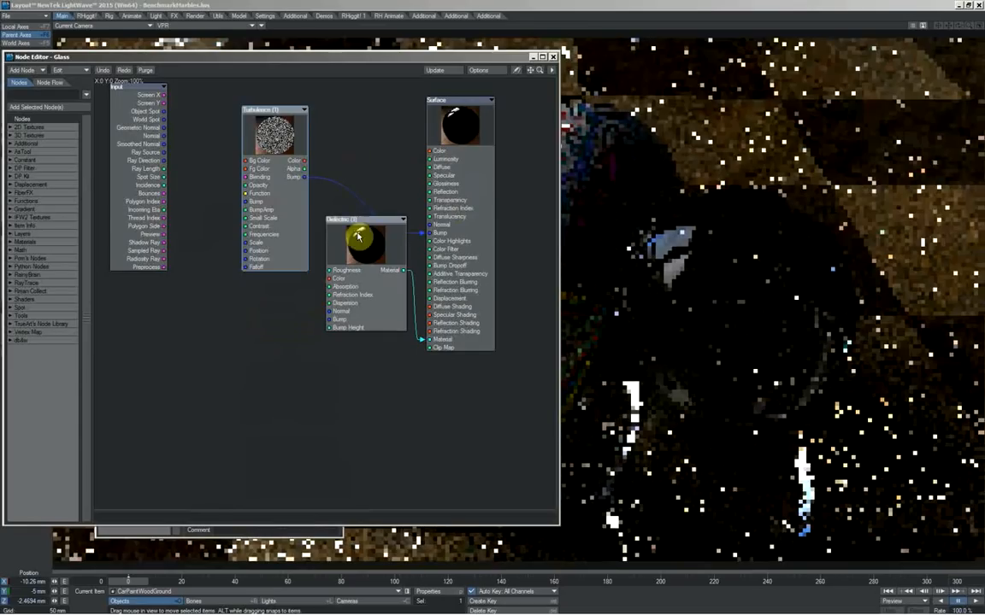
drag(358, 244, 347, 247)
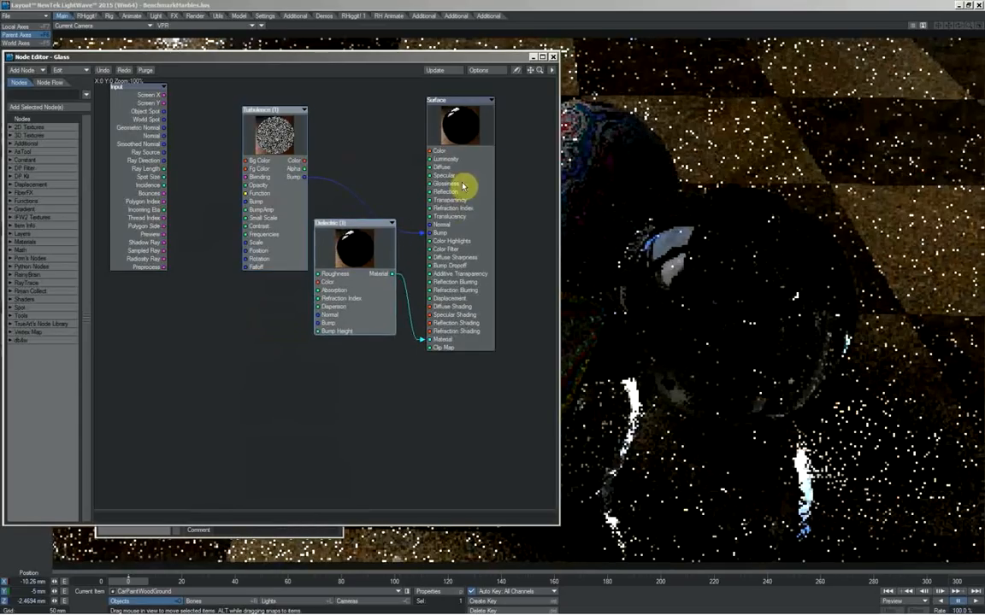
click(553, 57)
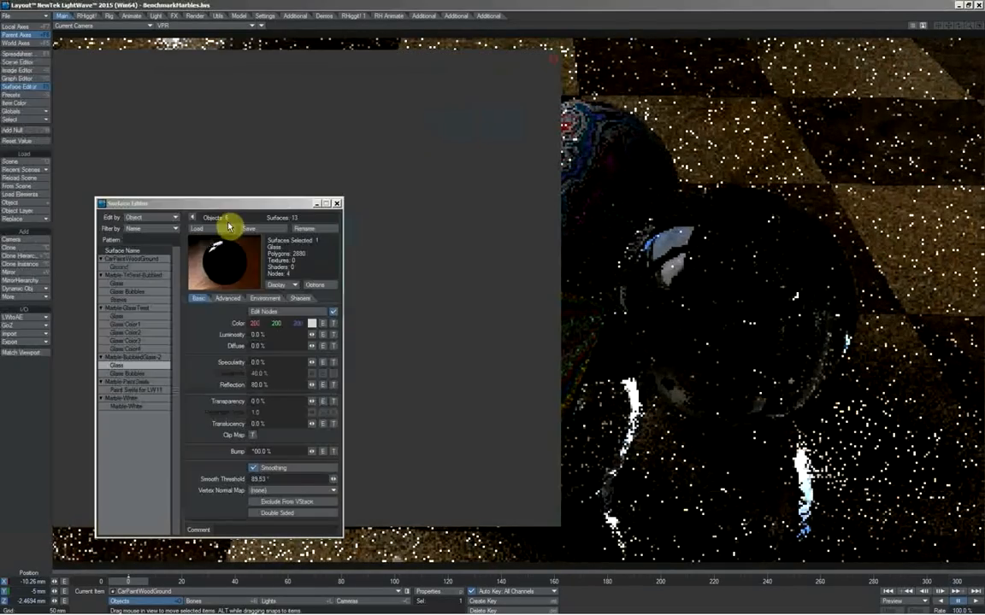
Step: Examine the Kappa II and Reflections nodes in the Marble-White surface's node network, and close the network
click(274, 317)
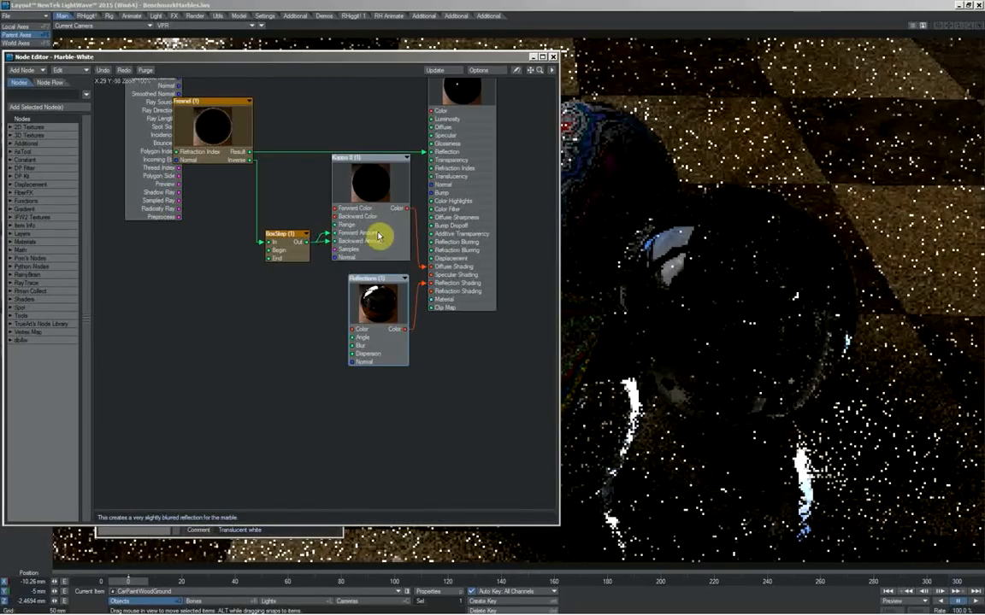
drag(378, 237, 372, 238)
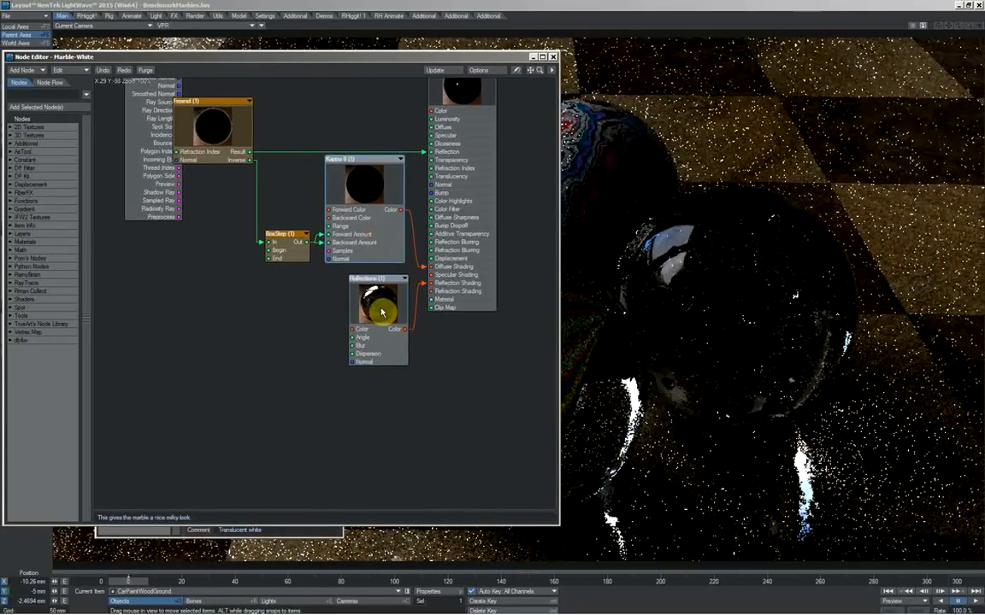
drag(382, 312, 367, 246)
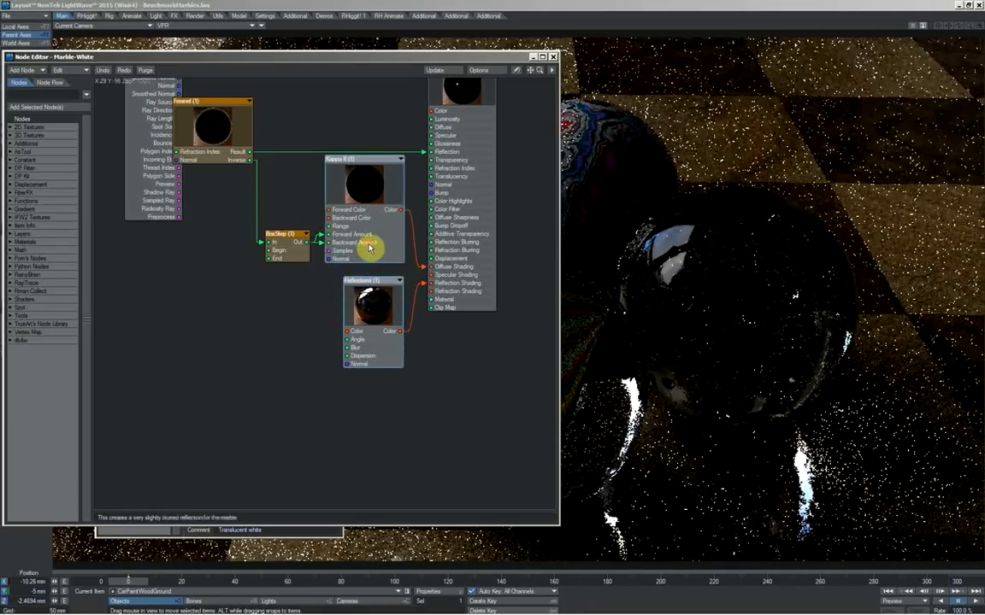
click(278, 320)
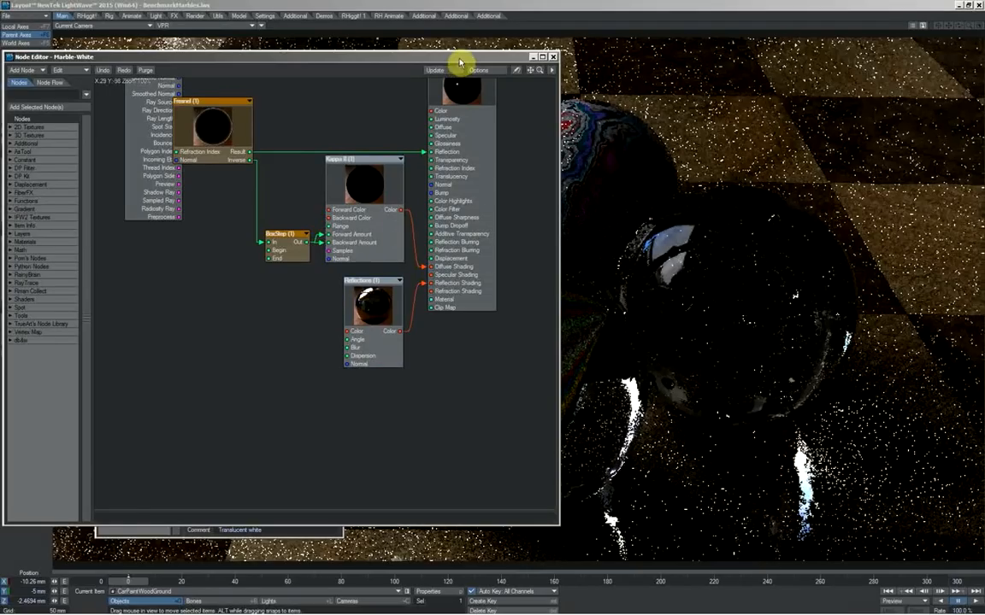
drag(459, 61, 807, 115)
click(902, 112)
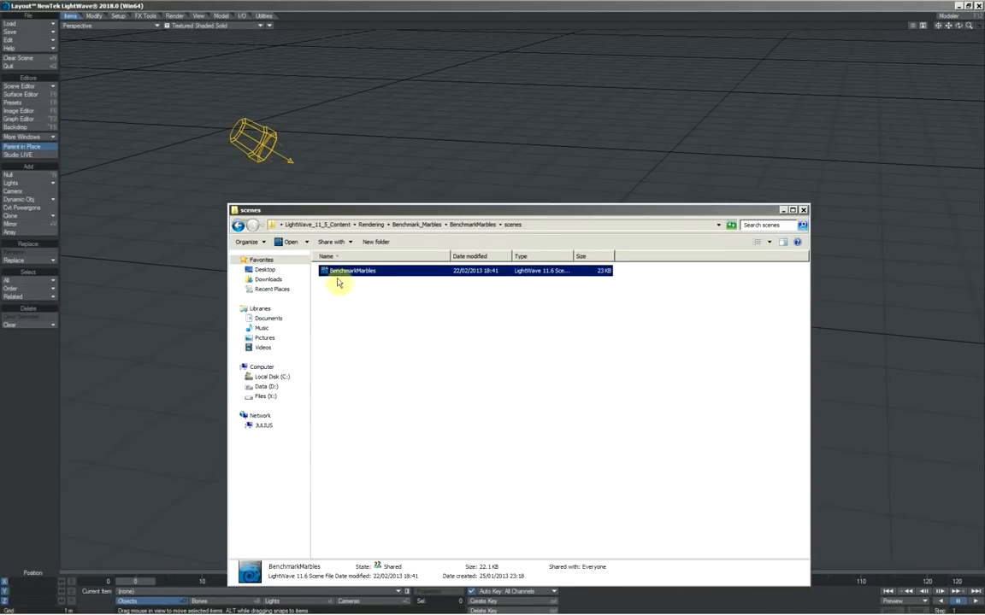
Step: Load the BenchmarkMarbles scene into LightWave 2018 without creating a safe copy, declining to load any missing plug-ins from disk
double_click(345, 272)
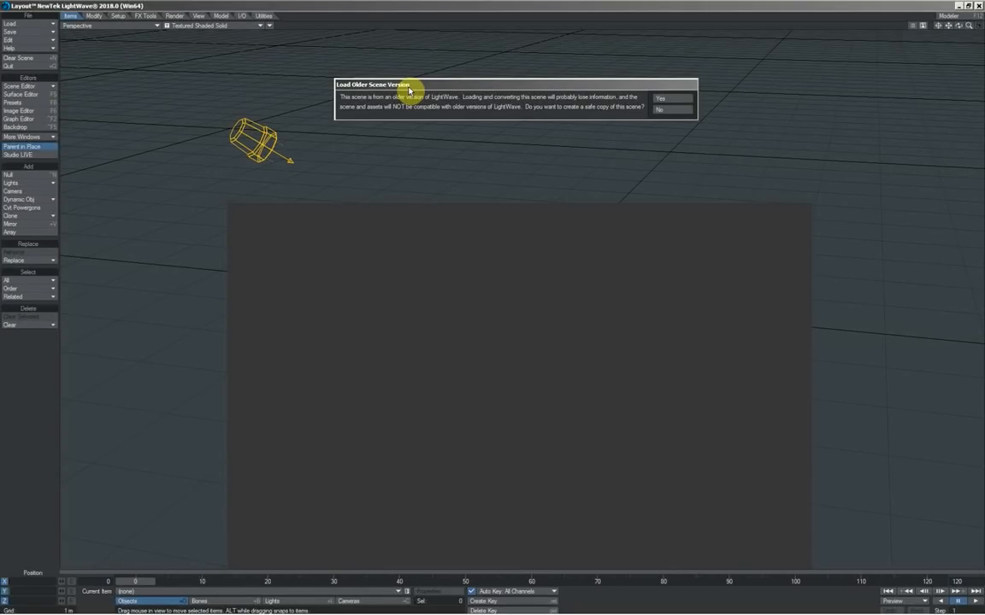
drag(409, 91, 389, 155)
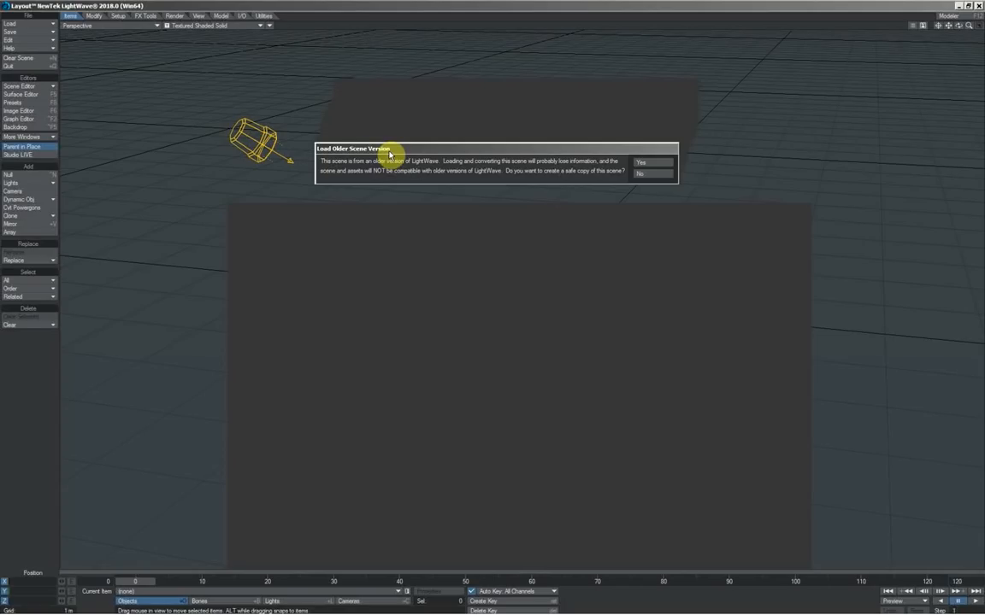
click(649, 175)
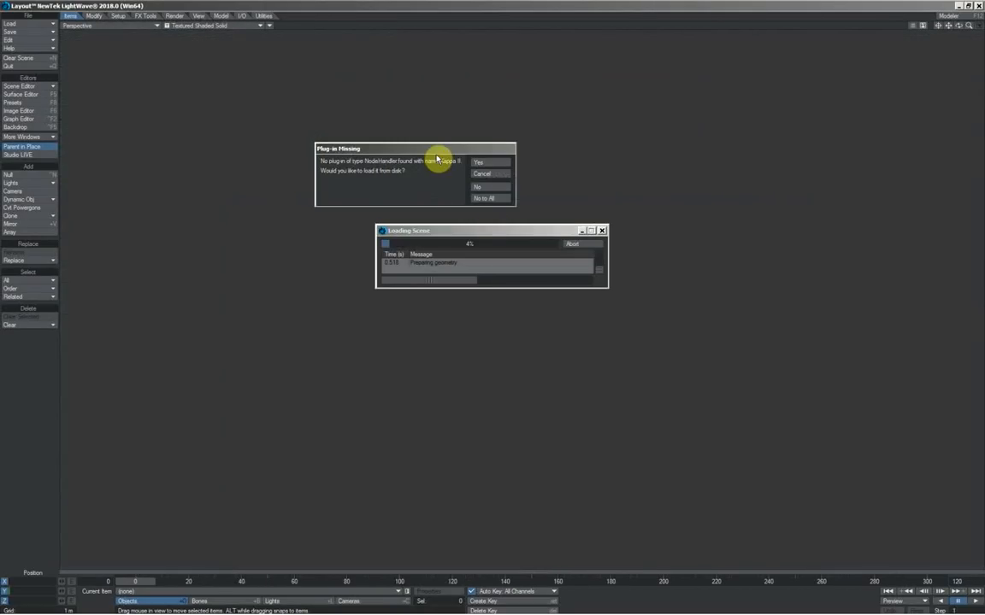
click(481, 199)
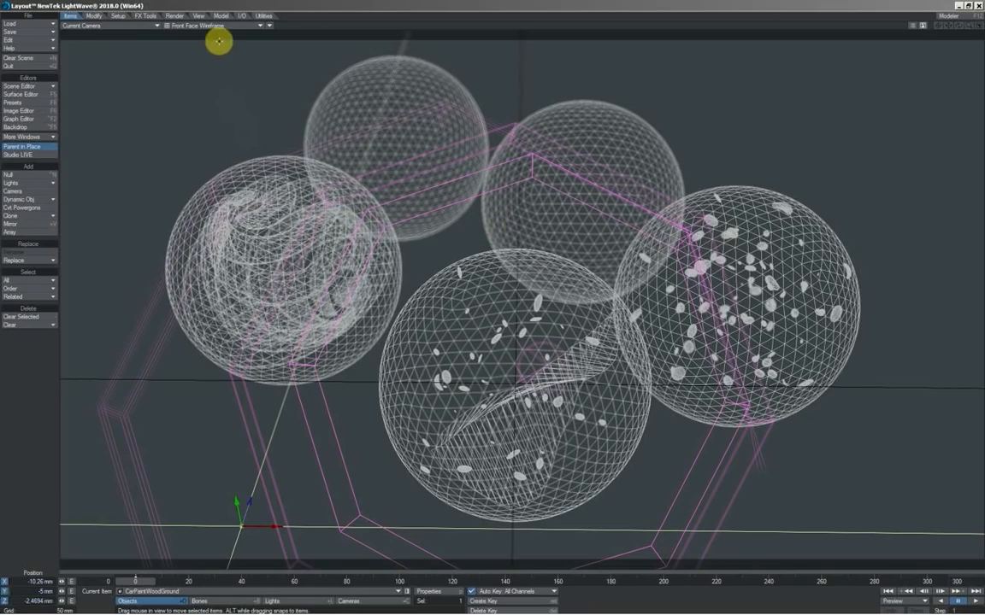
Step: Switch the camera view to VPR rendering and apply the sRGB quick preset to the colour space preferences
click(213, 26)
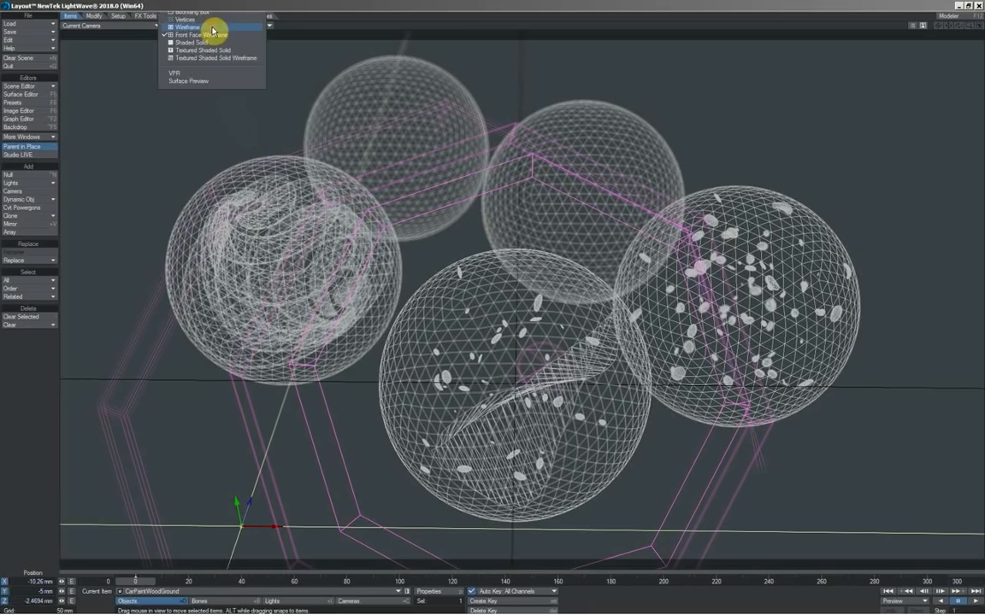
click(200, 75)
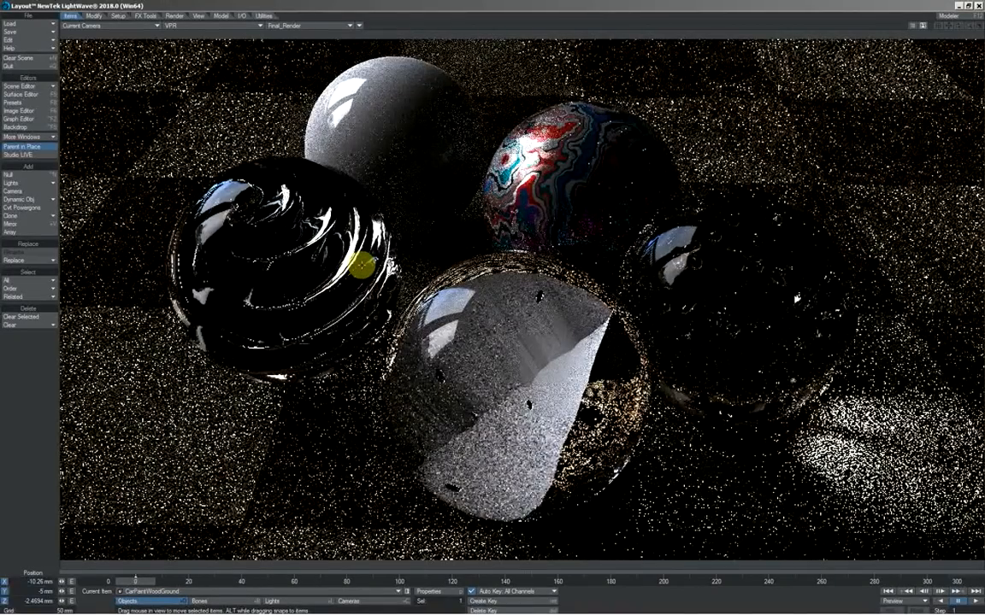
key(o)
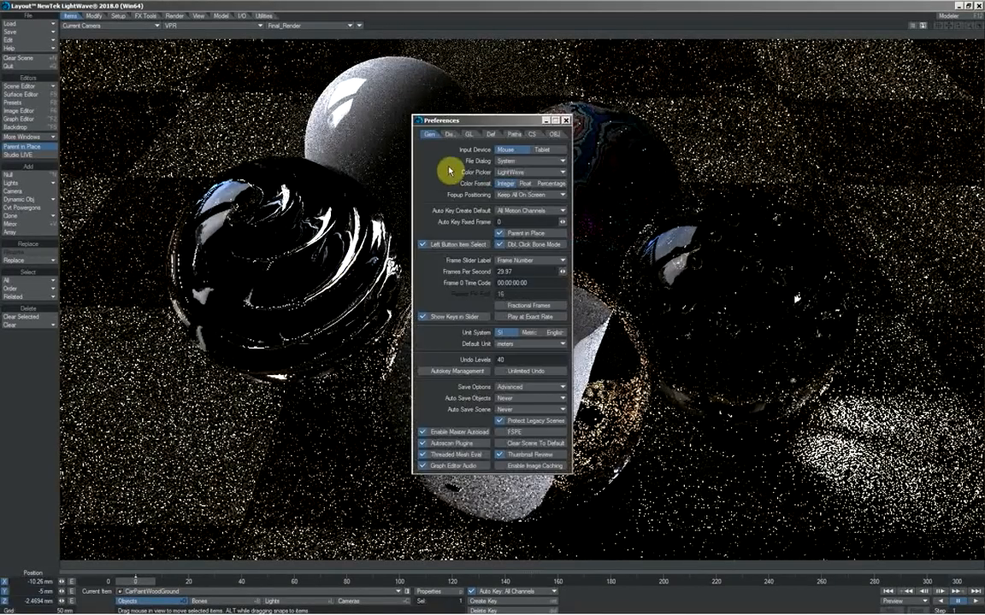
click(531, 135)
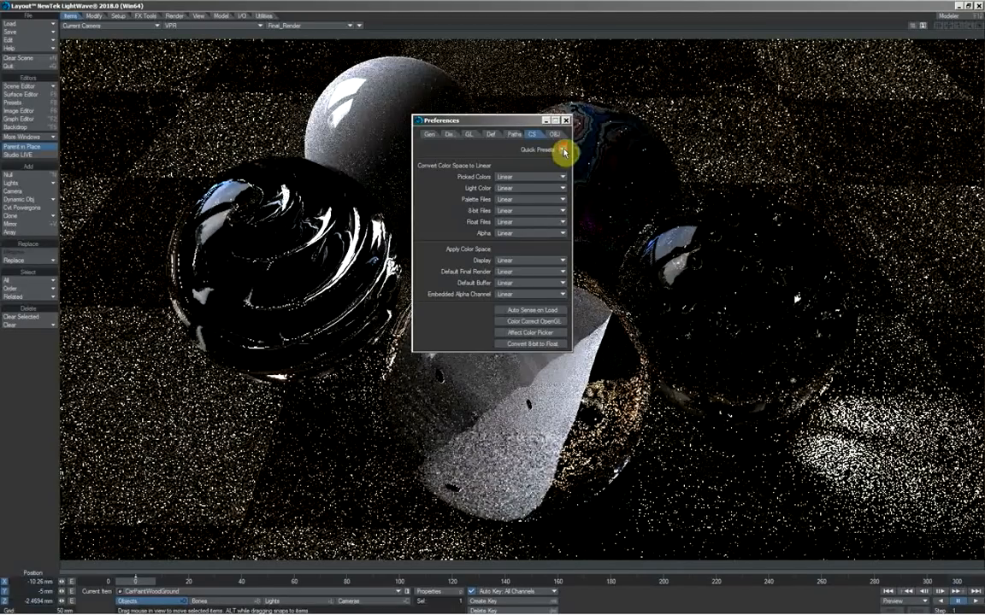
click(563, 151)
click(561, 157)
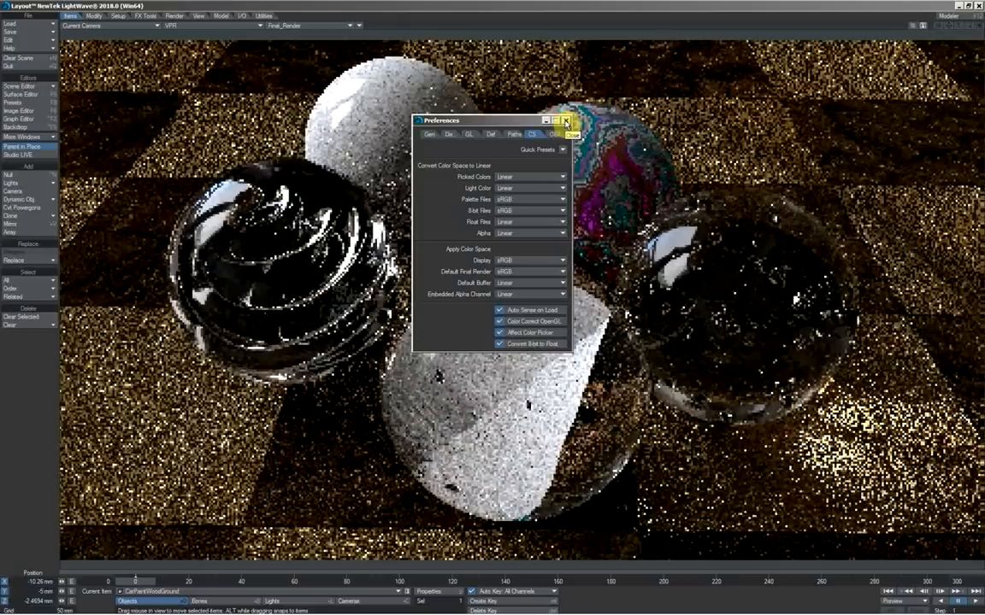
click(566, 123)
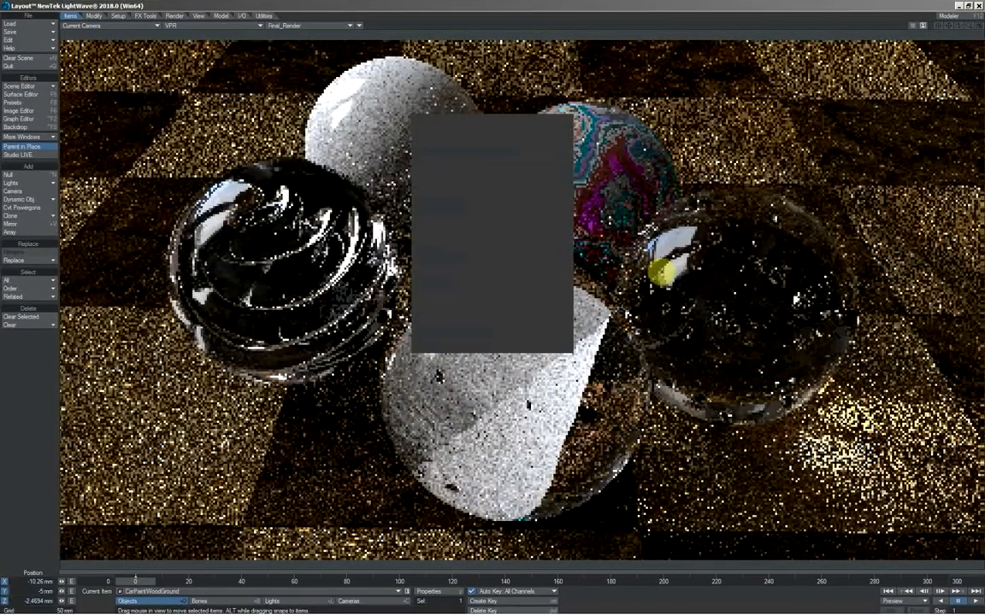
Step: Show the settings of the backdrop's Kitchen_1-9_6.hdr Image World environment, and disable global illumination in the render properties
key(ctrl+F5)
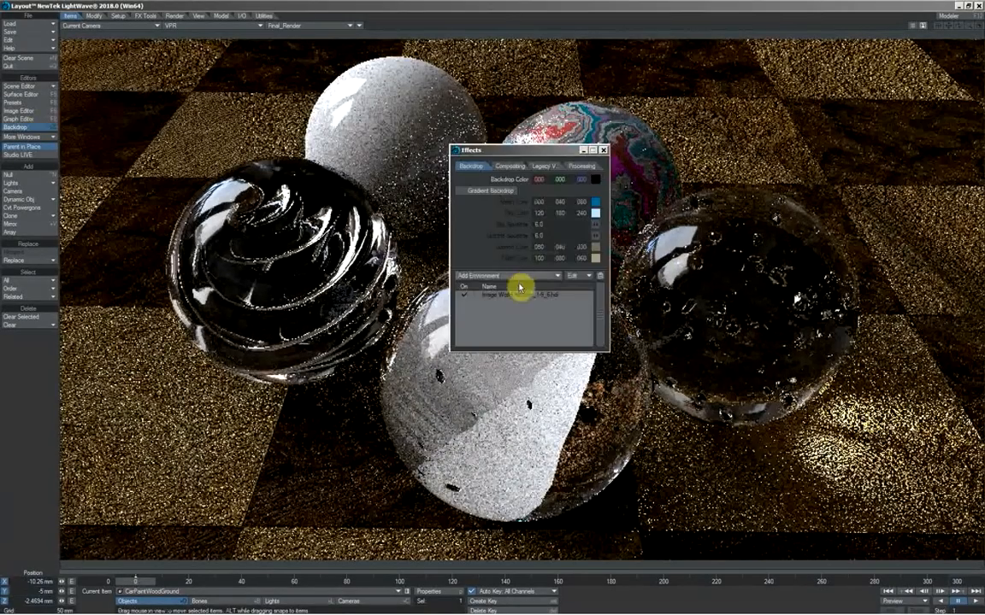
click(505, 299)
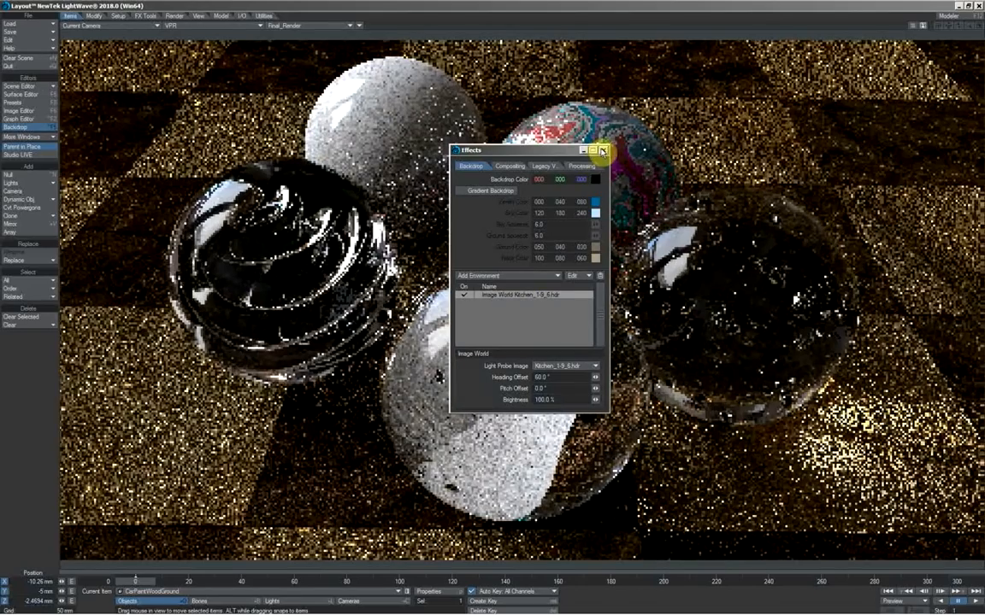
click(174, 15)
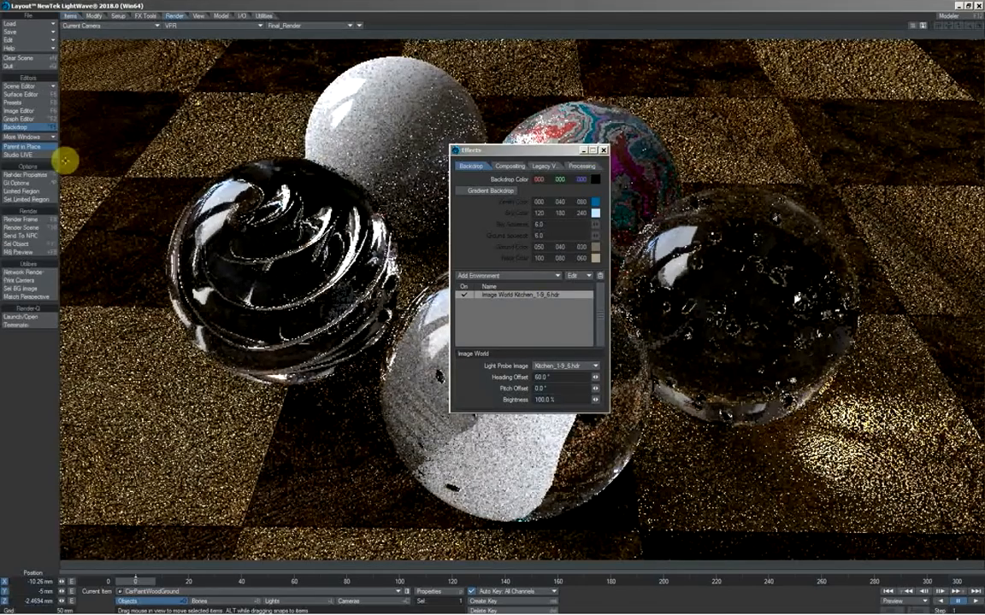
click(38, 183)
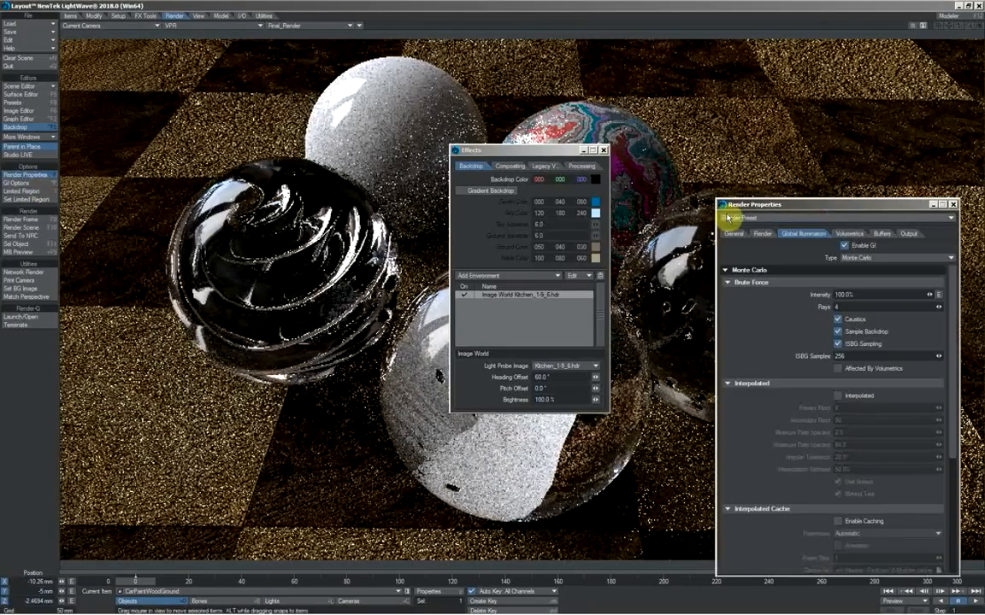
click(845, 246)
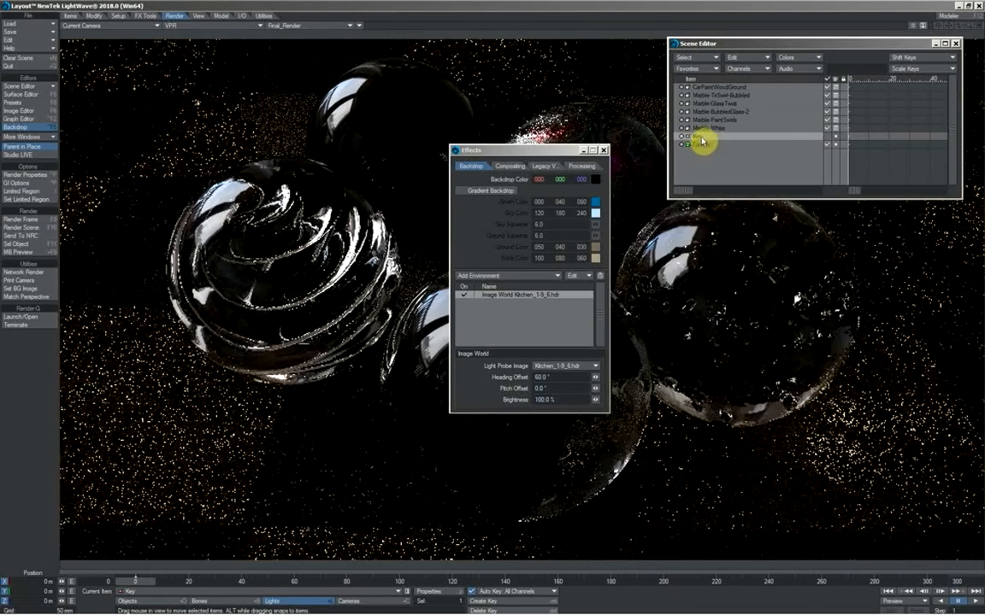
Step: Enable the Key light and change its type to Environment with Sample Backdrop on
click(827, 137)
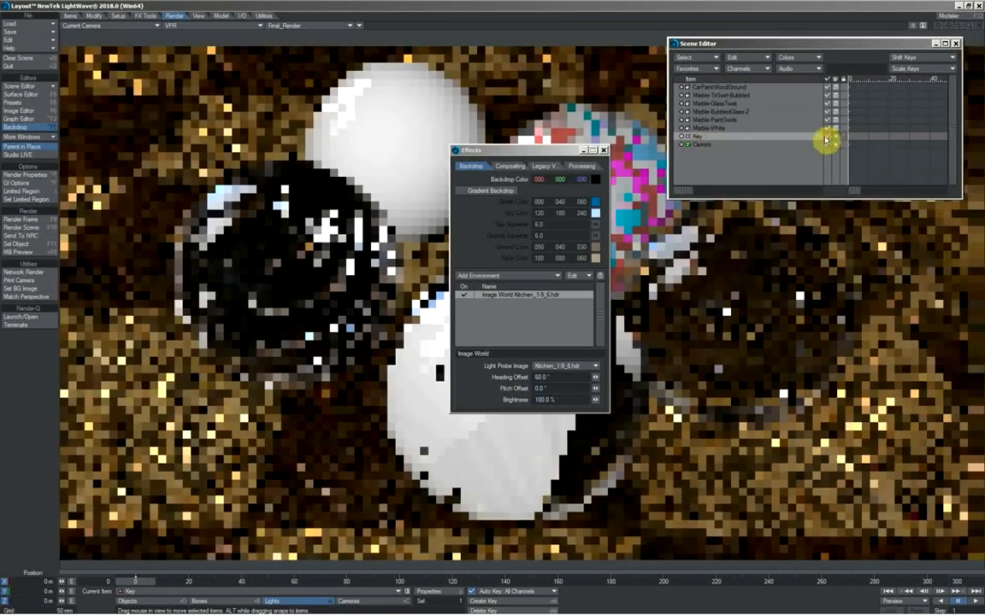
double_click(699, 139)
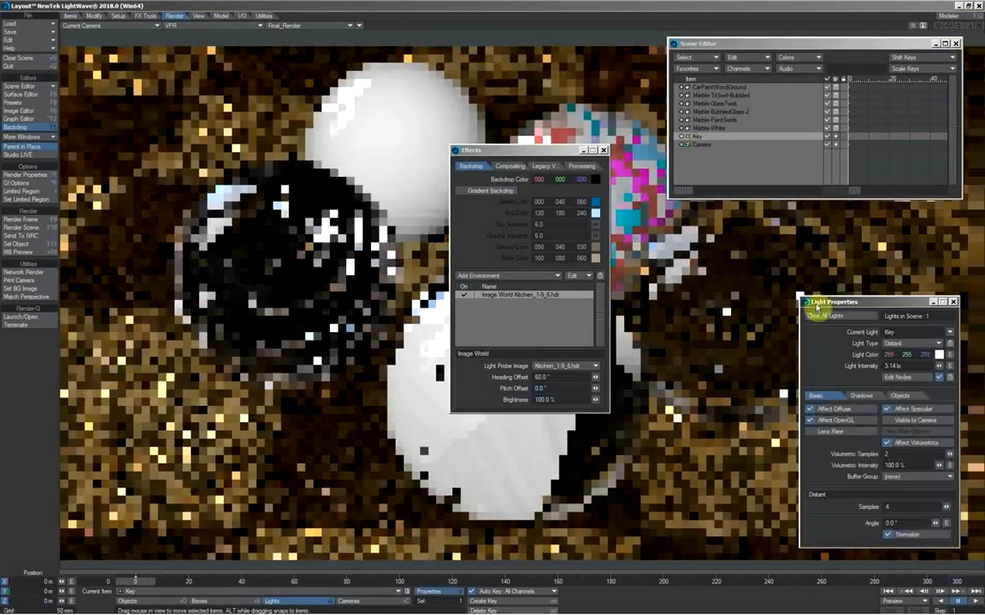
click(911, 345)
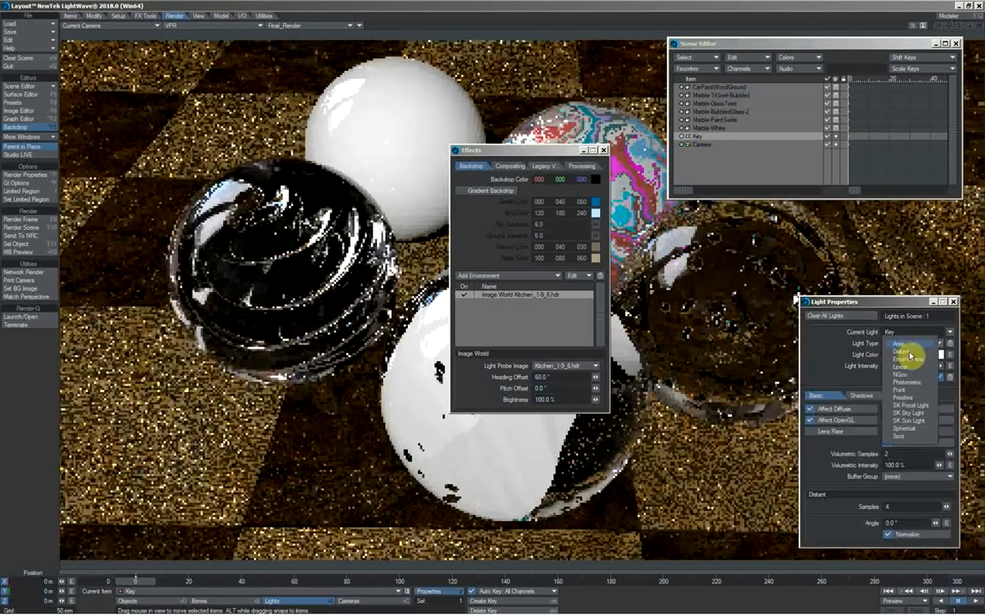
click(911, 362)
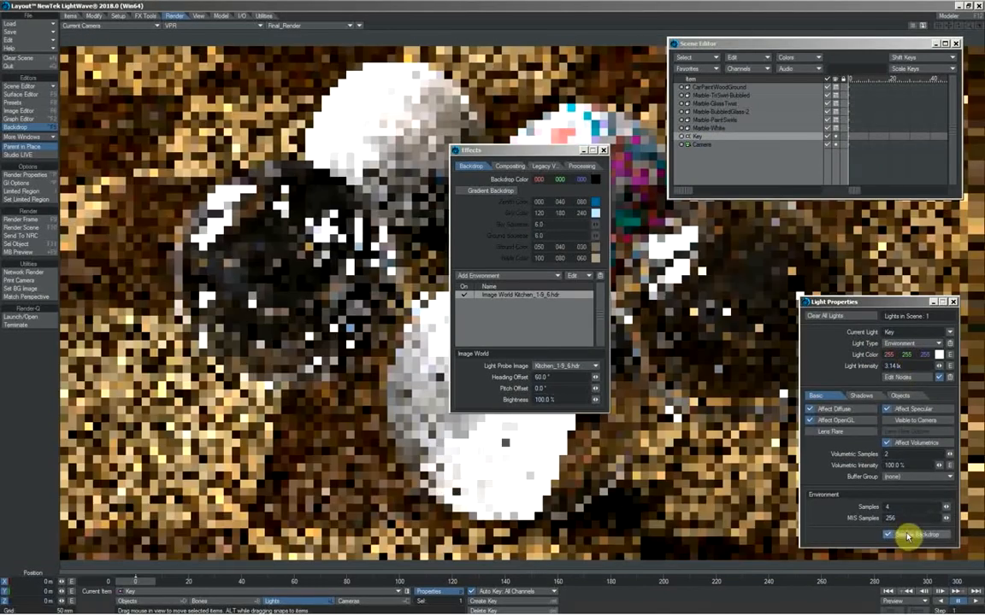
click(908, 535)
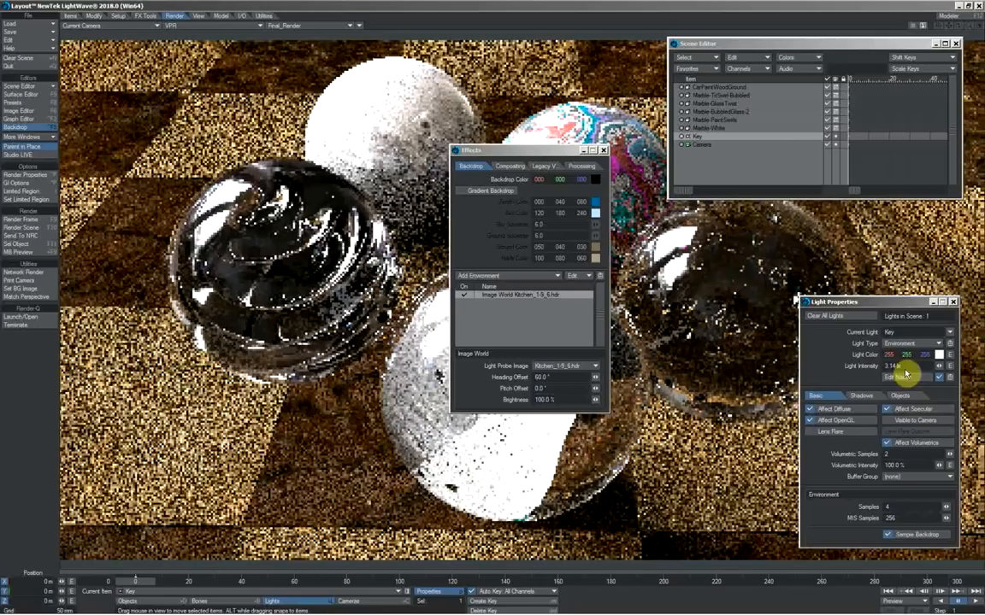
Step: Set the Key light's intensity to 1.0 lx and close its properties
click(891, 366)
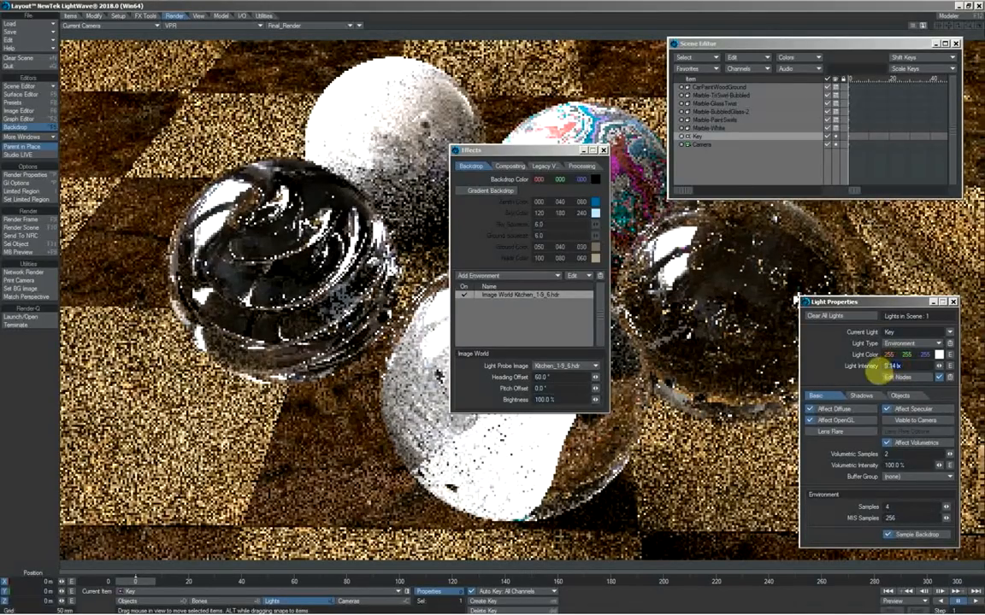
text(1.0)
key(Return)
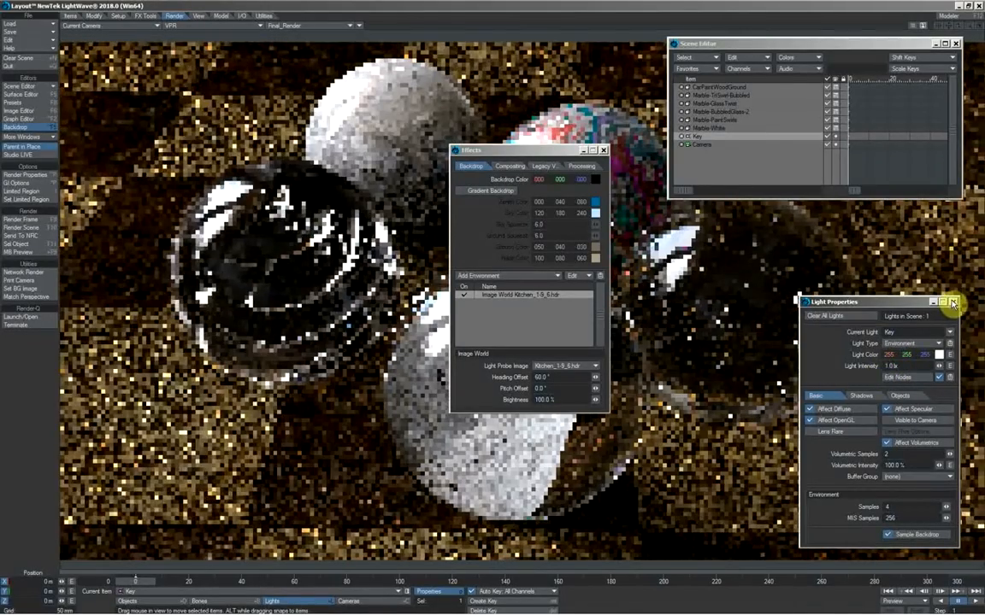
click(953, 303)
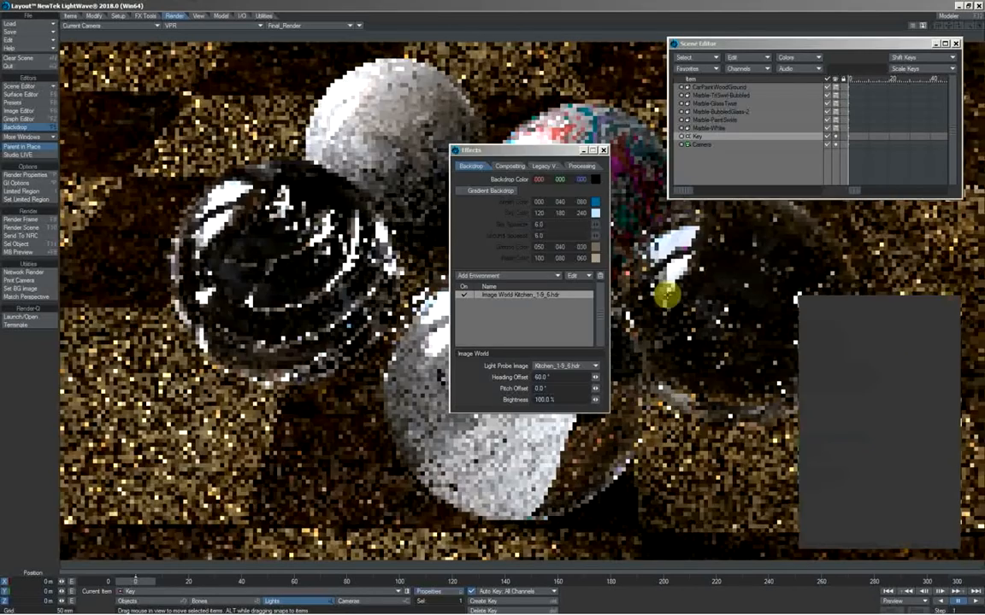
Step: Close the Scene Editor and Effects windows, and open the Surface Editor
drag(549, 156, 160, 70)
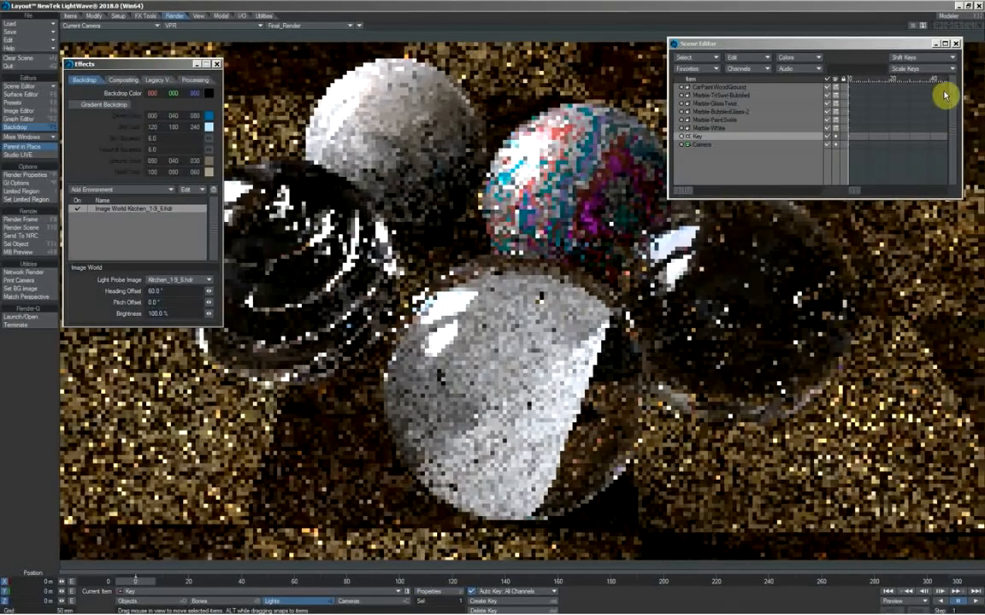
click(954, 45)
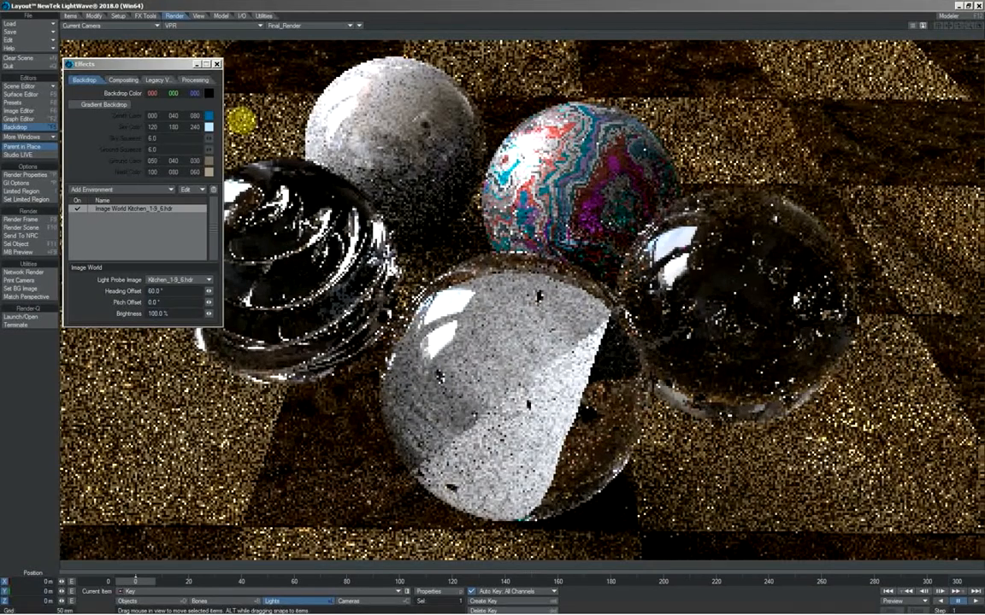
click(218, 65)
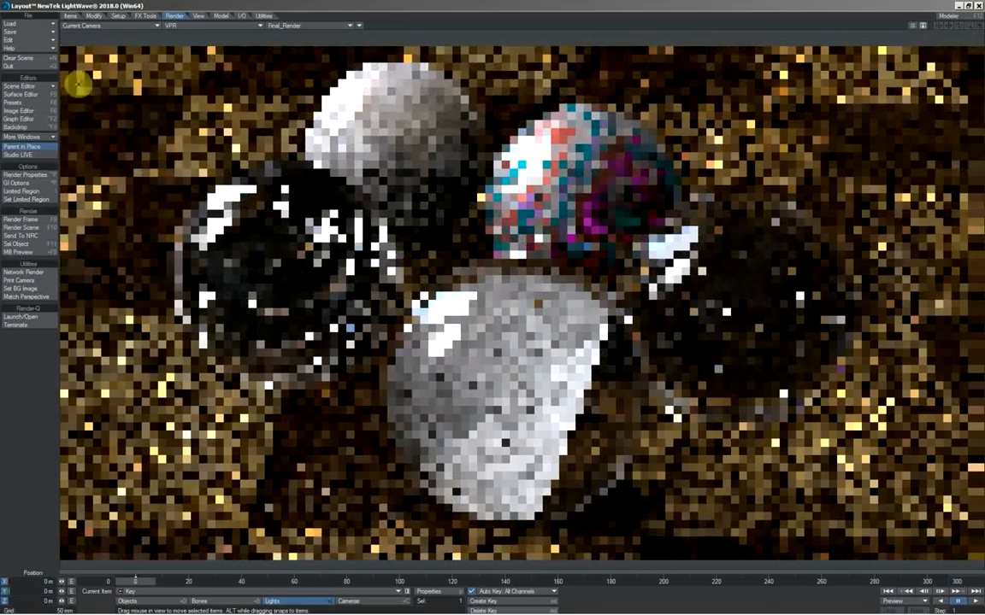
click(41, 95)
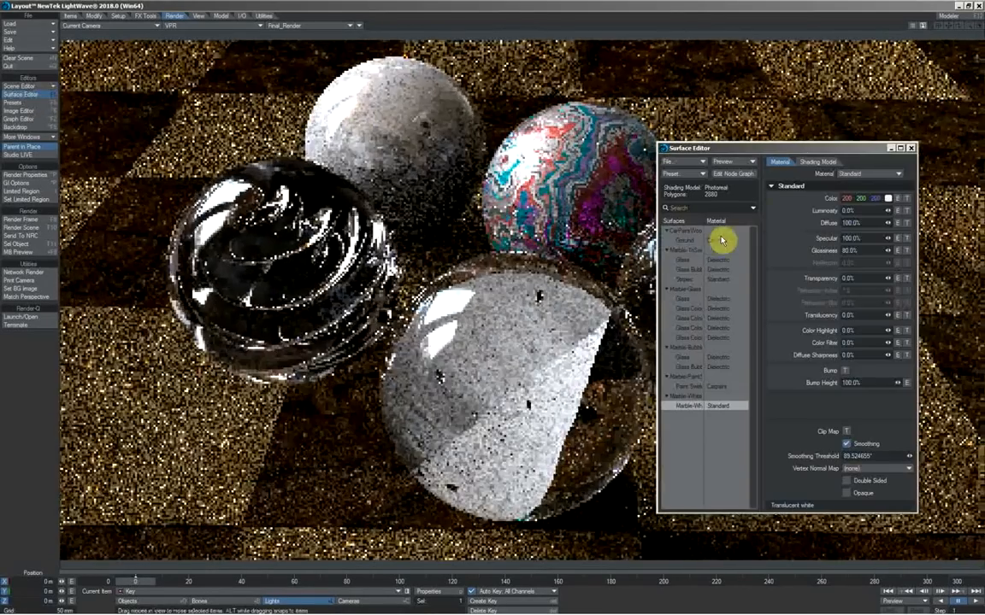
Step: Select all surfaces and enable Glossy Reflections with Reflection Options set to Raytrace Only in their shading model
shift+click(689, 243)
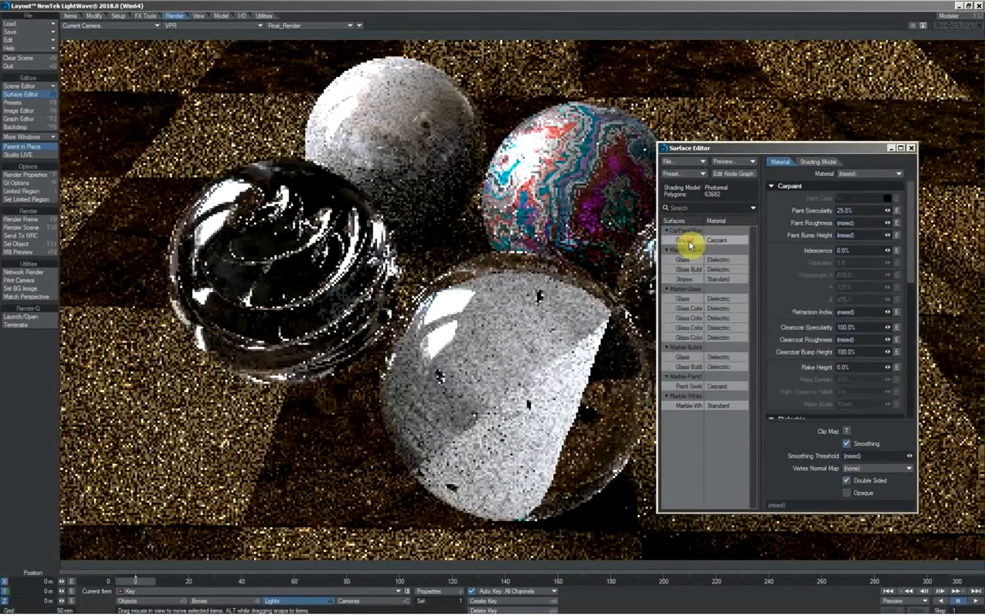
click(818, 162)
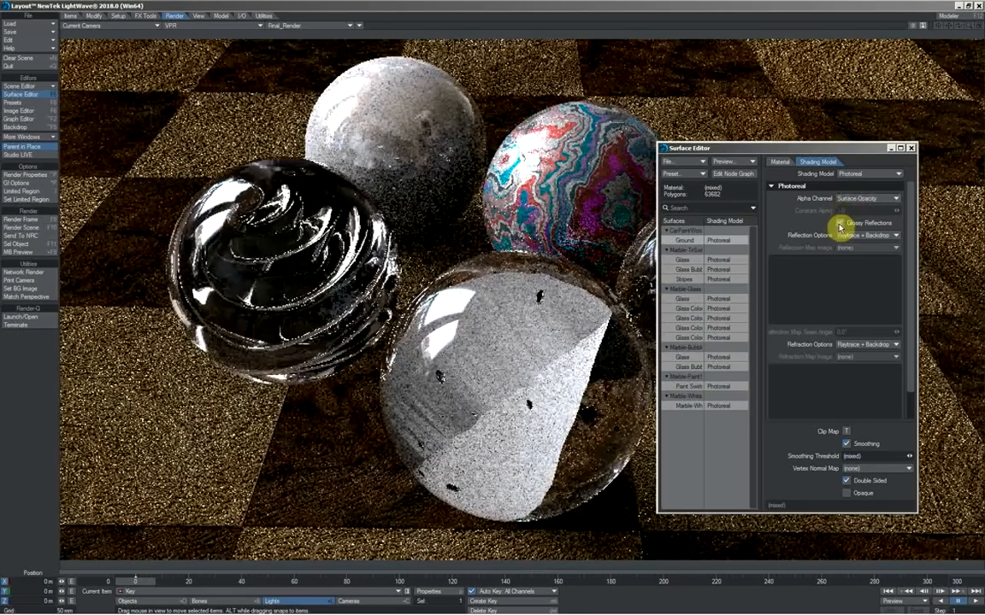
click(840, 224)
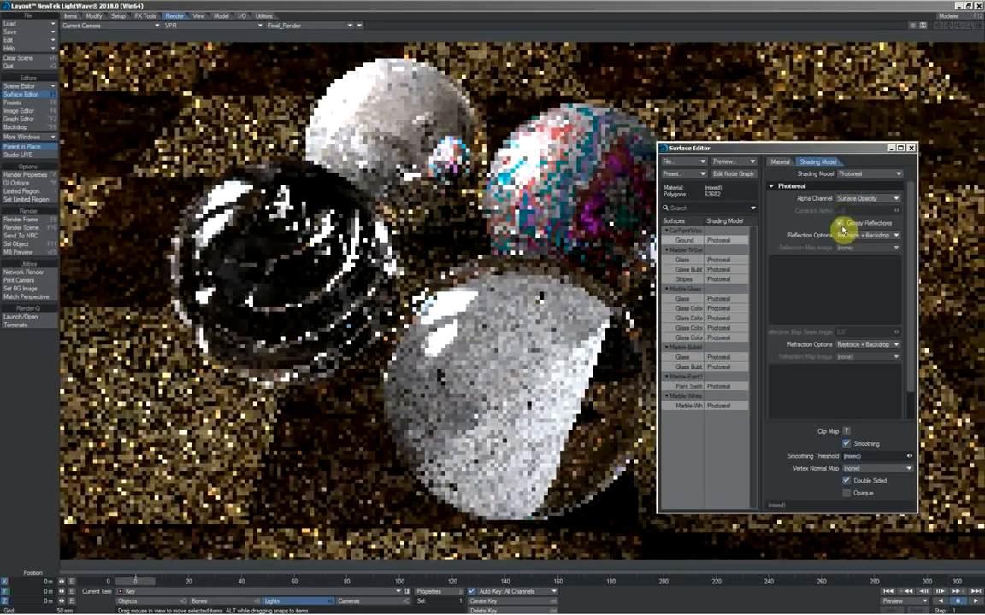
click(855, 238)
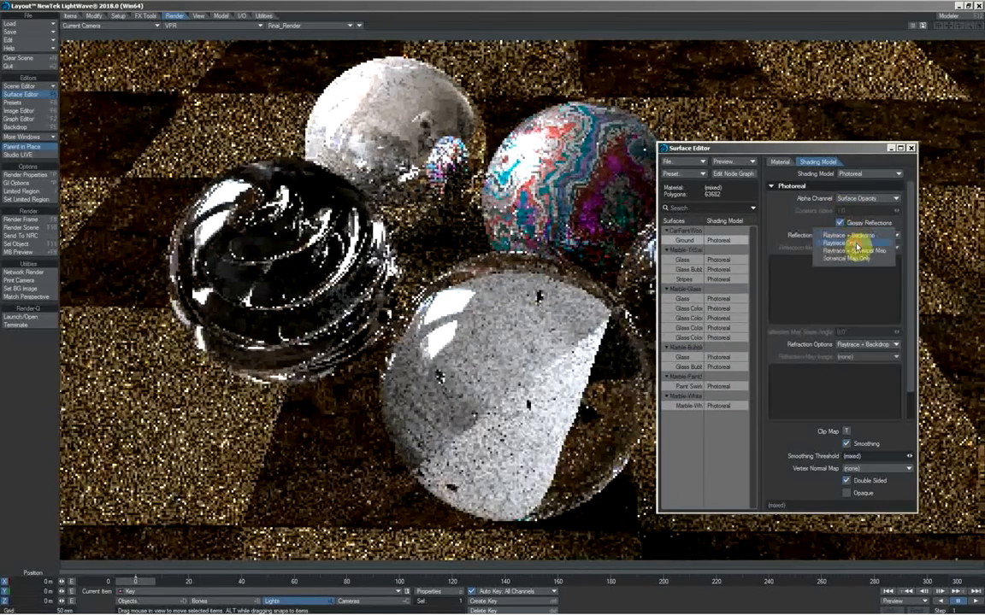
click(857, 248)
click(779, 162)
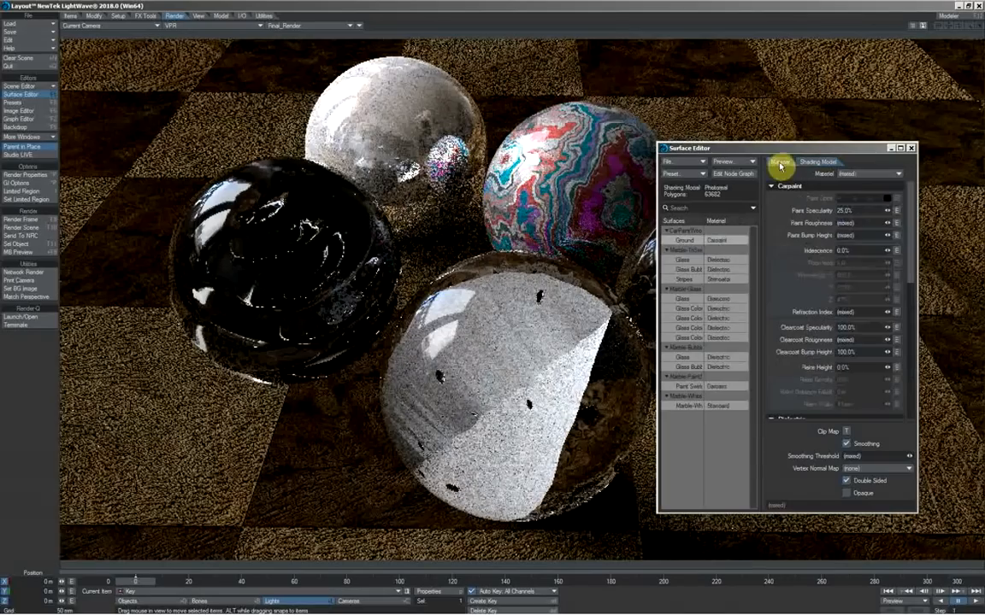
Step: Open the Ground surface's node graph and spread out its Surface, Carpaint, Grid2D and Image nodes
click(679, 244)
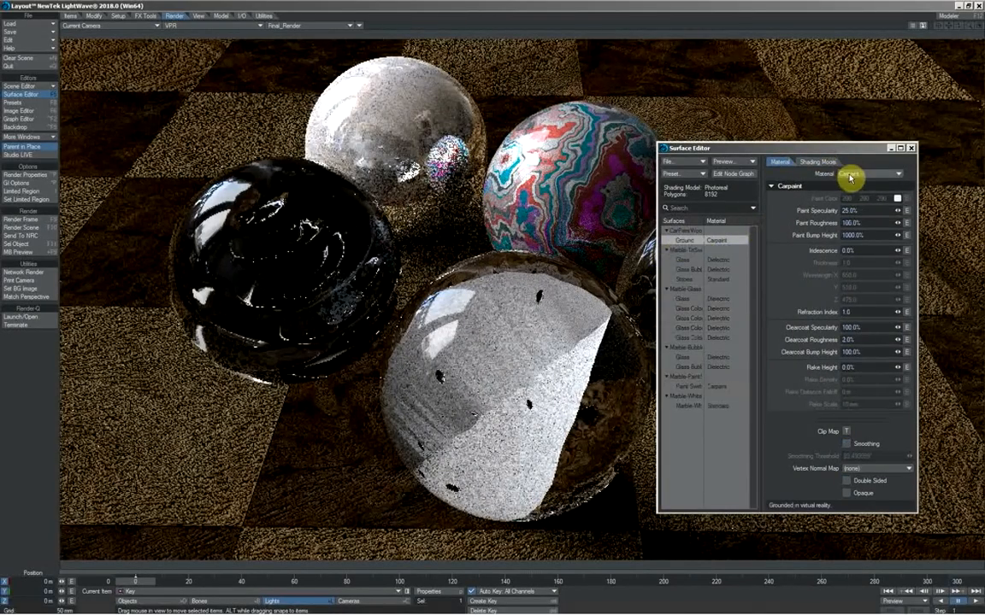
double_click(688, 244)
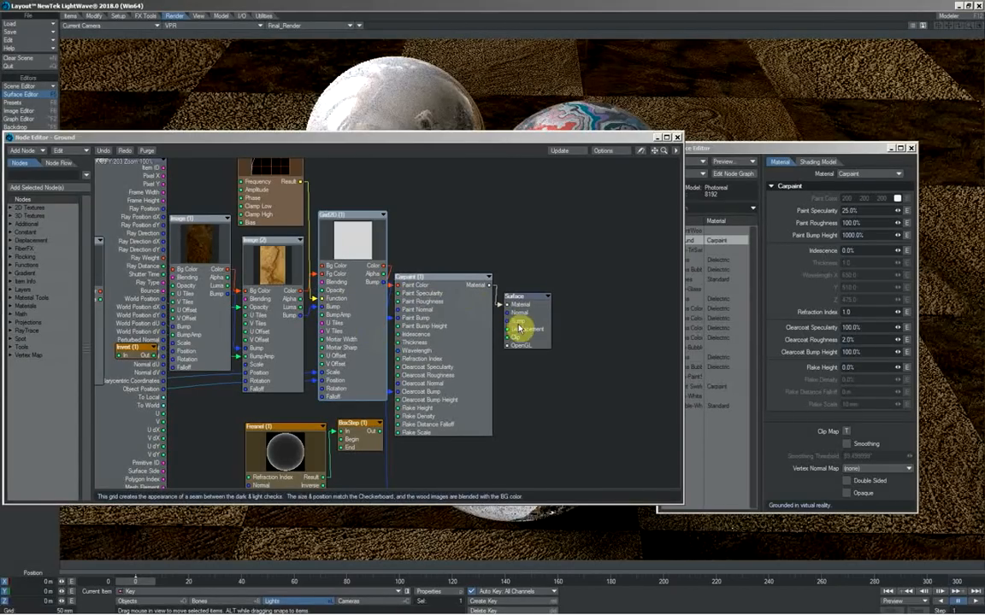
drag(521, 326, 604, 317)
drag(464, 335, 540, 330)
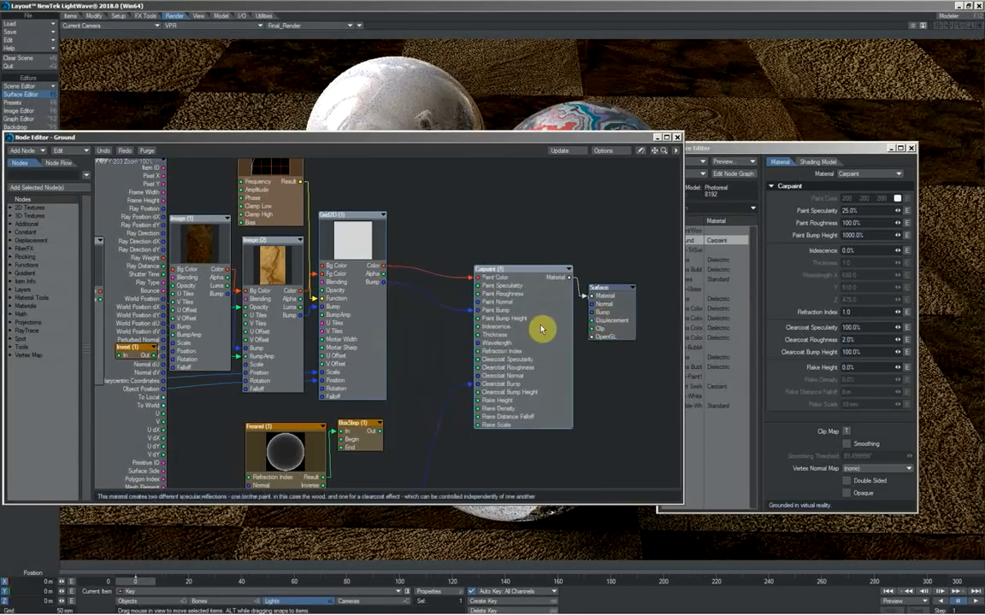
drag(362, 331, 418, 326)
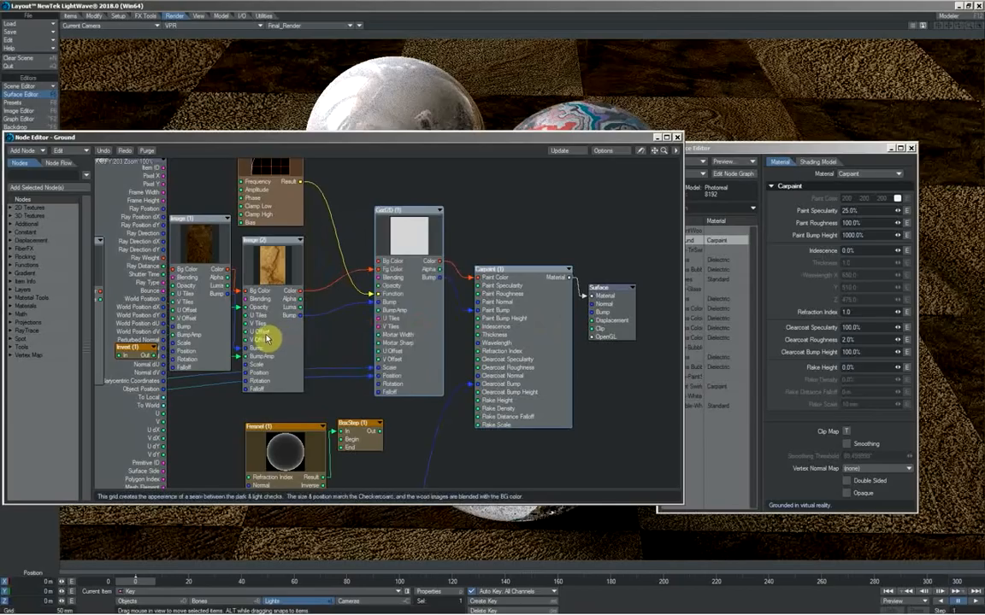
mouse_move(197, 303)
mouse_down()
mouse_move(222, 282)
mouse_move(207, 291)
mouse_up()
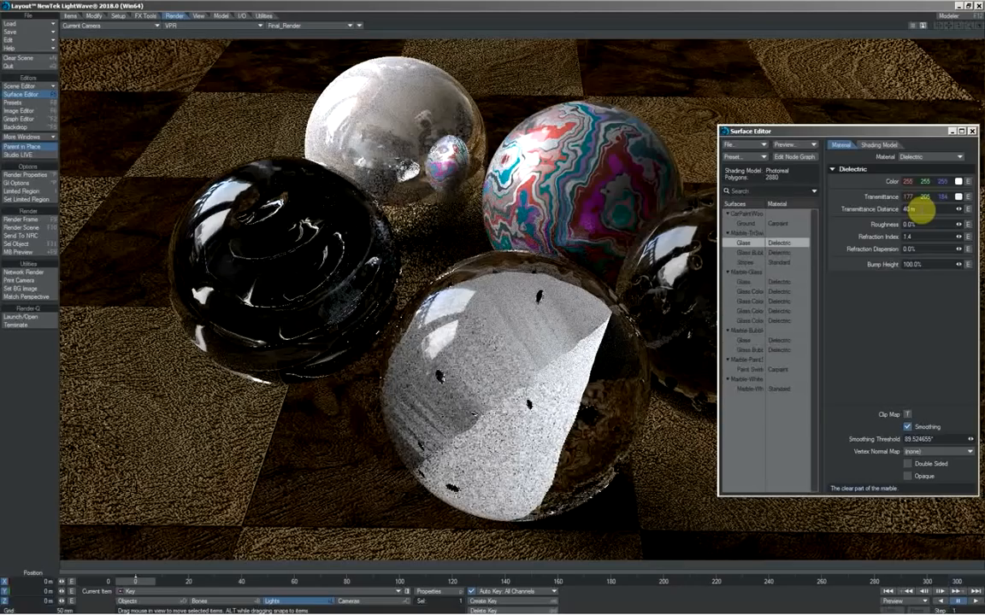
Step: Connect the Gradient node's Color output to the Standard material's Color in the Stripes surface, and close its node graph
click(747, 262)
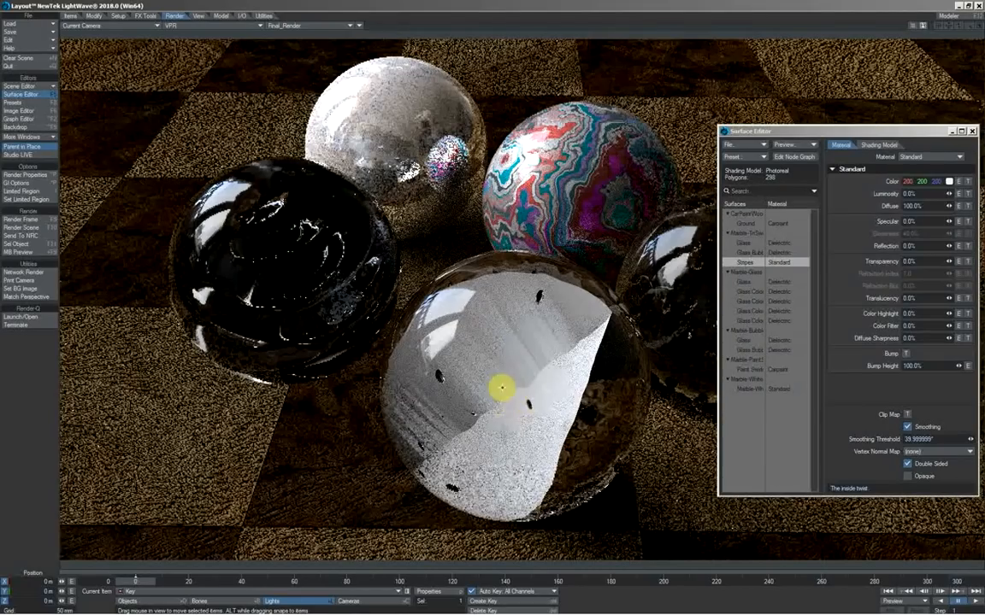
double_click(746, 267)
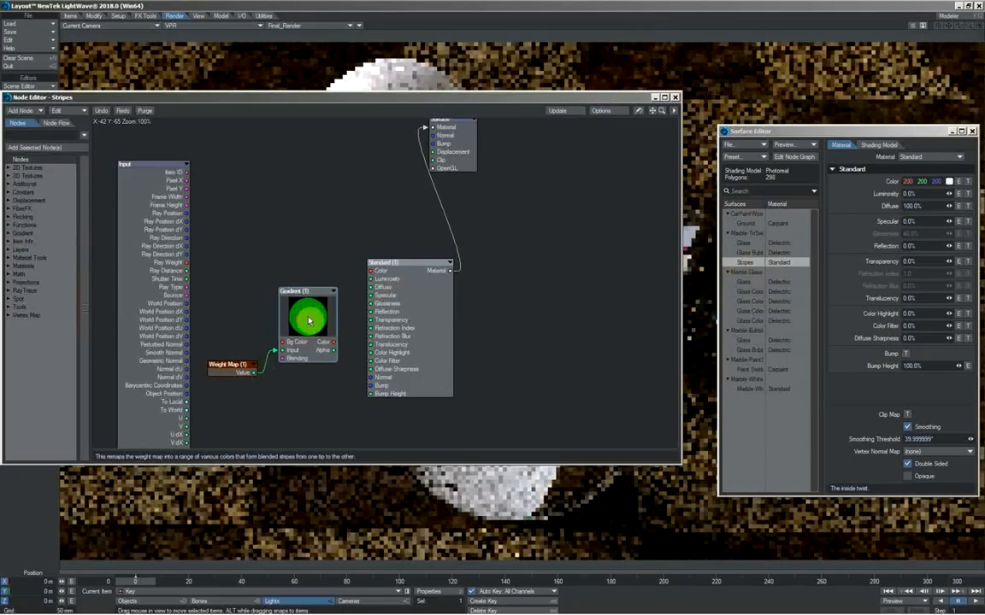
drag(309, 320, 374, 274)
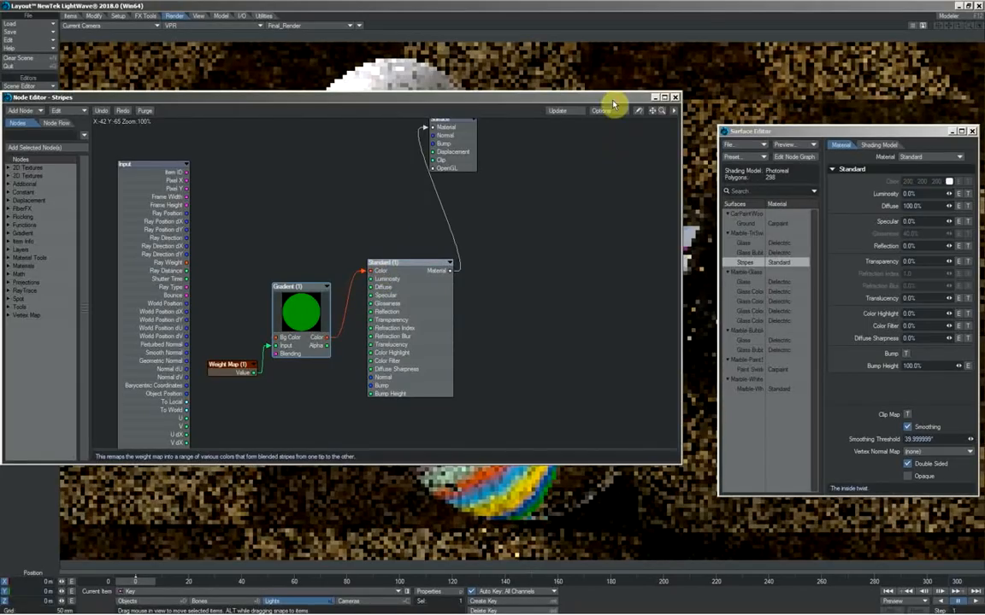
drag(616, 100, 398, 89)
click(458, 86)
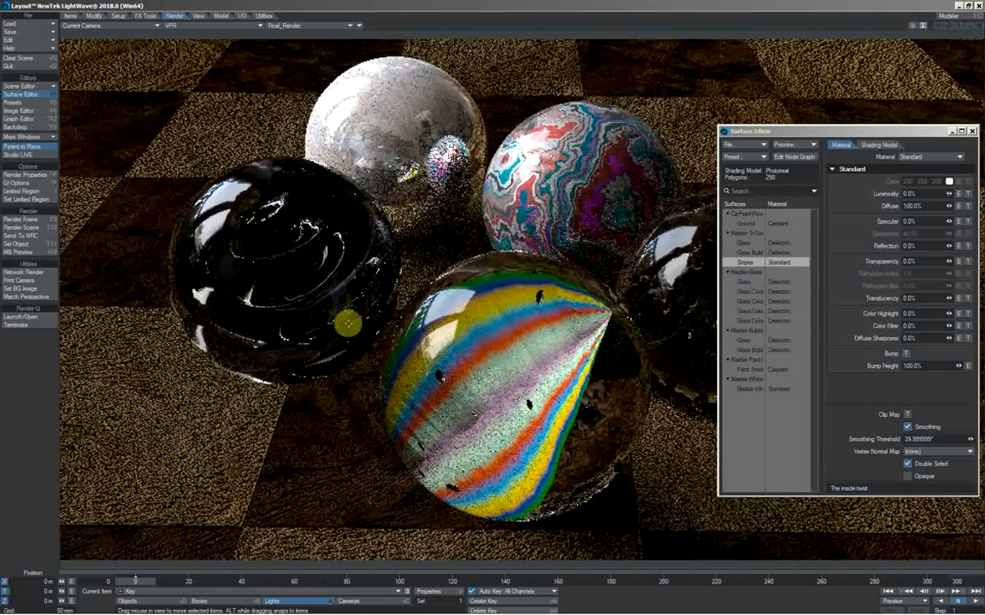
Step: Copy the Transmittance colour to Color on the Marble-Glass swirl surfaces, including green 4, 241, 17 and blue 4, 103, 241
click(756, 292)
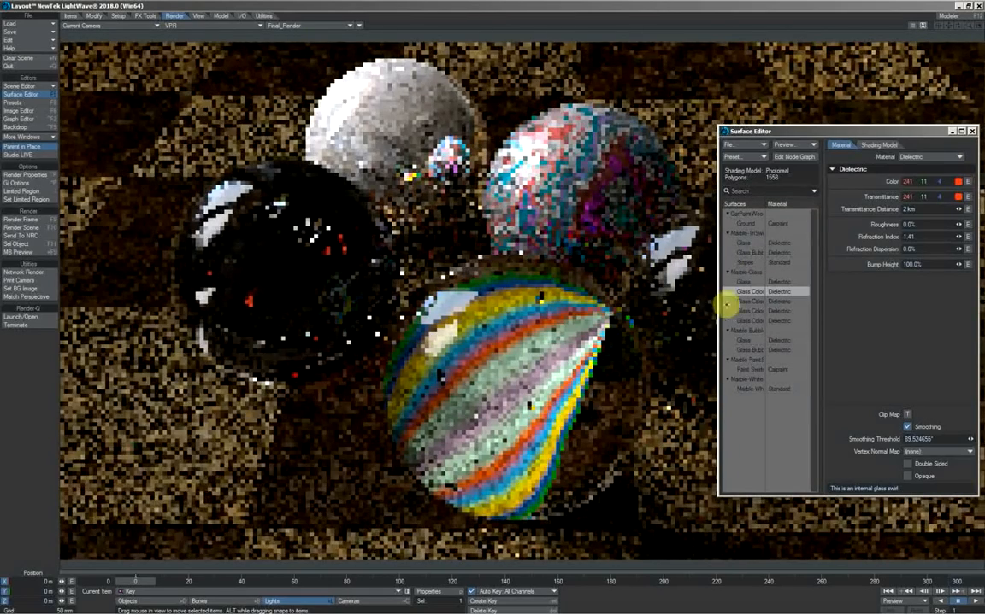
click(740, 303)
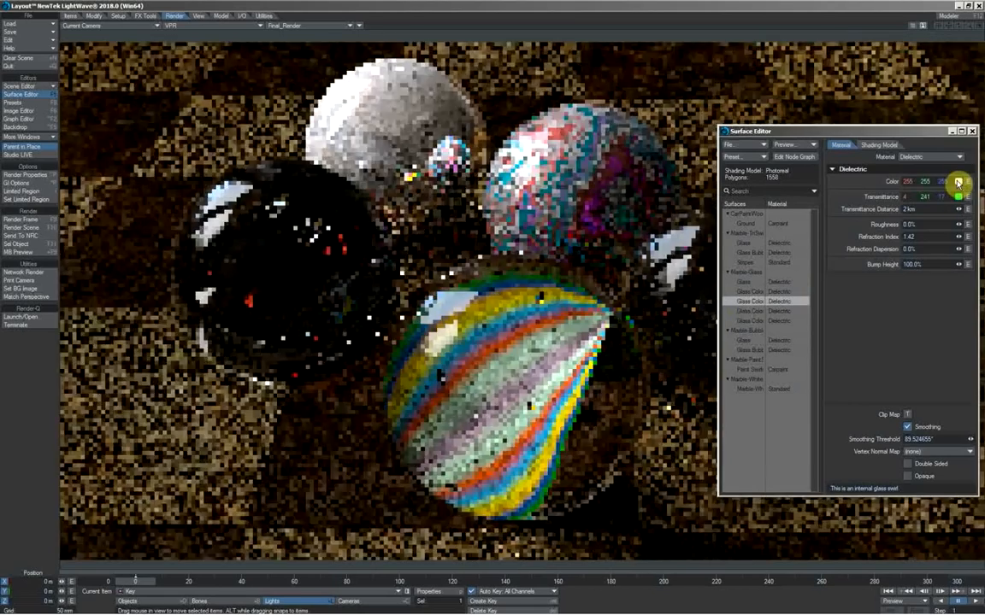
drag(958, 197, 958, 183)
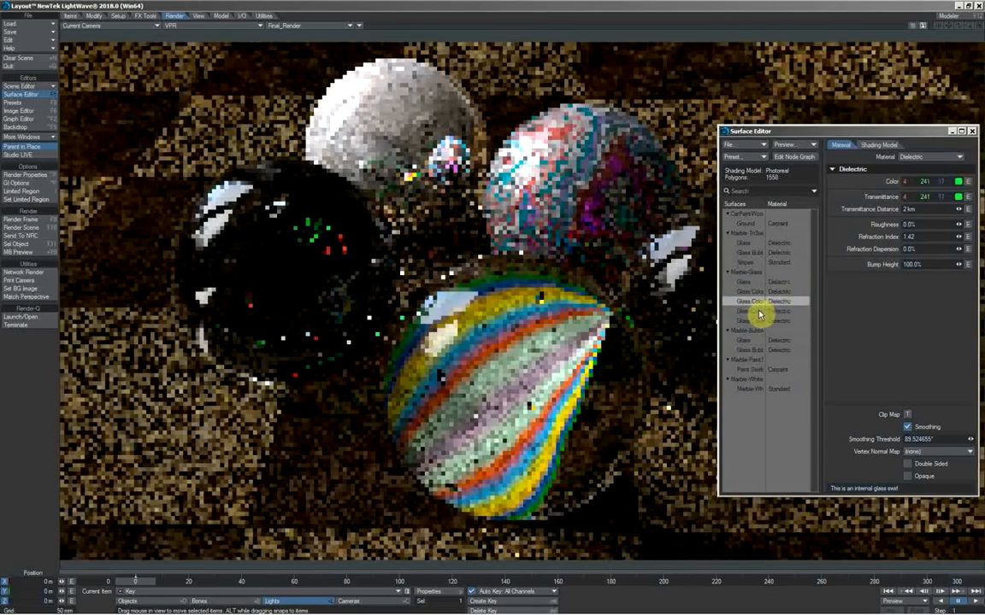
click(759, 320)
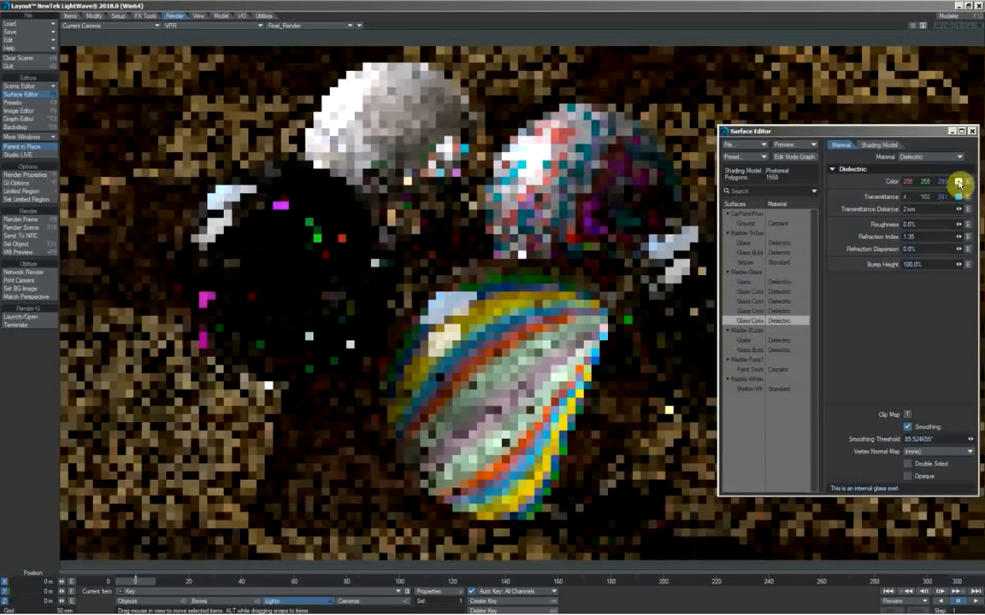
drag(959, 197, 958, 182)
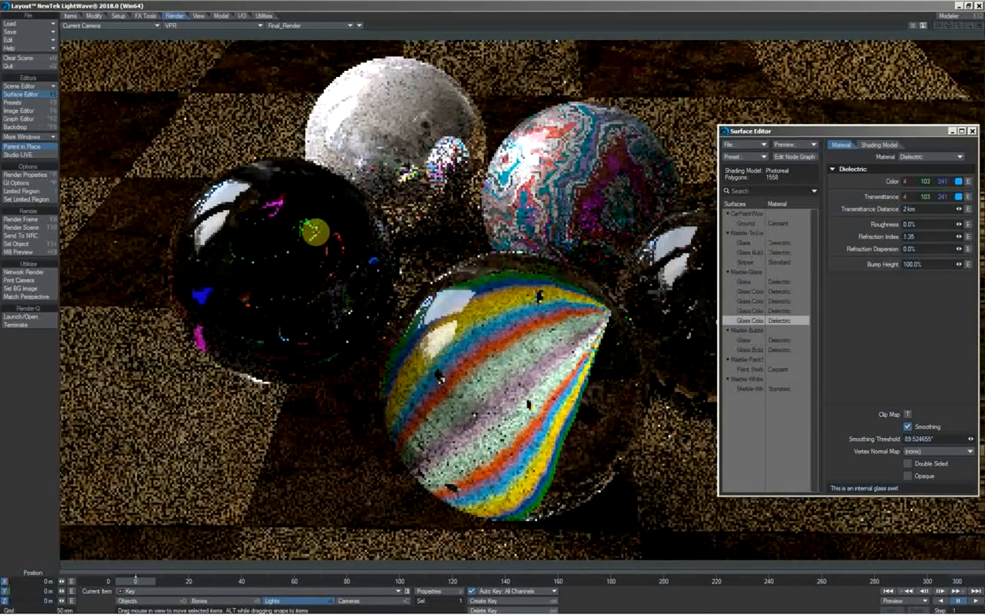
Step: Copy the red Transmittance colour 241, 11, 4 to the bubble marble's inner glass Color, and uncover that marble in the render
click(747, 340)
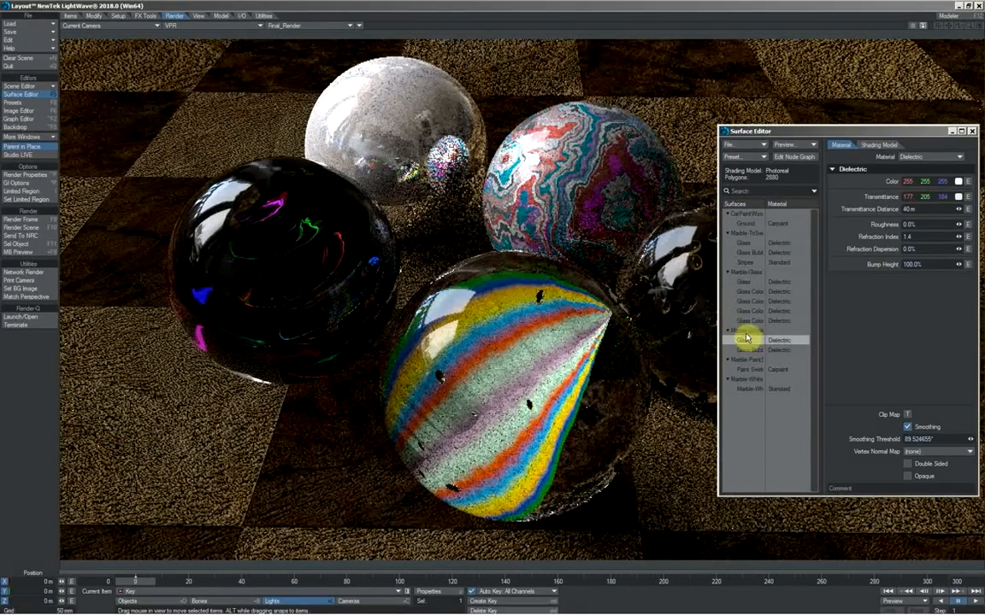
click(754, 351)
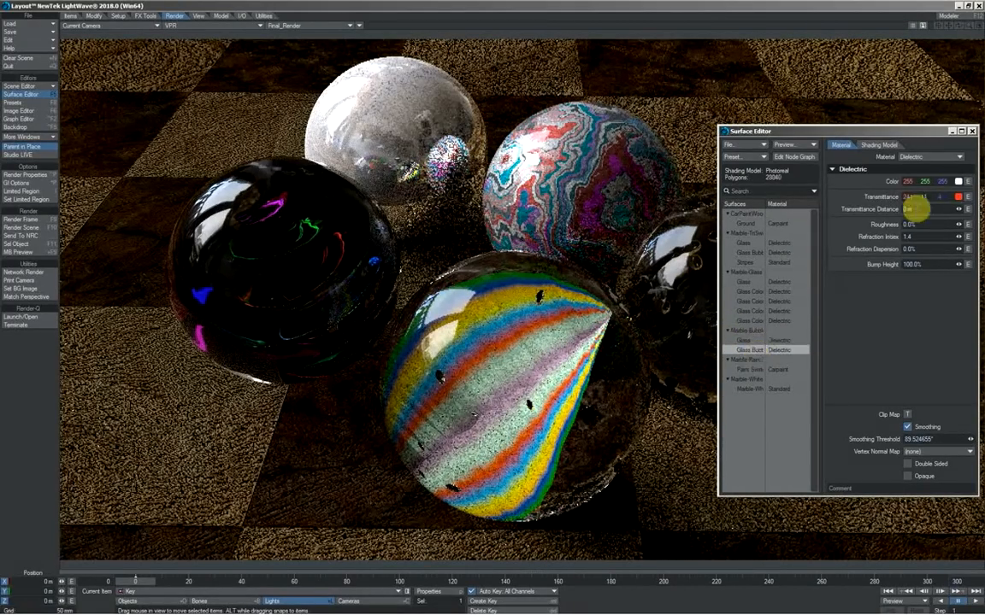
drag(958, 198, 958, 181)
drag(821, 131, 268, 137)
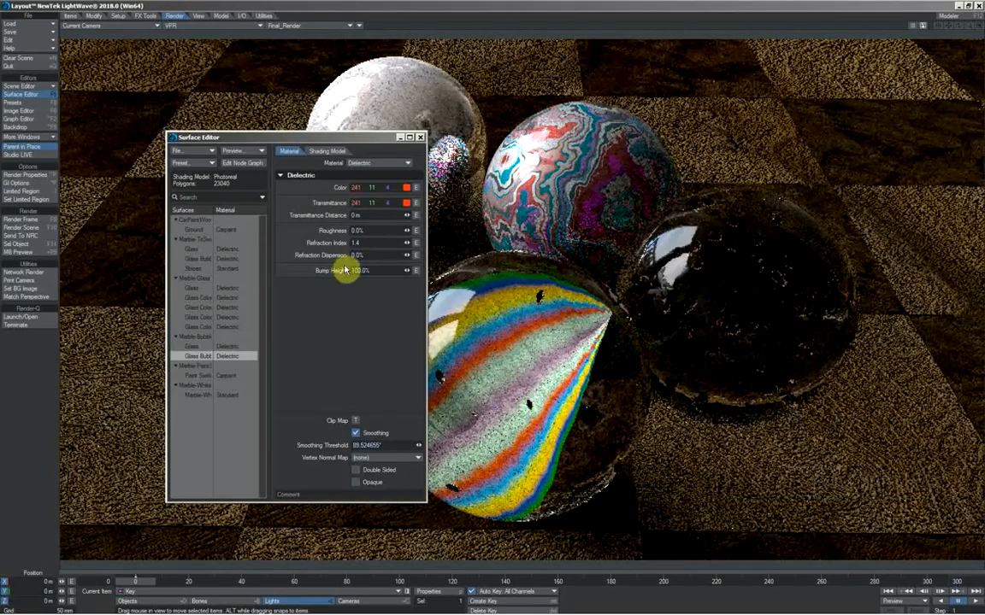
Step: Delete the Fresnel, BoxStep and Standard nodes from the Marble-White surface's node graph, and close it
click(202, 396)
double_click(202, 399)
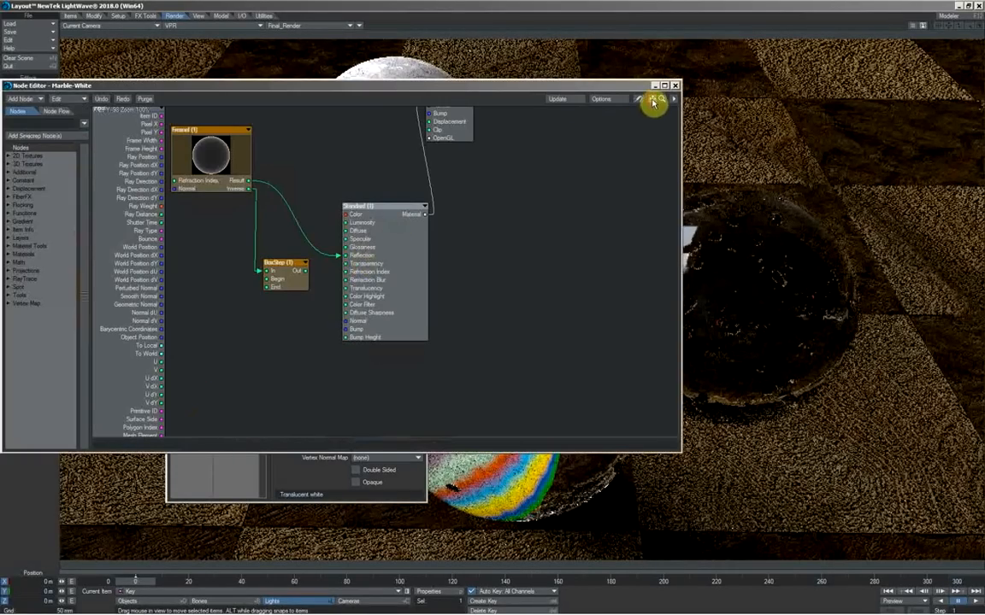
drag(652, 103, 644, 90)
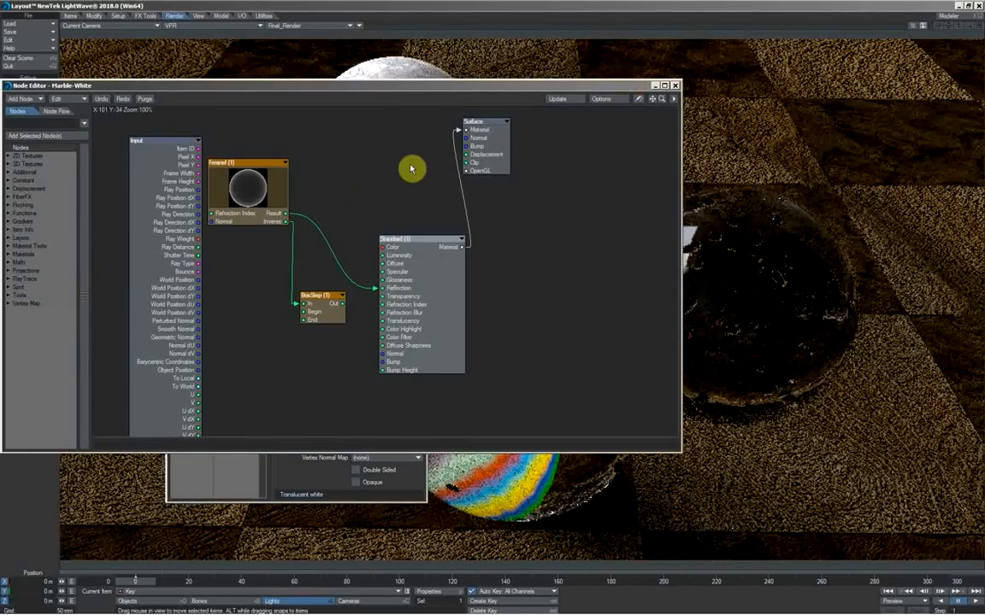
drag(398, 160, 269, 320)
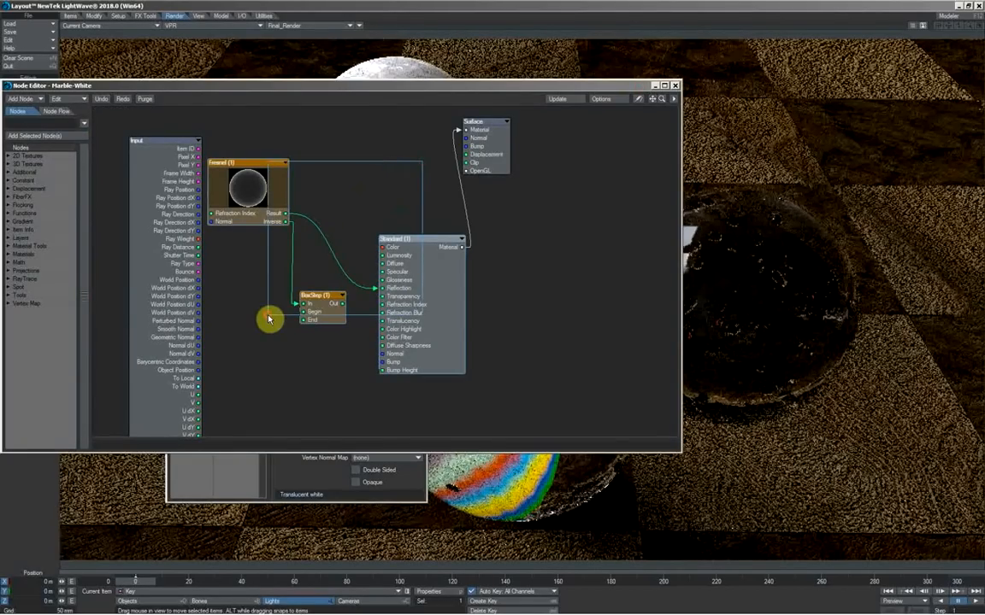
key(Delete)
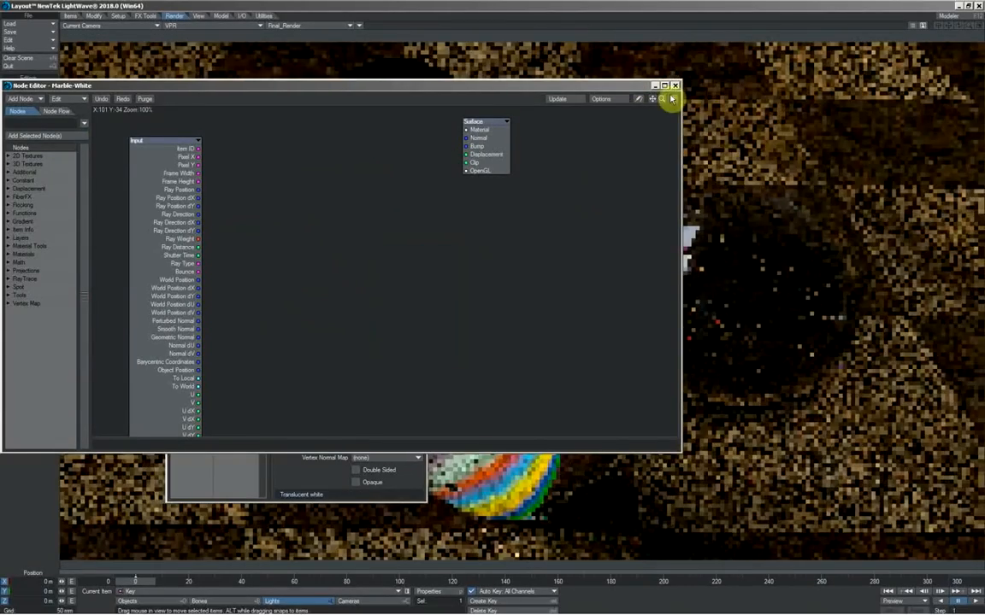
click(674, 86)
Step: Give the Marble-White surface a Principled BSDF material with a pale yellowish-white colour
click(375, 163)
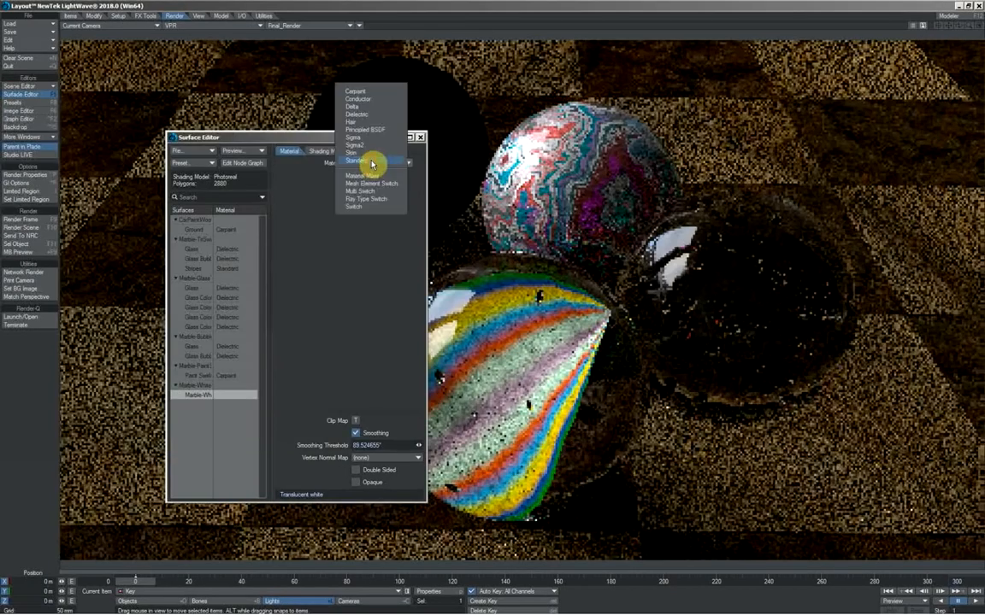
click(372, 130)
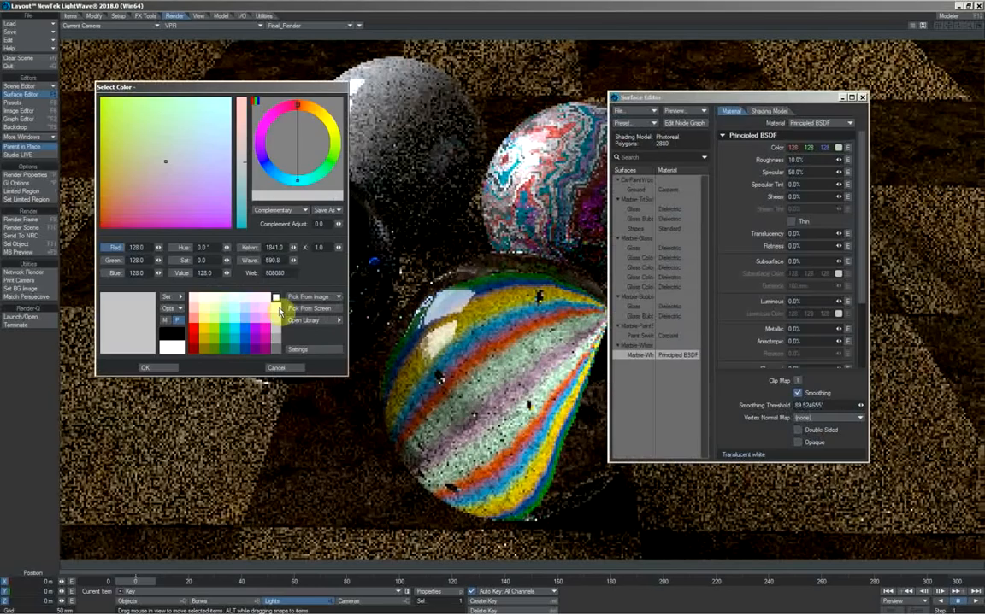
click(278, 306)
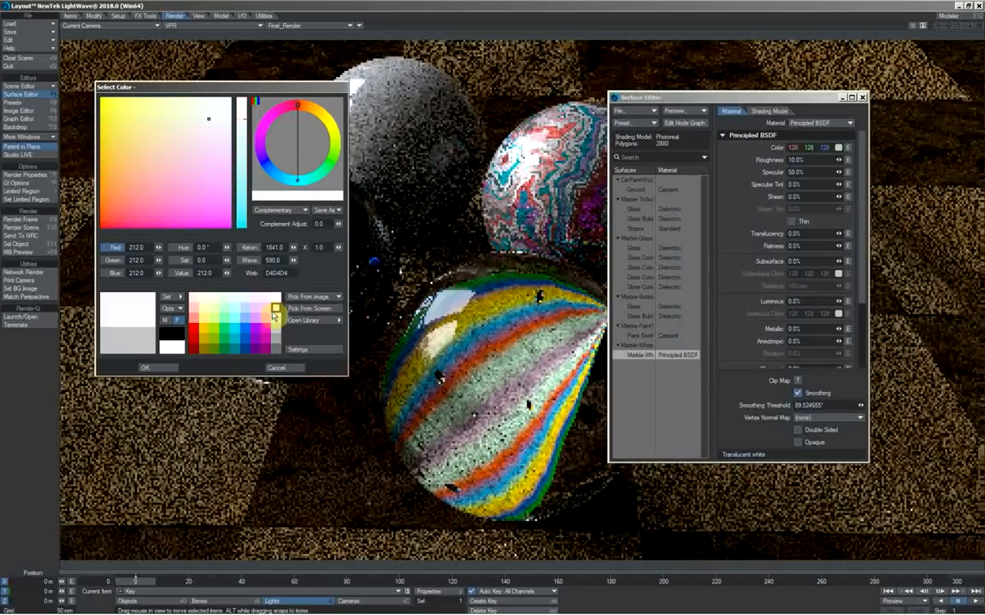
click(219, 102)
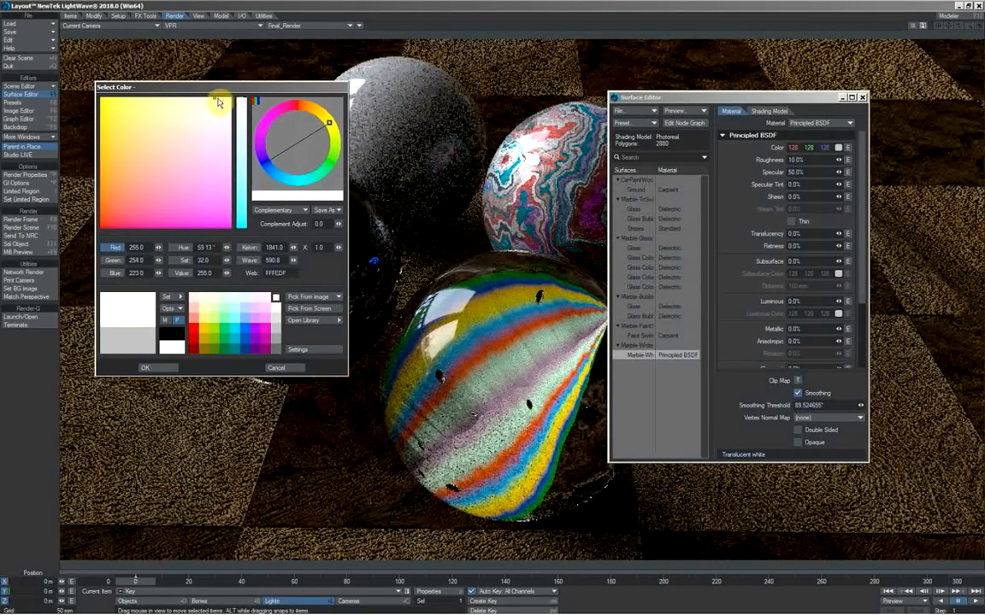
click(159, 367)
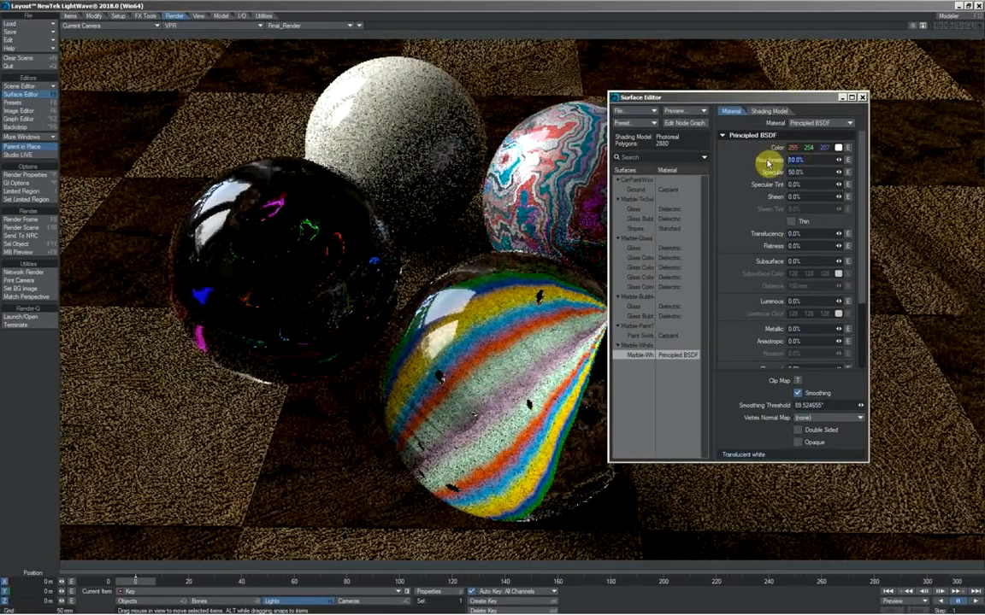
Step: Set the Marble-White material's Roughness to 40% and Subsurface to 40%
text(40)
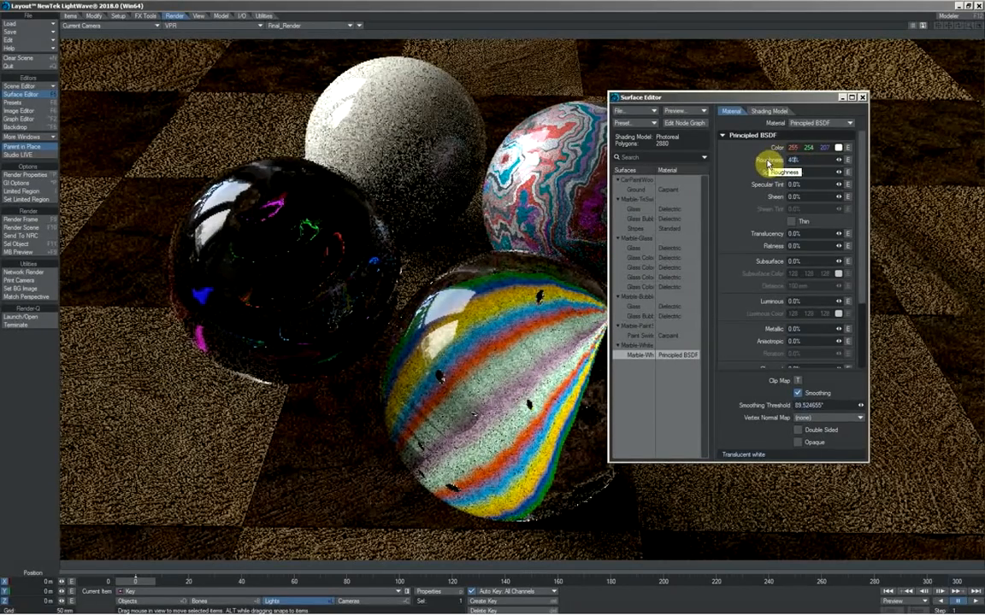
key(Tab)
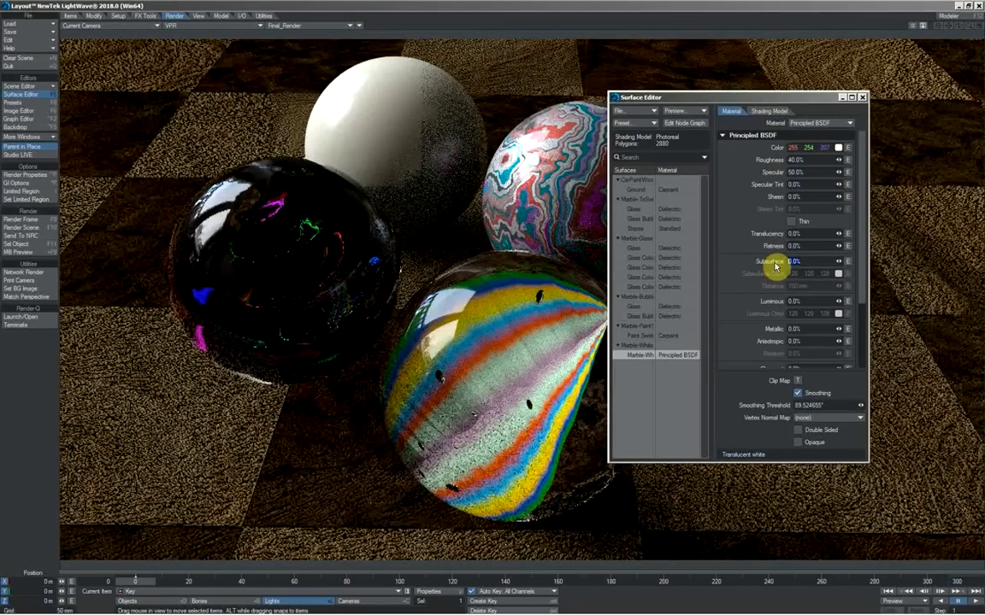
text(40)
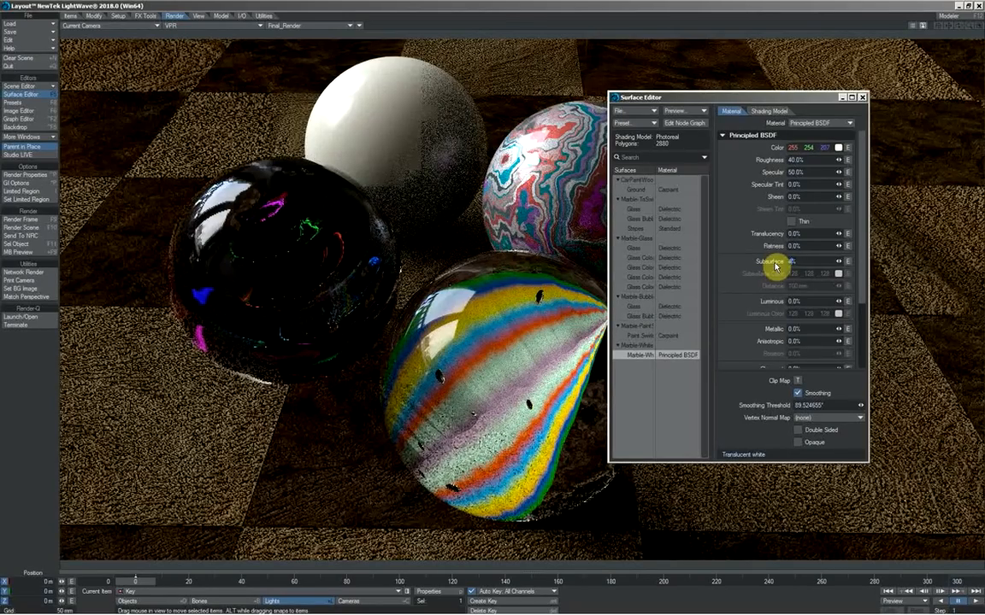
key(Tab)
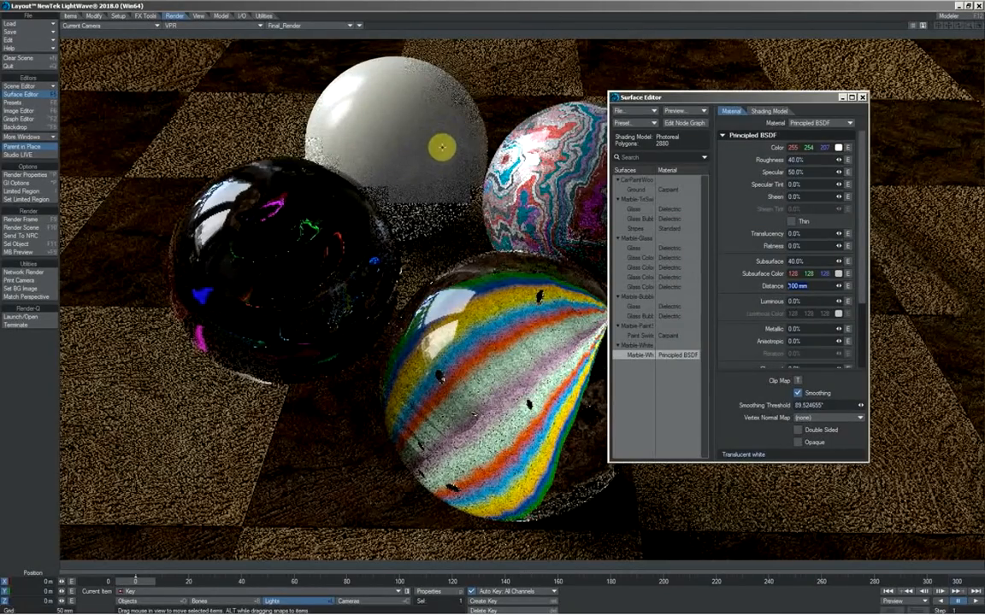
Step: Set the Marble-White material's Subsurface Color to pale cyan 191, 255, 255, shorten its subsurface Distance, and close the Surface Editor
click(232, 298)
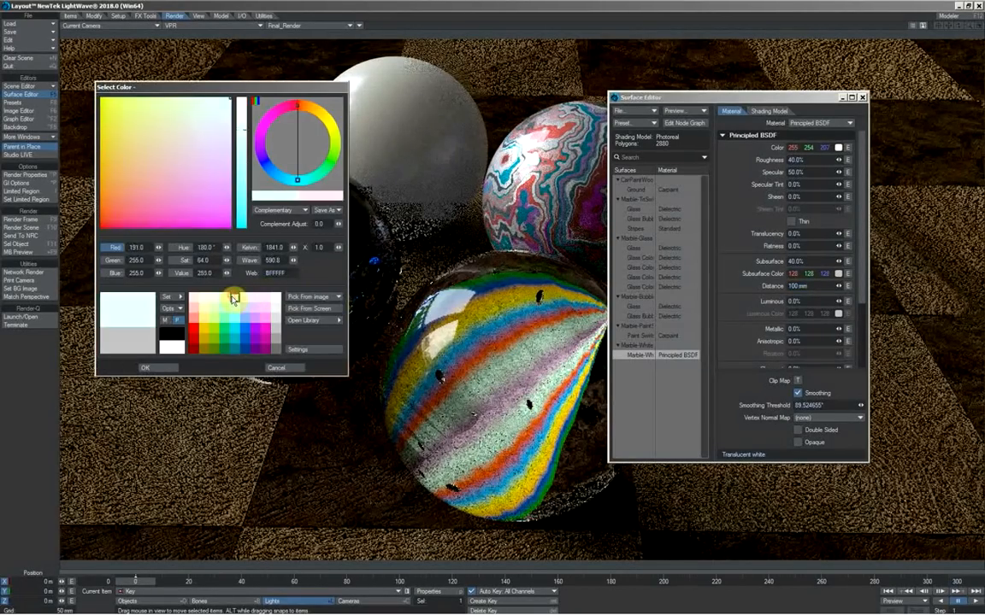
click(165, 366)
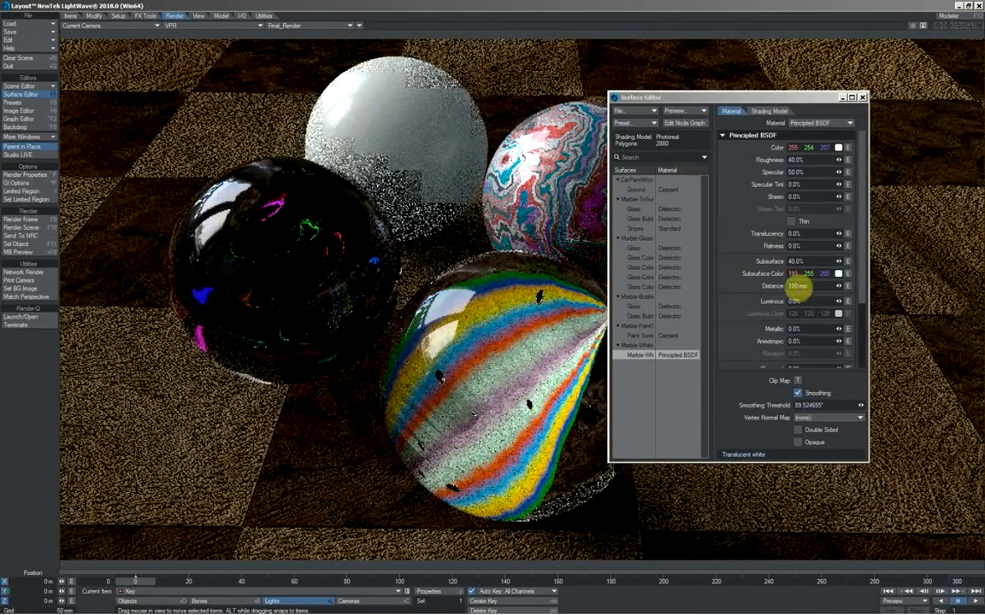
drag(797, 287, 773, 285)
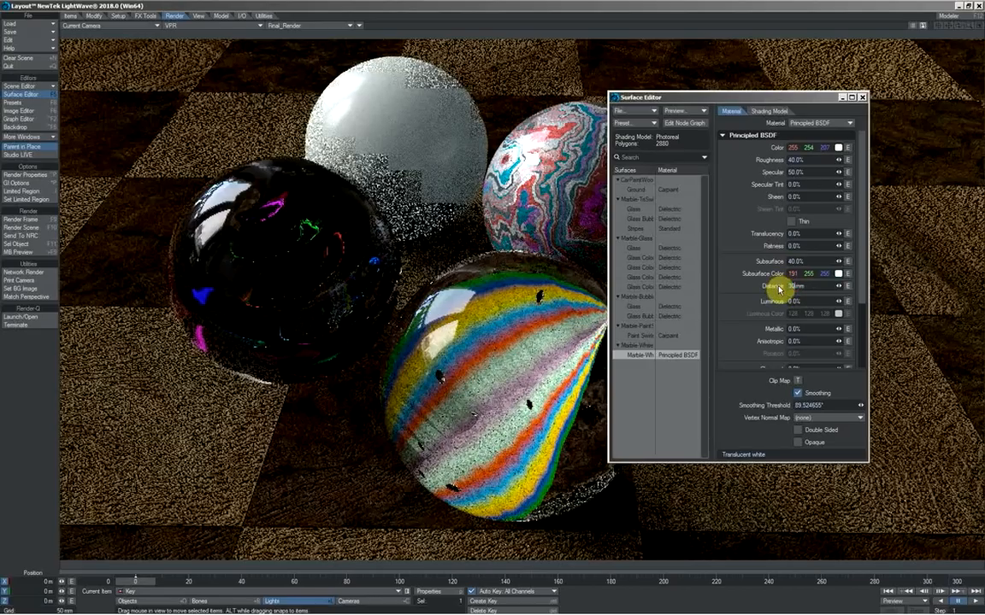
key(F5)
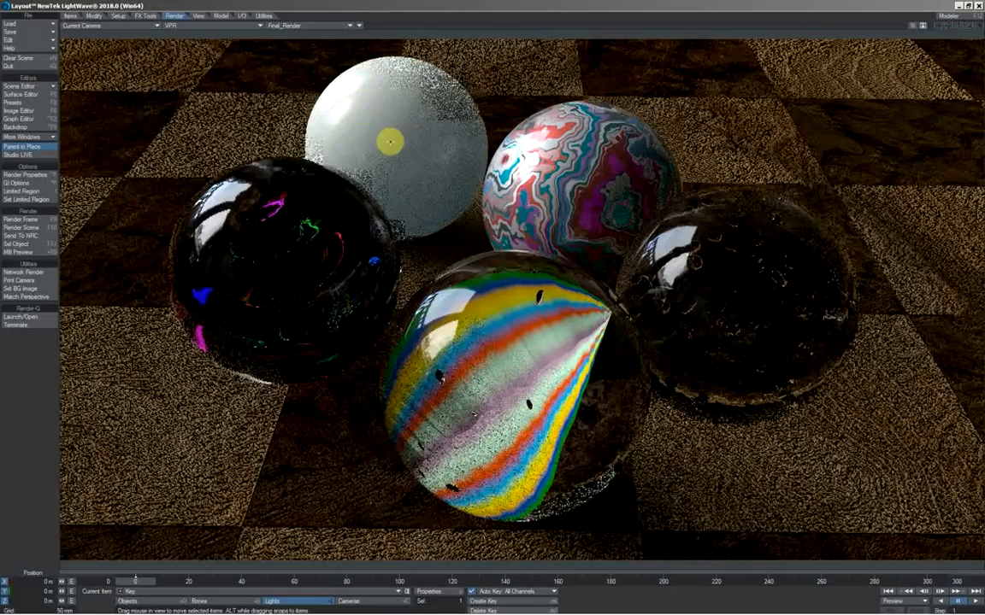
Step: Set the render's Reflection Samples to 2, Refraction Samples to 2 and Subsurface Scattering Samples to 4
click(39, 176)
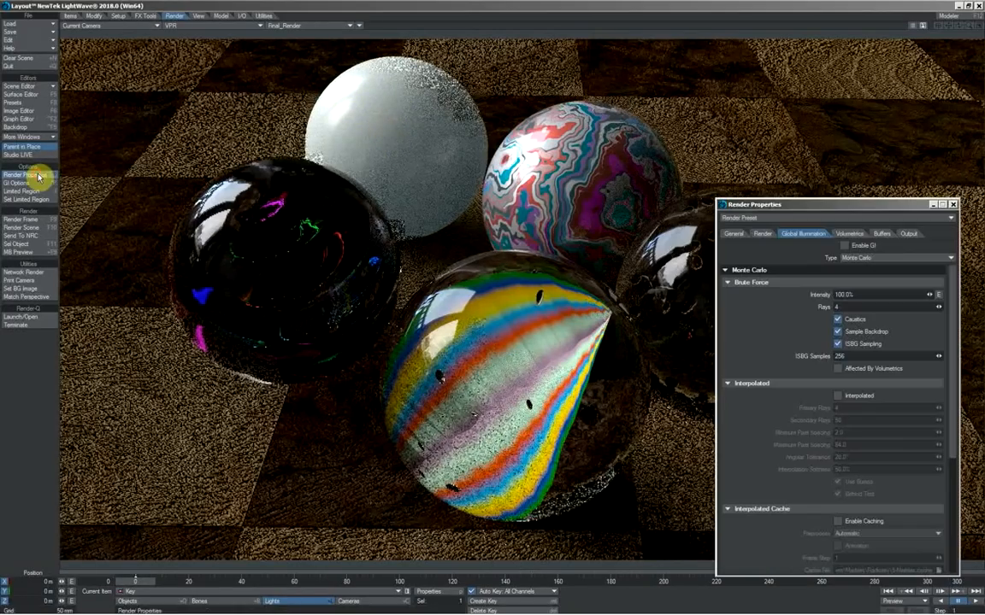
click(761, 233)
click(846, 397)
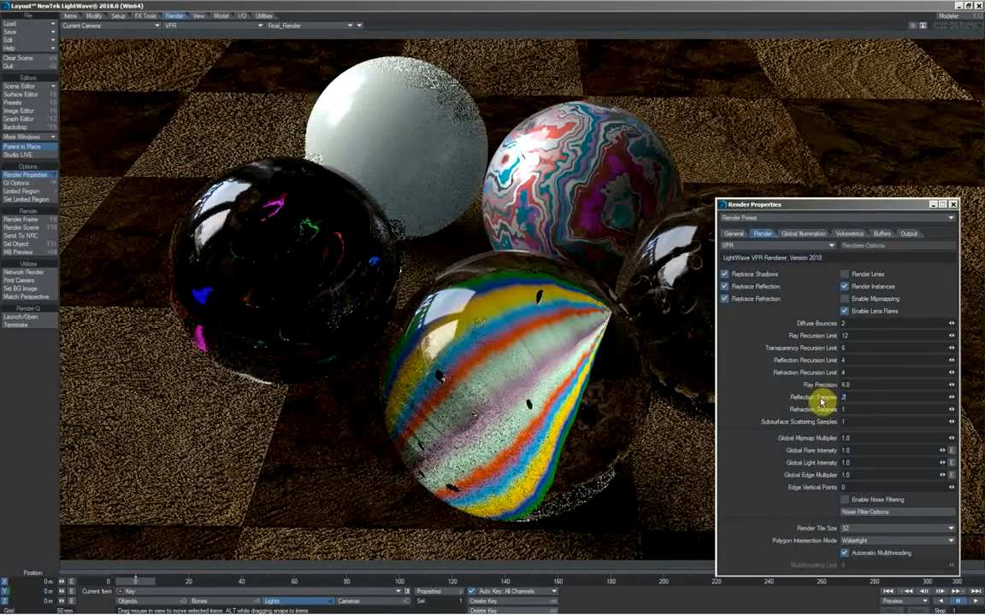
text(2)
key(Return)
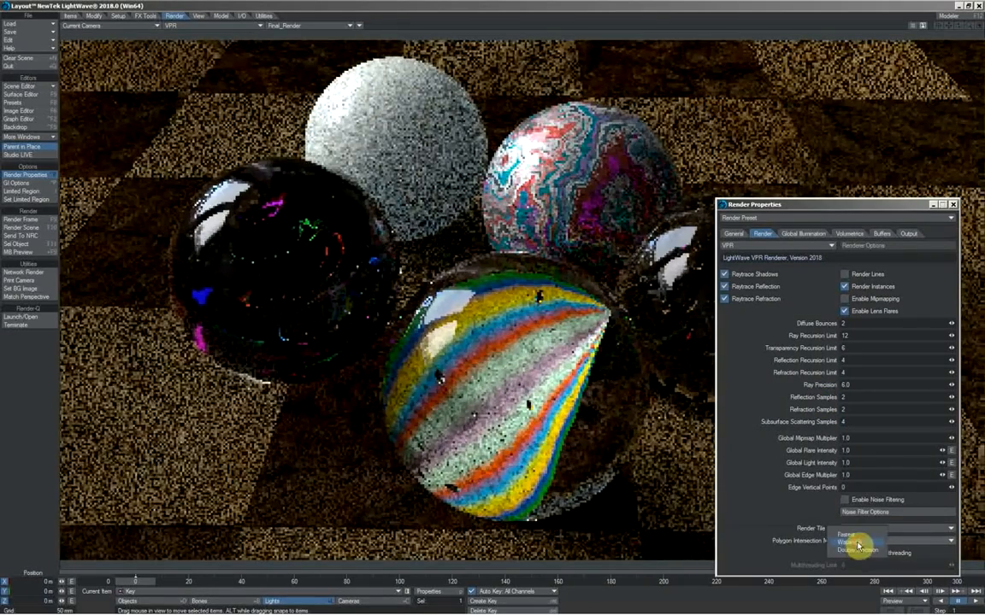
Step: Set the Polygon Intersection Mode to Fastest and close the render properties
click(859, 540)
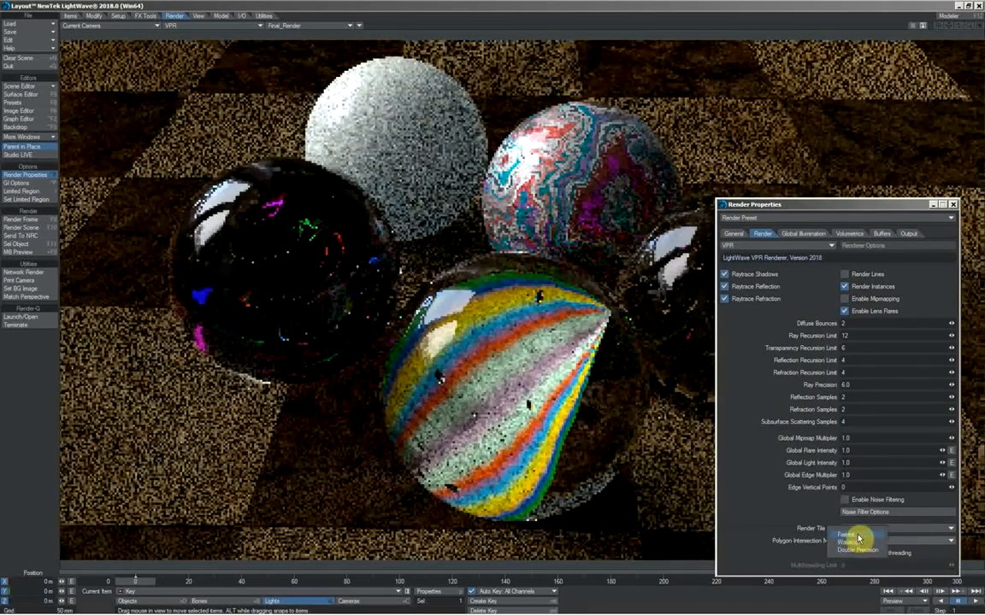
click(859, 536)
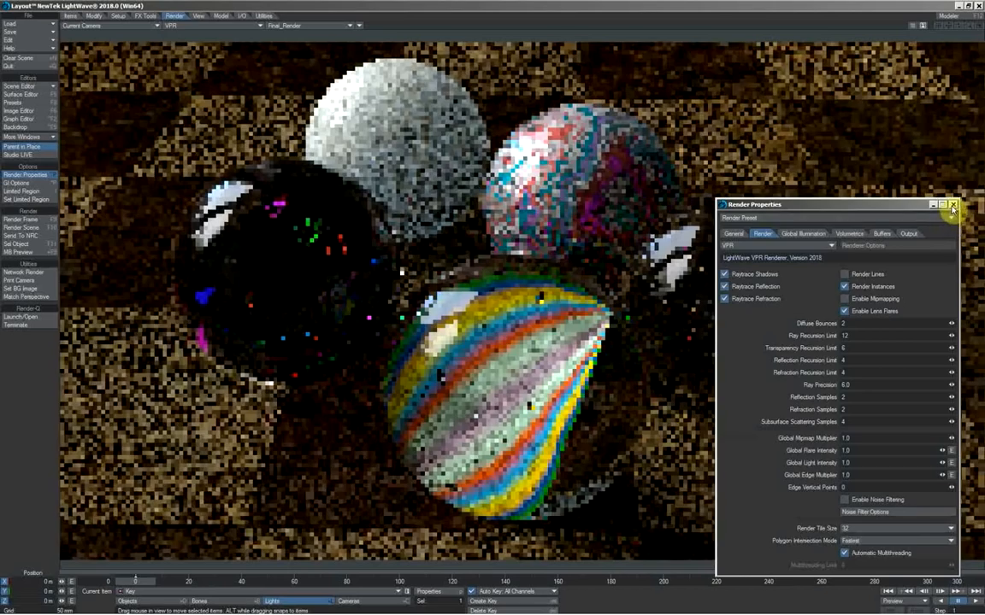
click(952, 205)
Step: Set the scene camera's Maximum Samples to 12
key(shift+c)
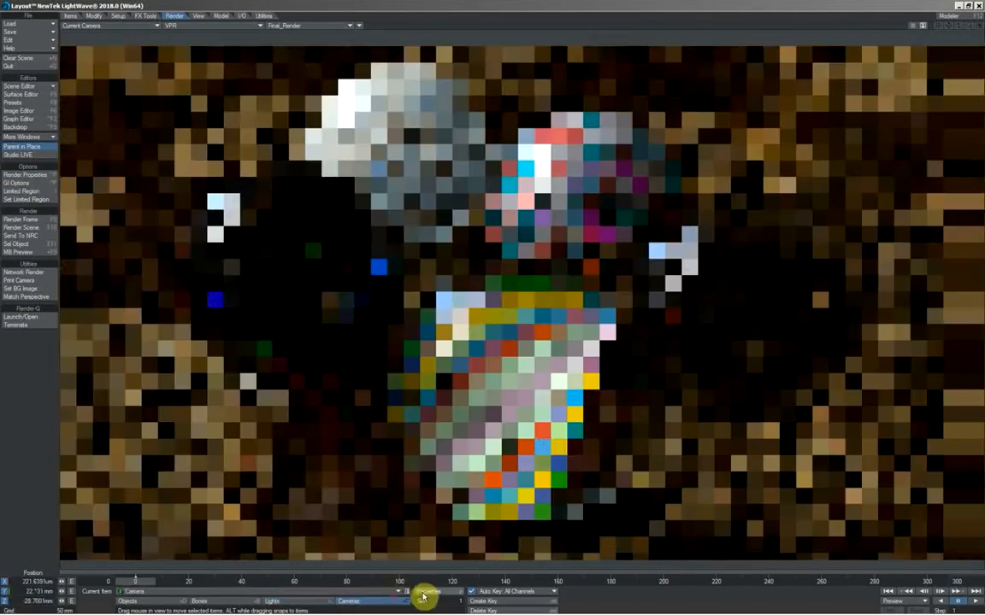
click(424, 592)
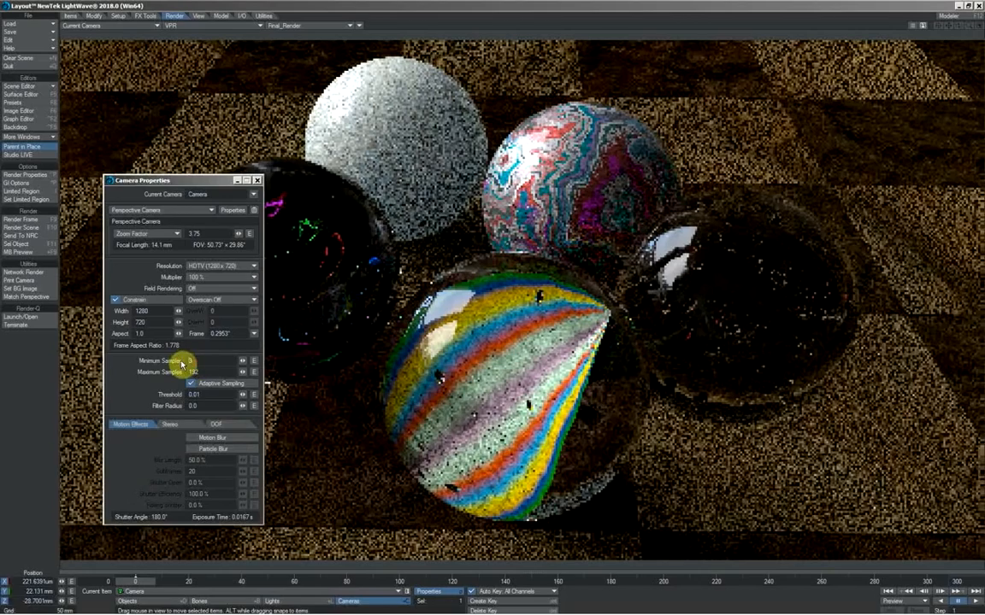
key(Tab)
text(12)
key(Tab)
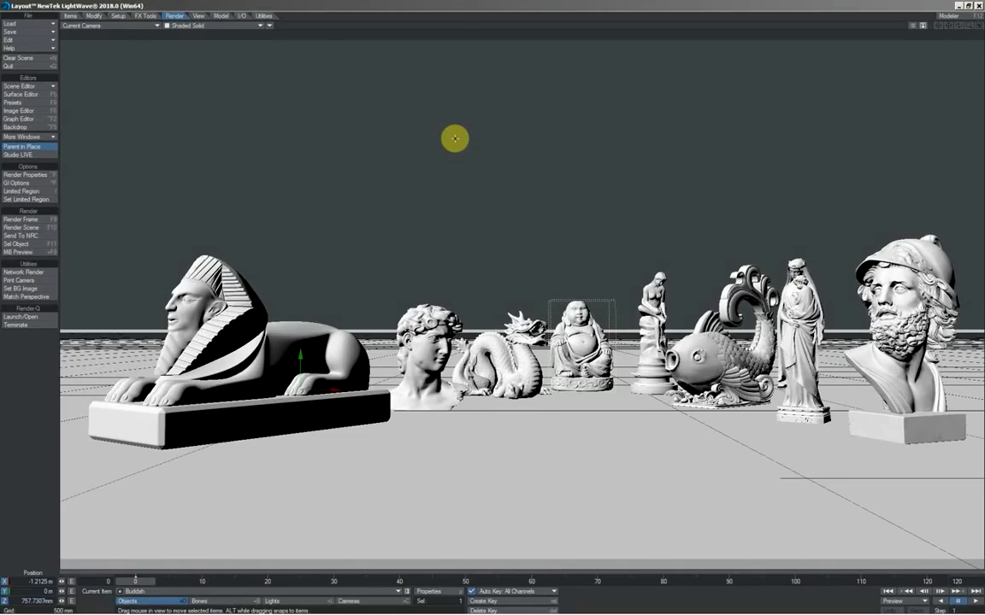
Step: Preview the statue scene with VPR, and switch the viewport to Textured Shaded Solid
click(214, 25)
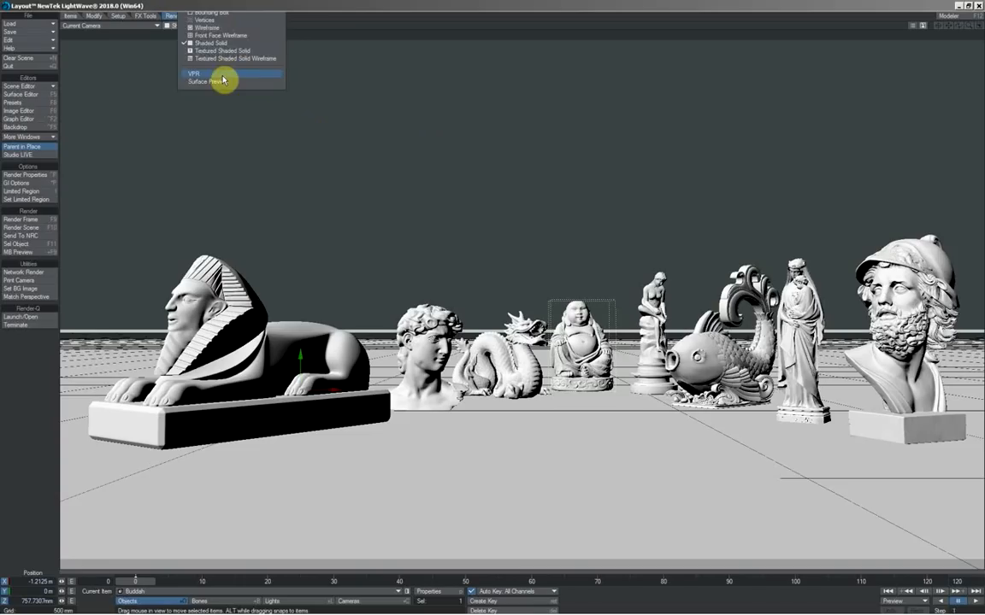
click(221, 77)
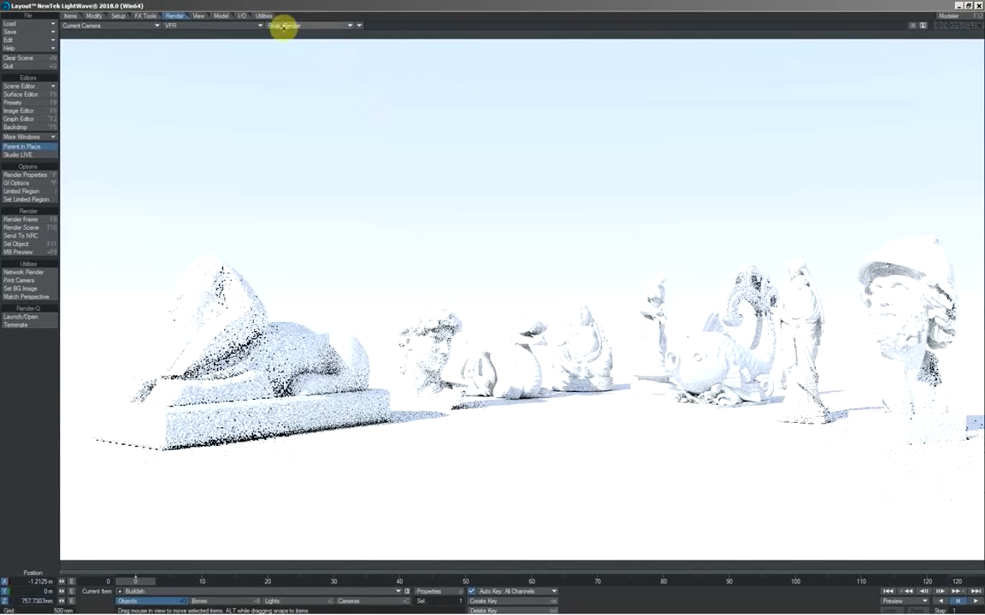
click(252, 25)
click(253, 29)
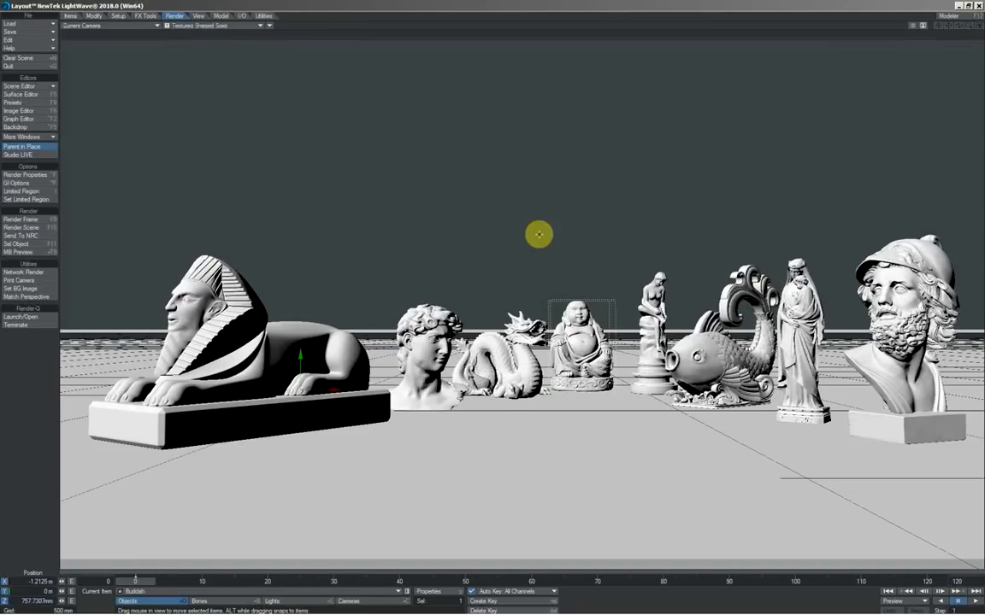
Step: Apply the sRGB quick preset to the statue scene's colour space preferences, and close them
key(o)
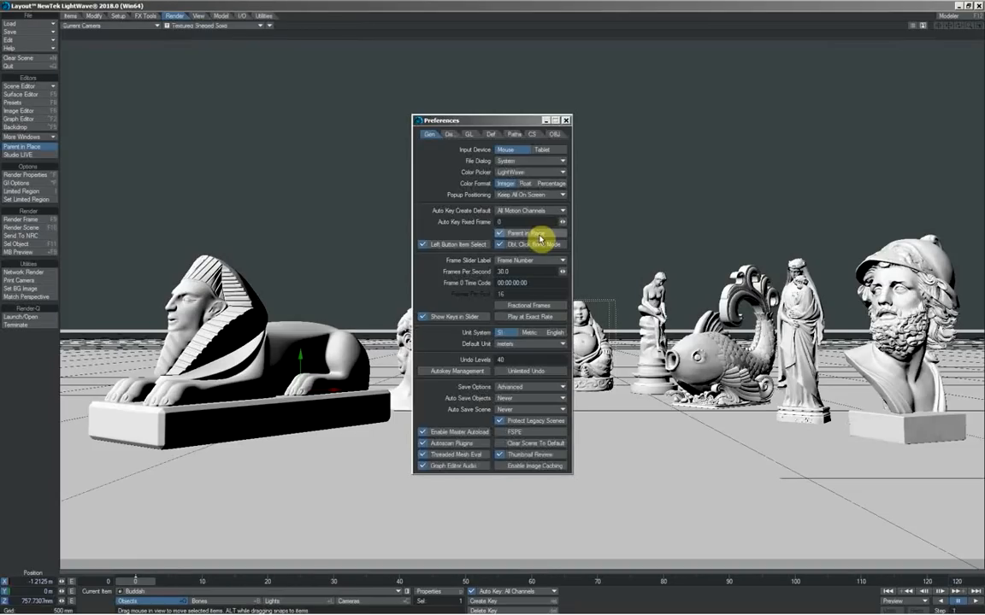
click(534, 135)
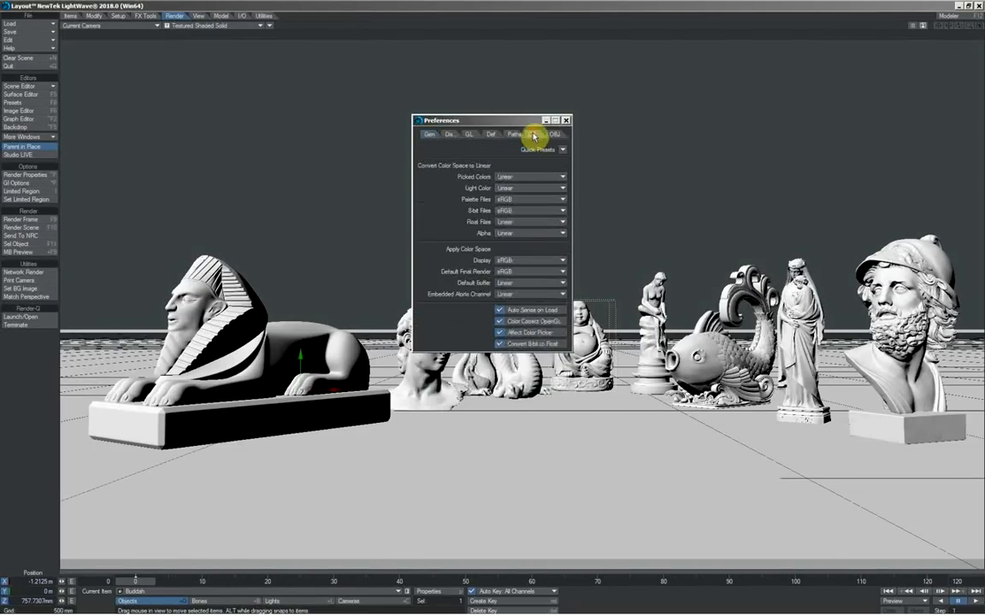
click(562, 152)
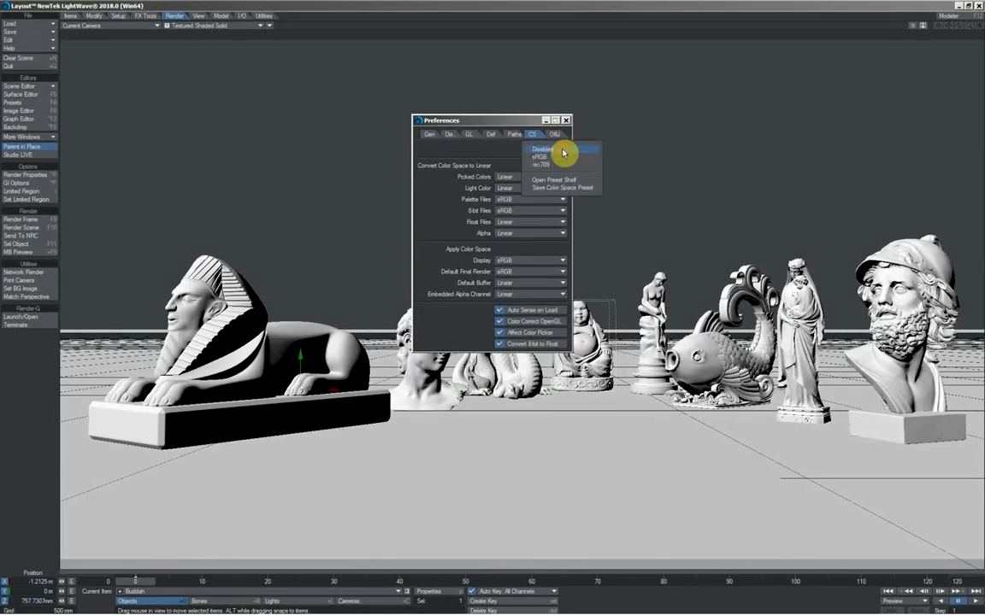
click(564, 158)
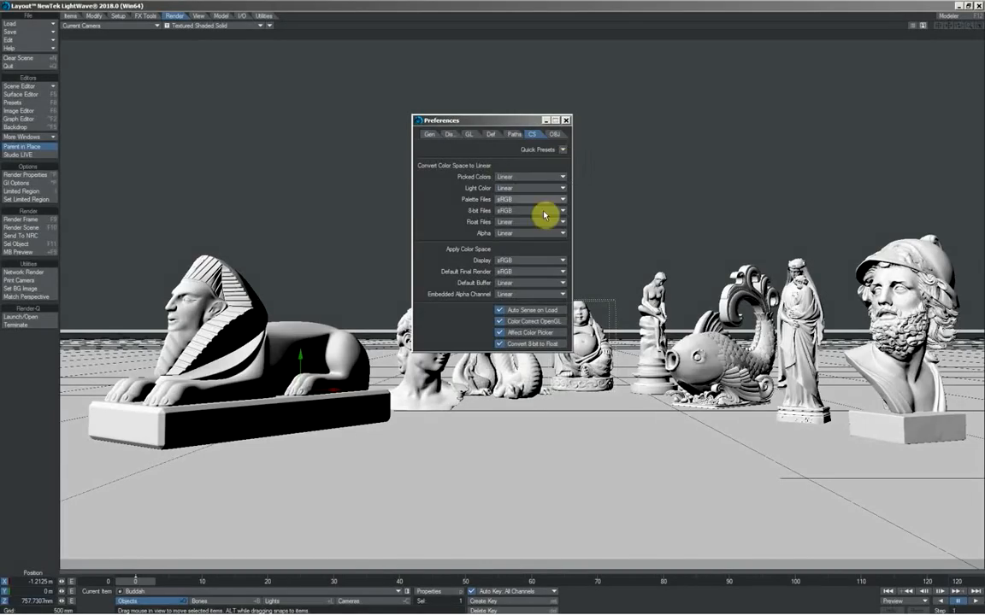
click(566, 121)
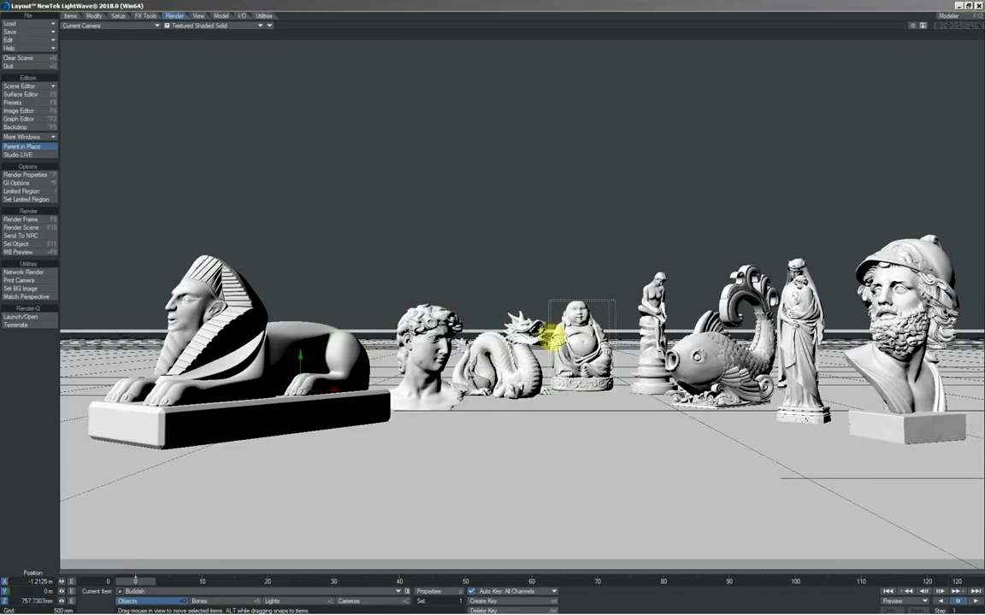
Step: Show the statues in a wide Perspective view and change the scene light's type to Environment
key(shift+a)
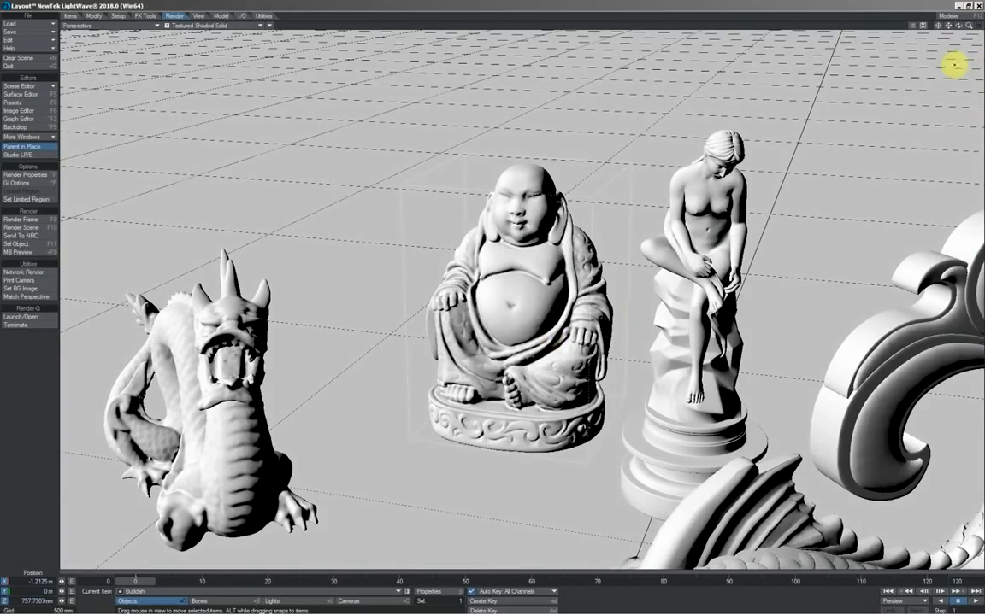
drag(961, 27, 740, 143)
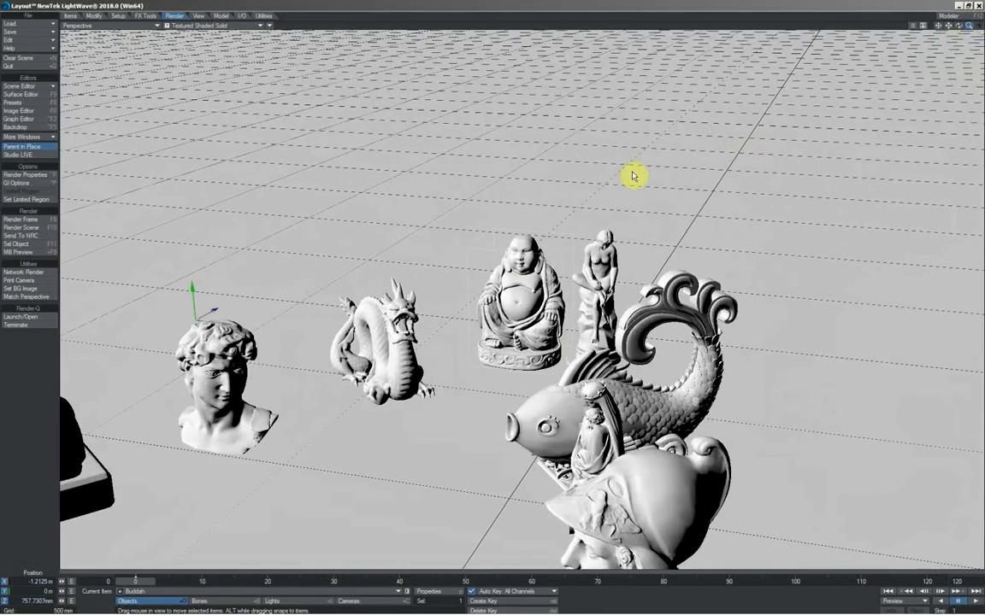
drag(632, 176, 476, 224)
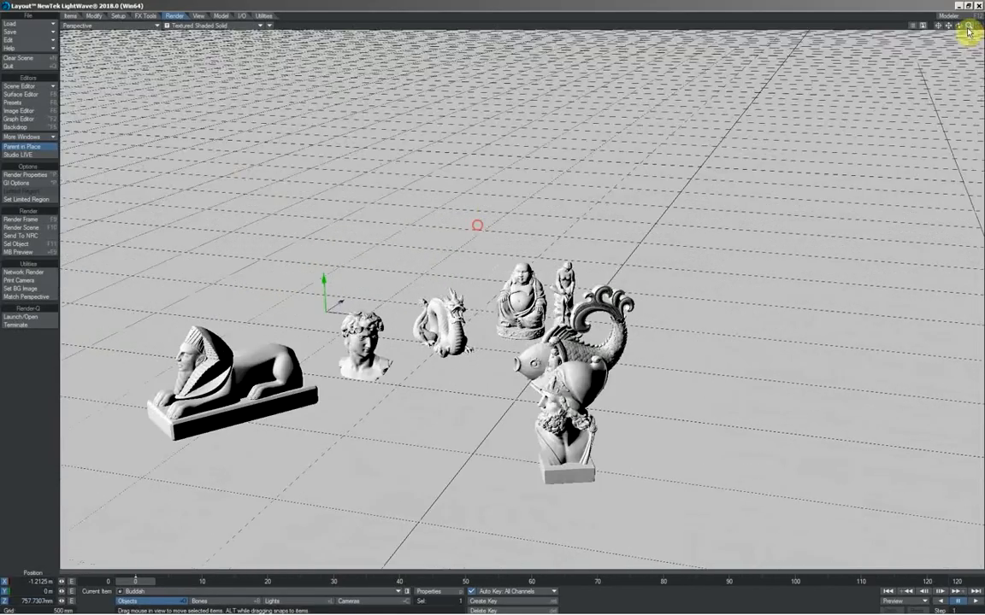
key(shift+l)
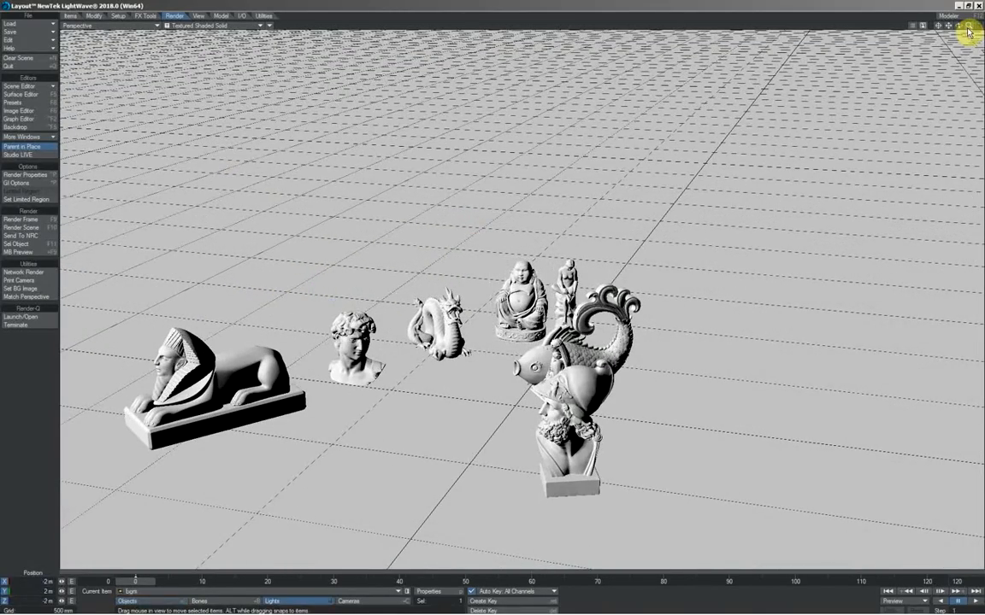
key(p)
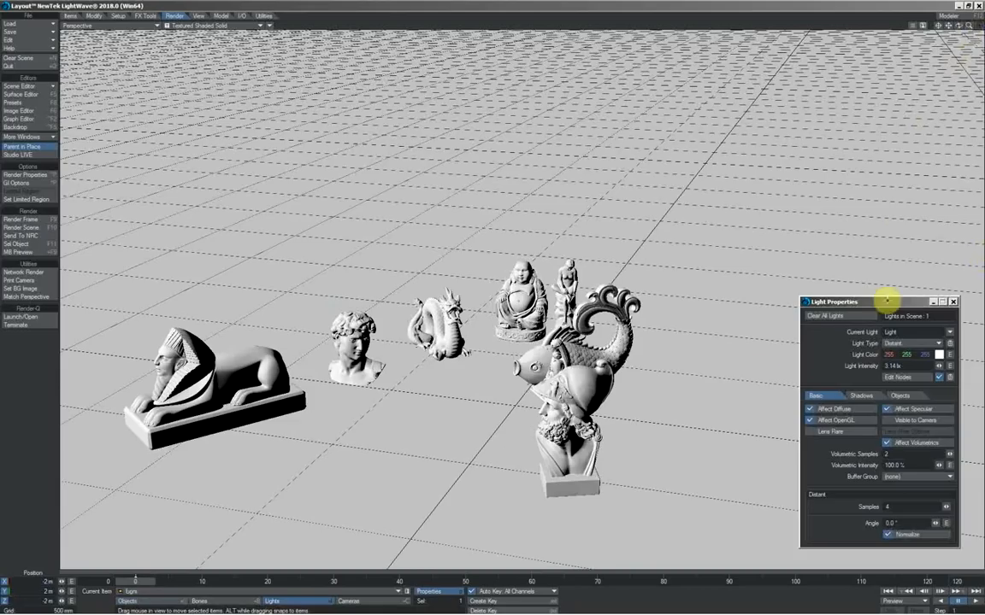
click(893, 343)
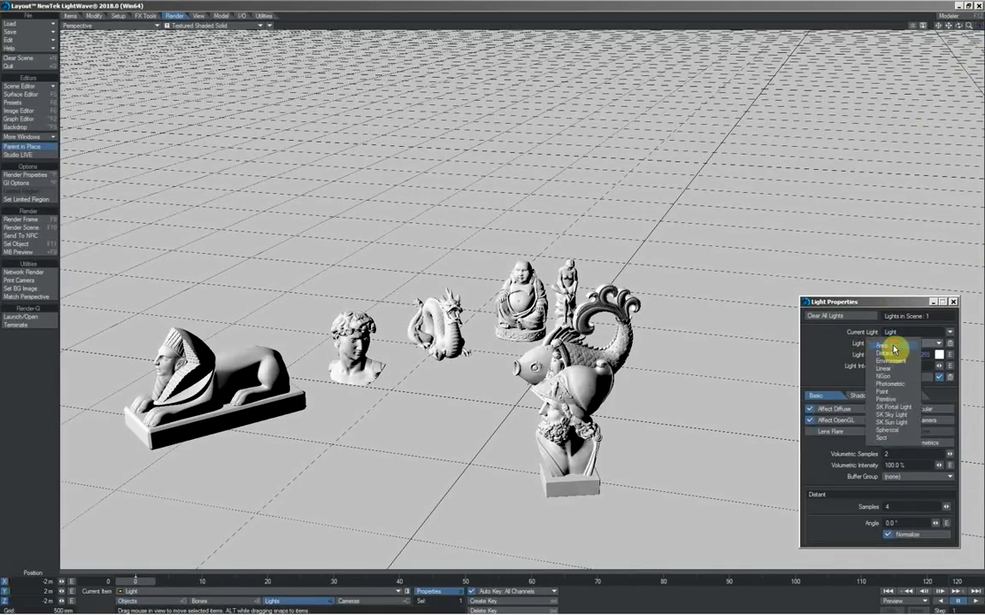
click(891, 360)
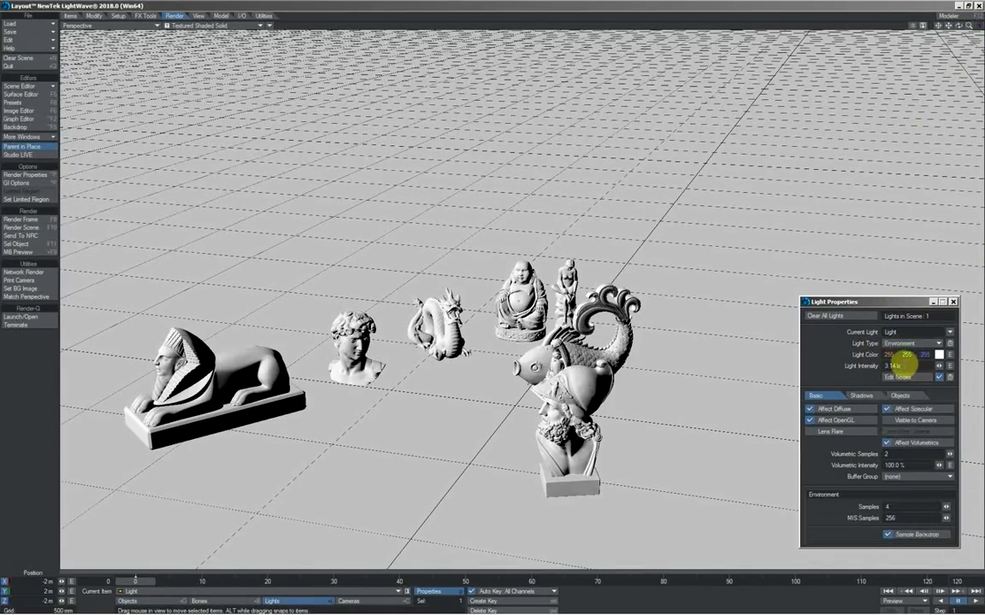
Step: Lower the environment light's intensity and render the Perspective view with VPR
click(890, 366)
key(Return)
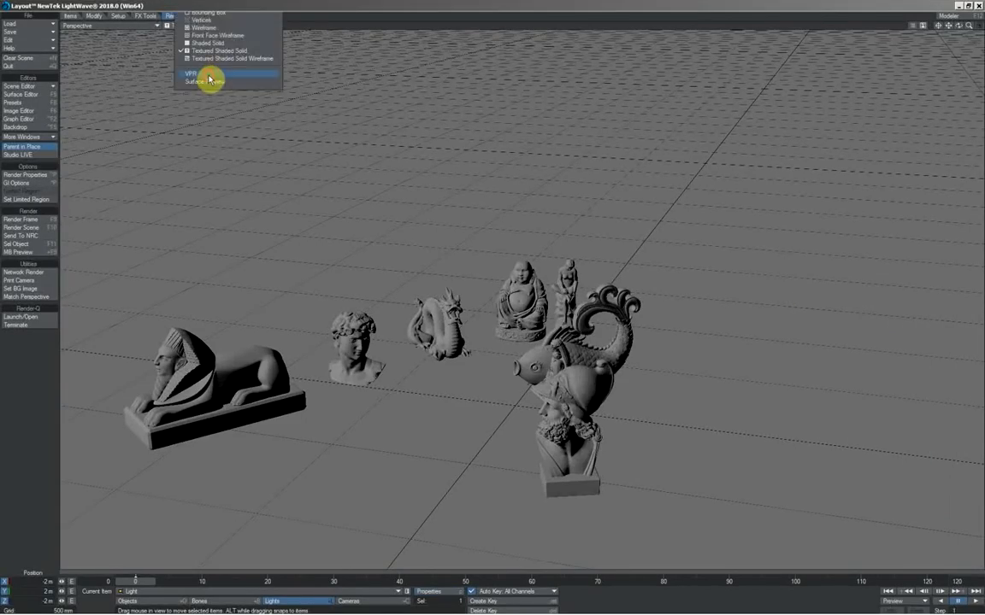
click(207, 75)
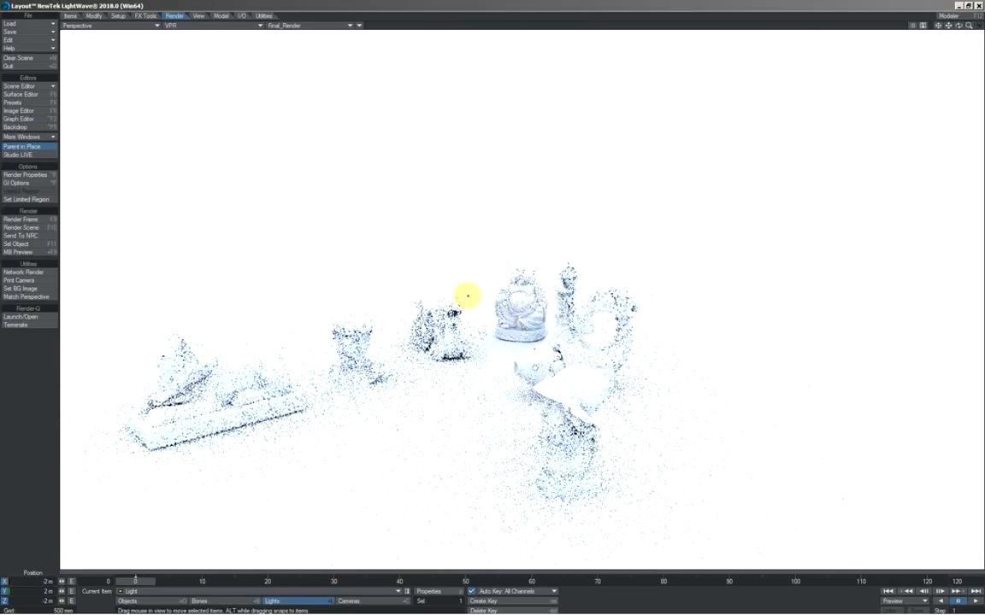
Step: Turn off global illumination for the statue scene and return to the camera view
click(34, 185)
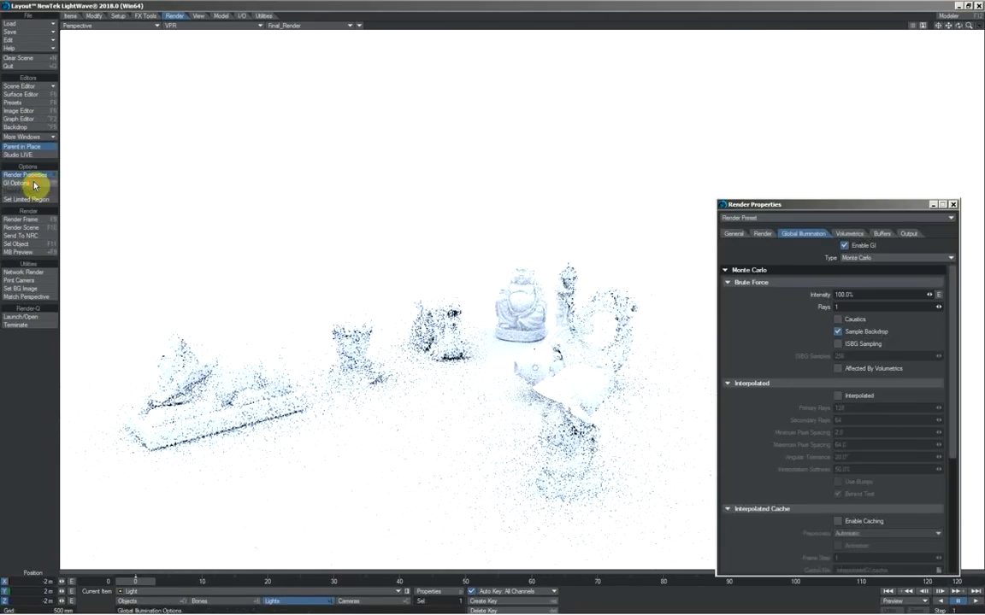
click(841, 246)
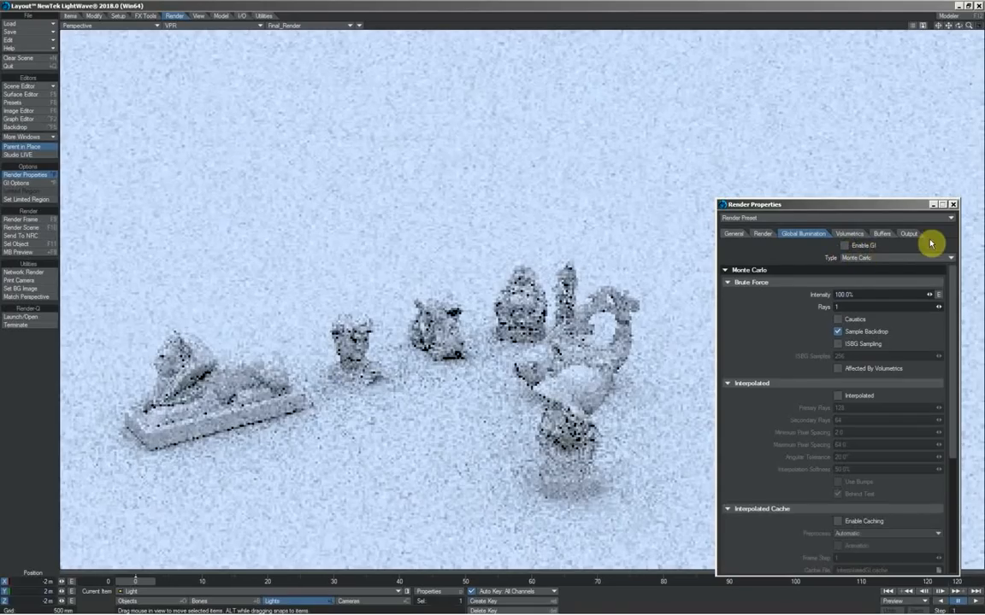
click(952, 204)
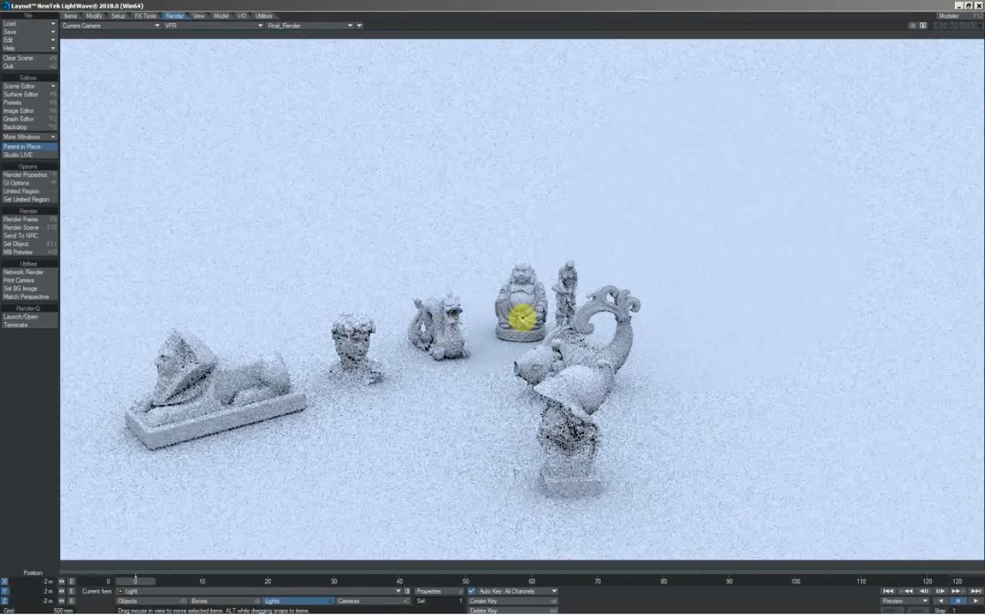
key(6)
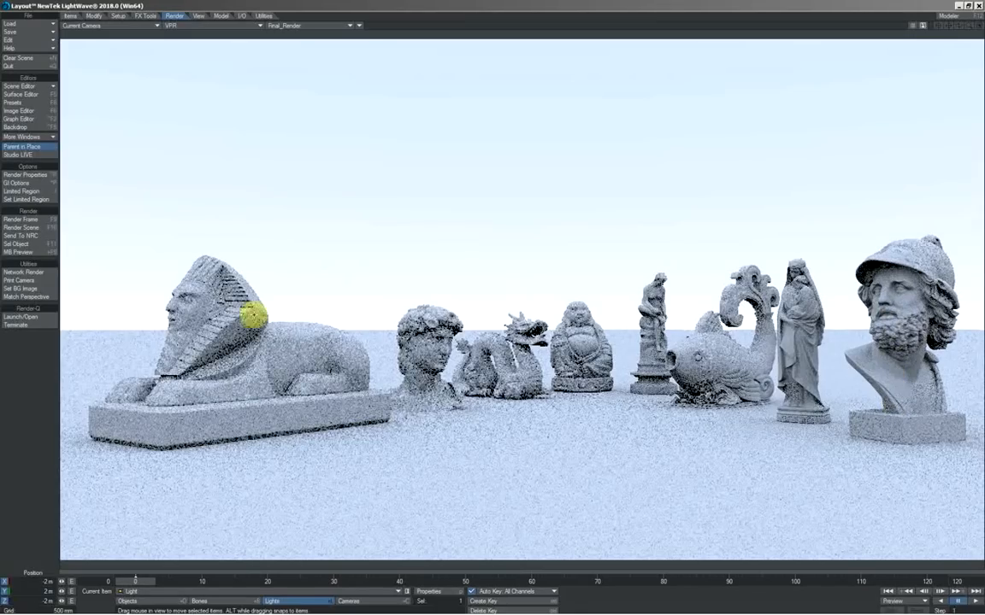
Step: Set the reflection and refraction options of all the scene's surfaces to Raytrace Only
click(24, 94)
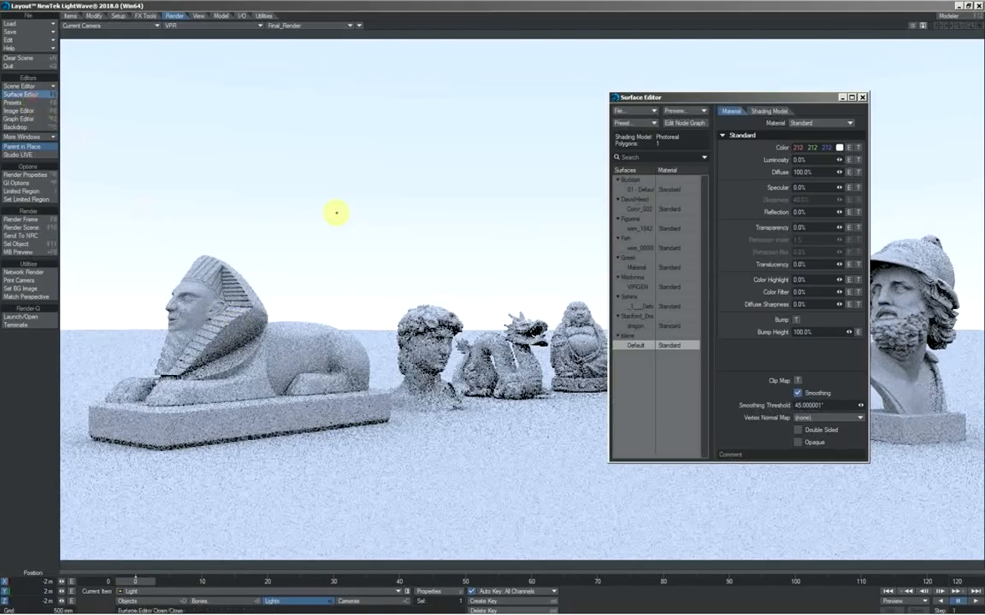
click(643, 190)
click(641, 209)
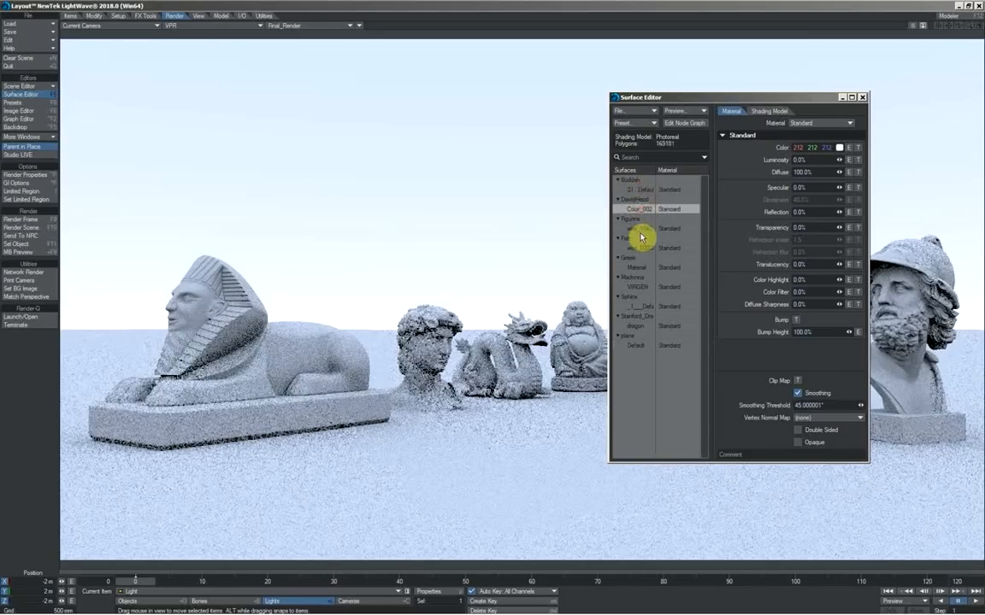
shift+click(641, 346)
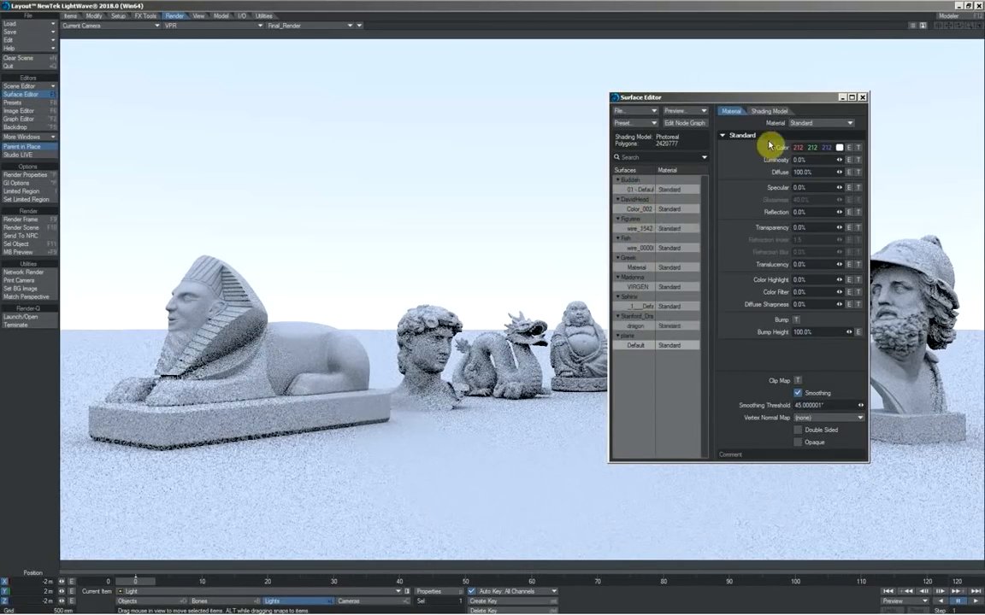
click(768, 112)
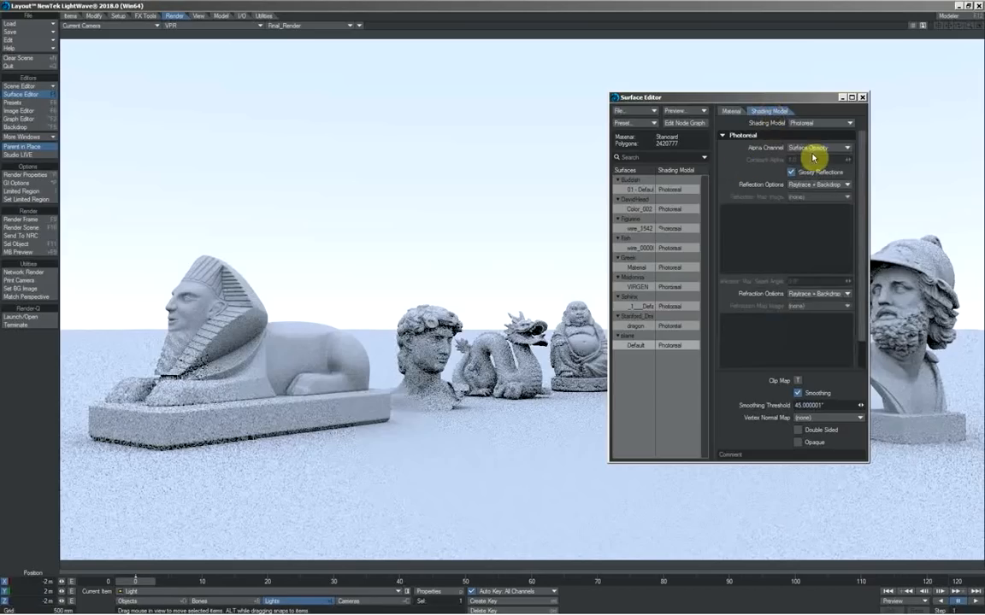
click(791, 172)
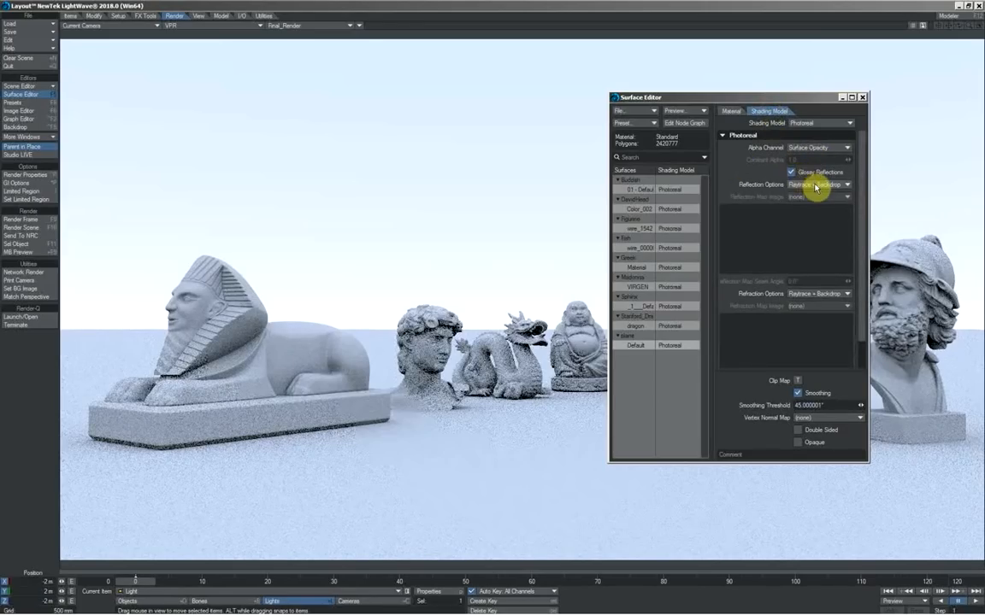
click(812, 185)
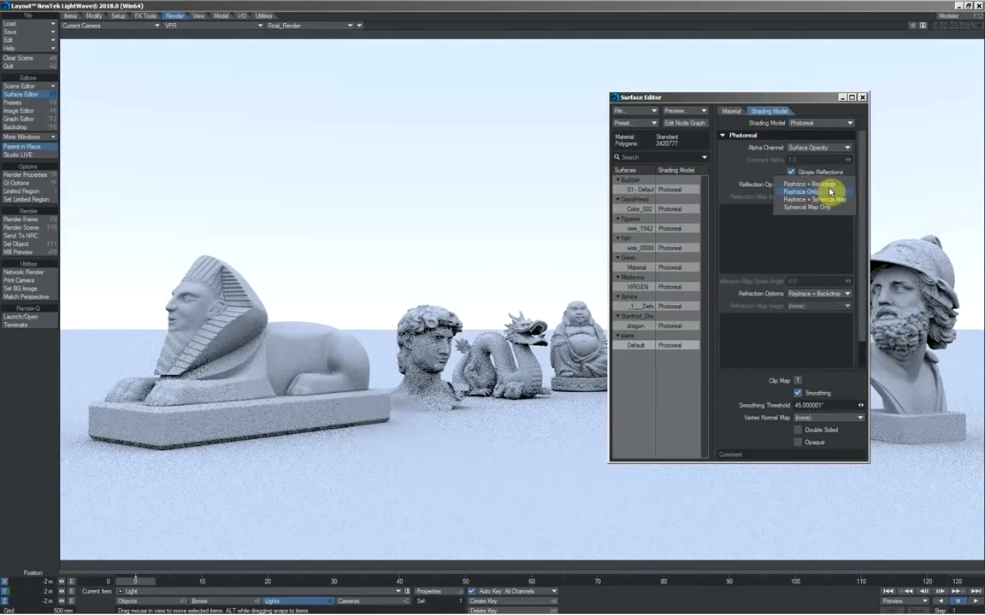
click(829, 191)
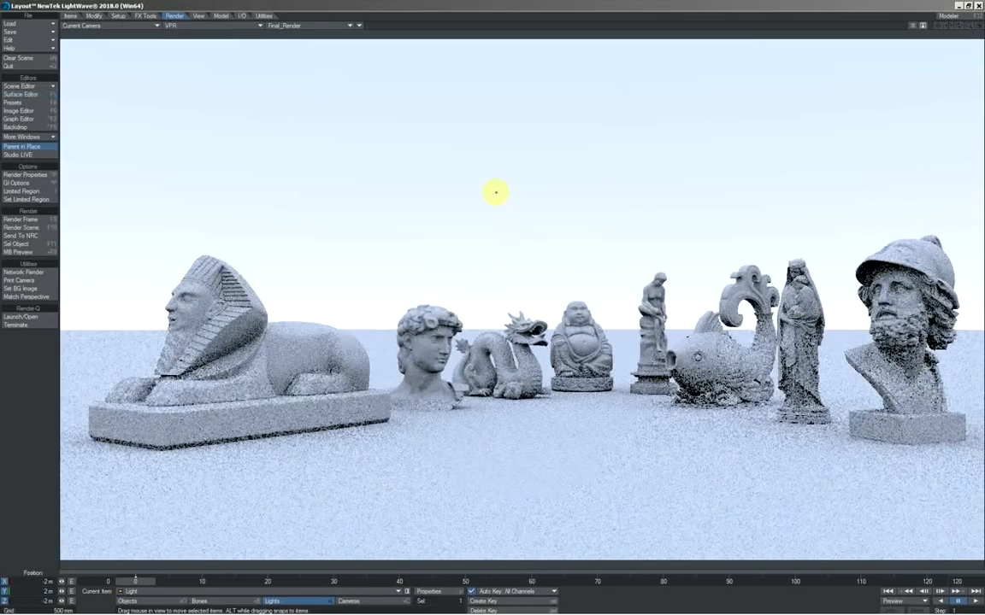
Step: Add a Textured Environment to the scene's backdrop
click(40, 127)
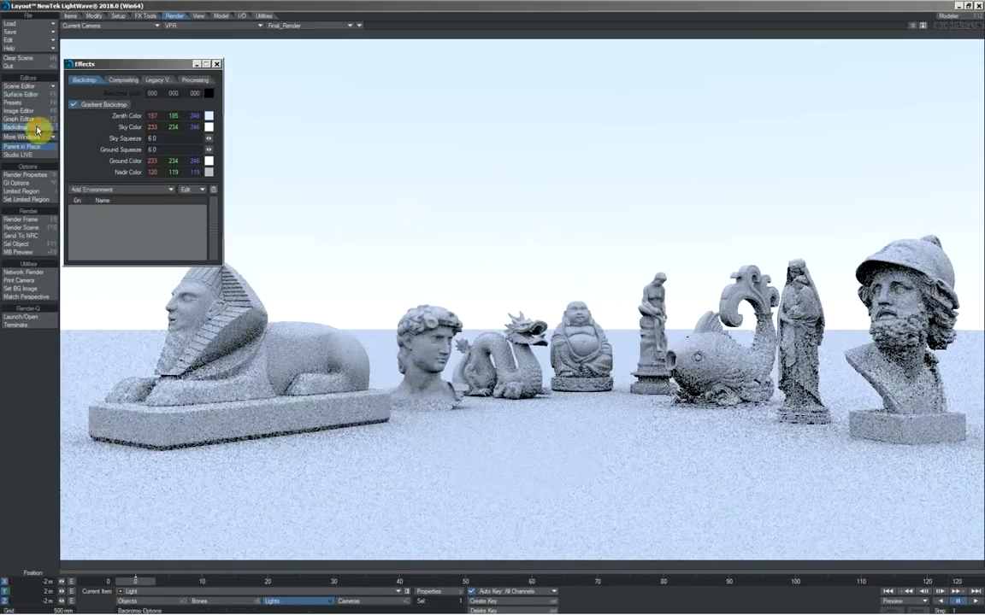
drag(130, 66, 535, 96)
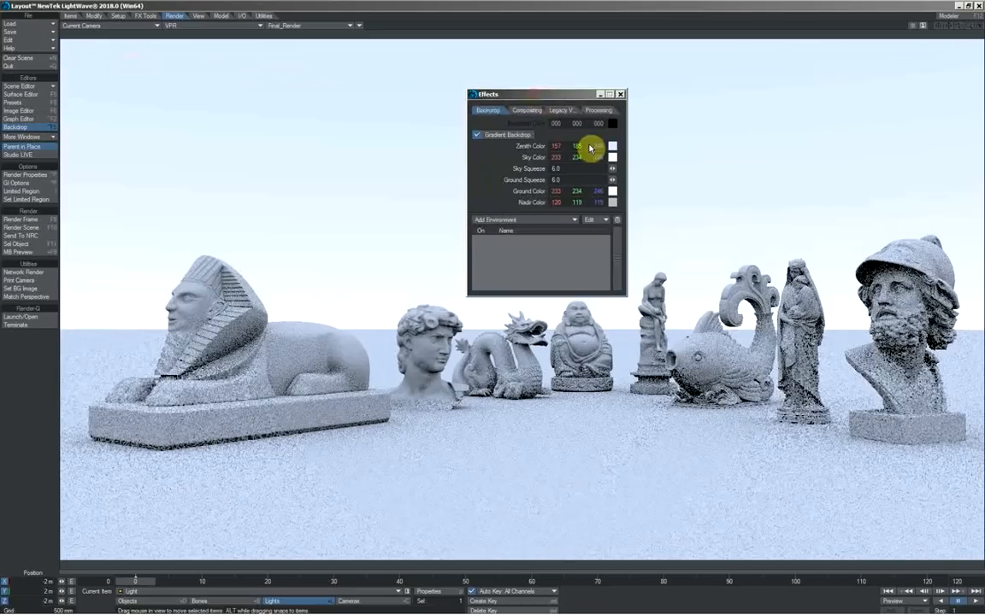
click(546, 224)
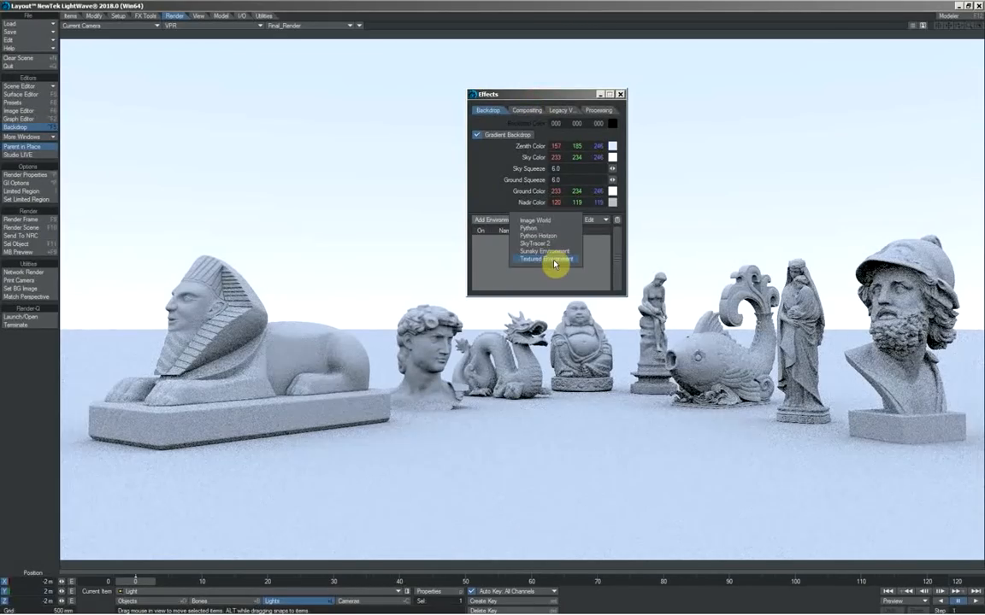
click(554, 259)
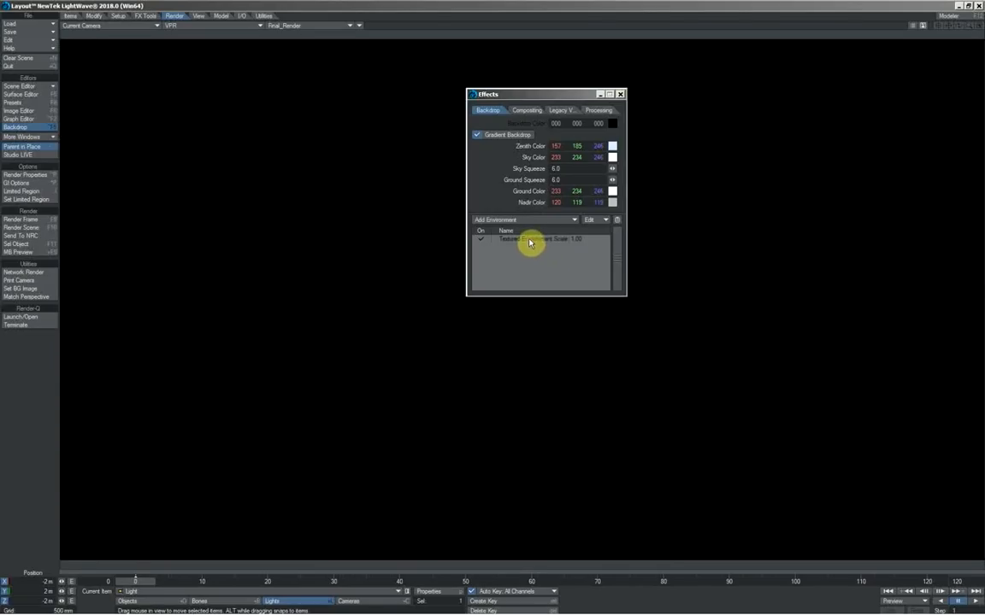
Step: Load the Ditch-River_2k HDR image into the textured environment's image map layer
double_click(531, 254)
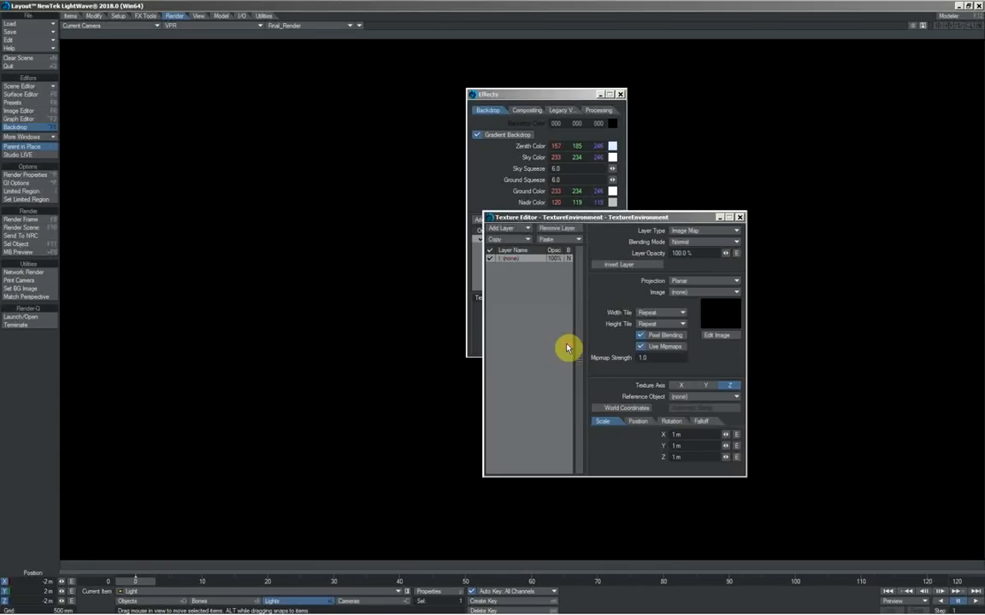
click(694, 292)
click(696, 302)
double_click(695, 301)
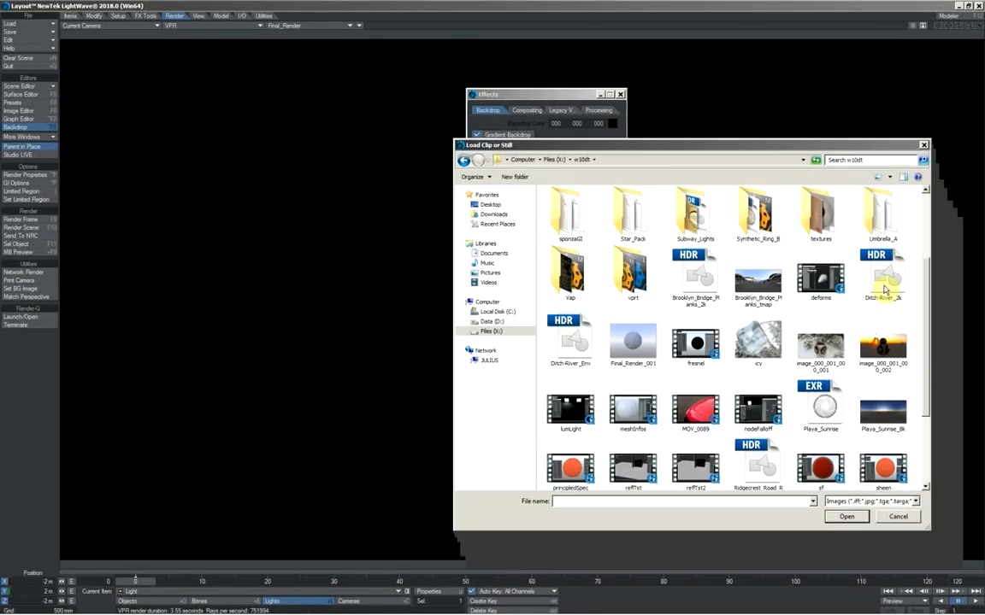
double_click(883, 283)
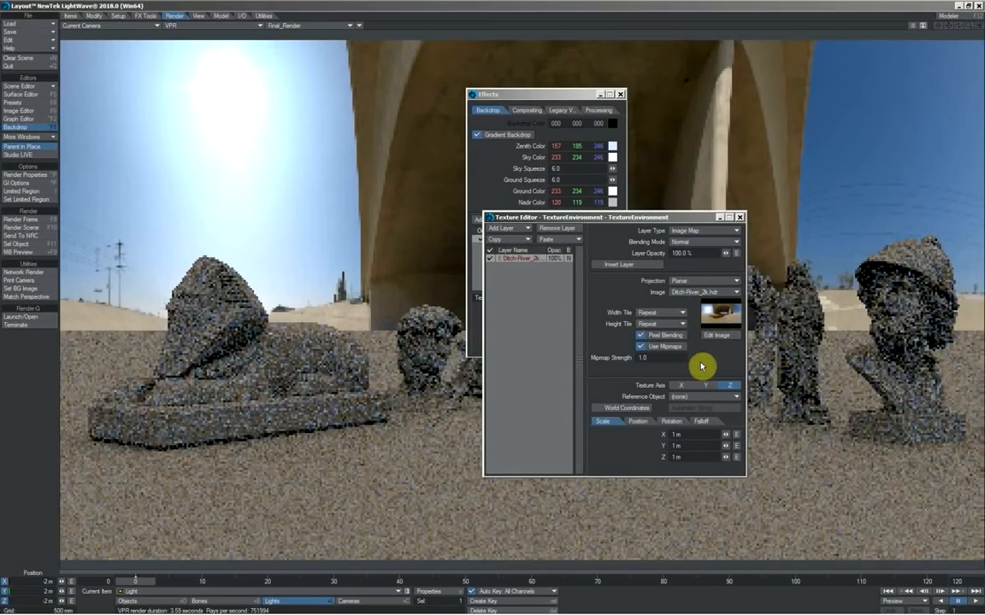
Step: Map the environment image with Spherical projection along the Y texture axis
click(640, 346)
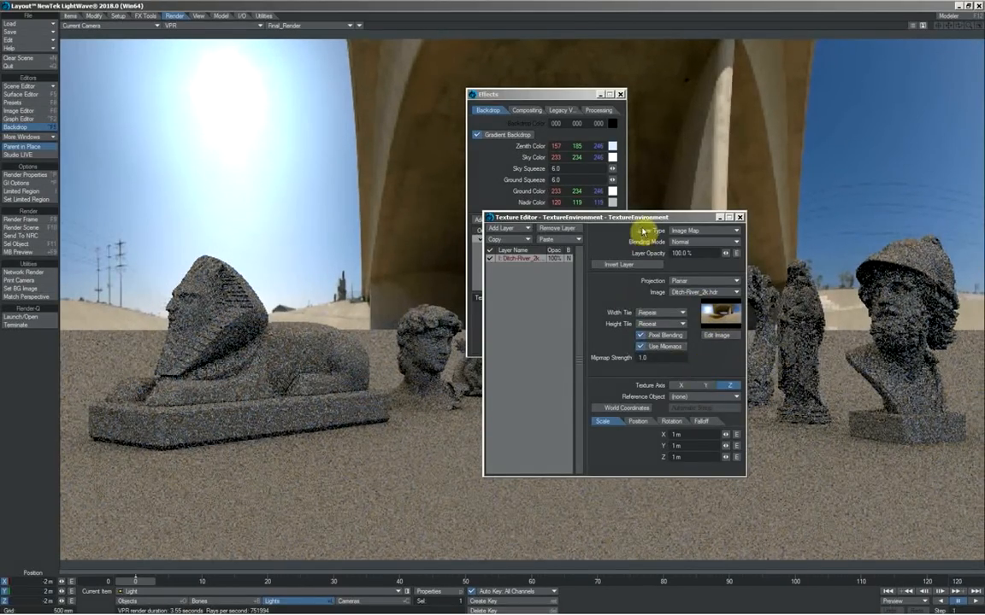
click(702, 386)
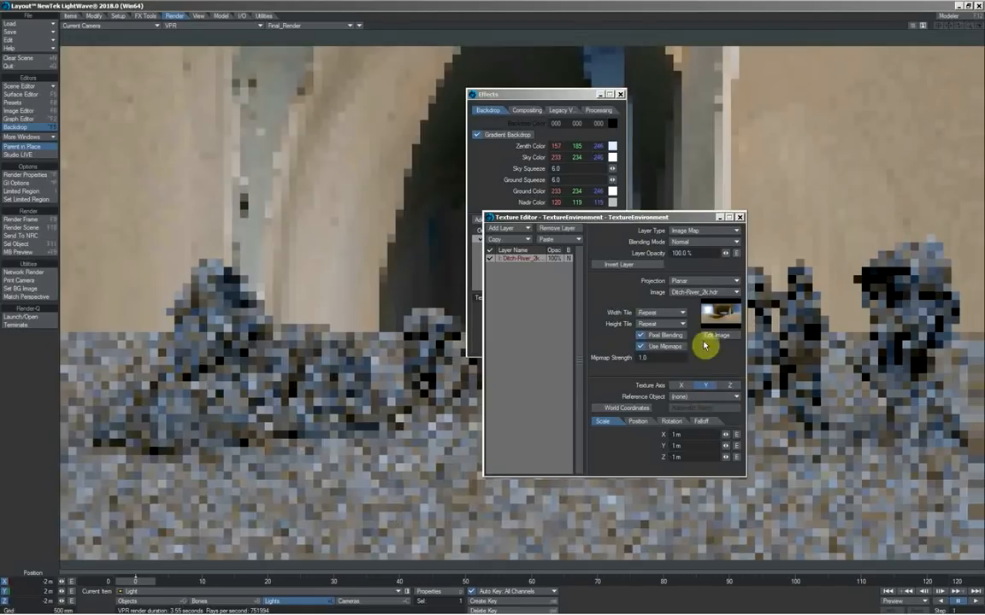
click(705, 283)
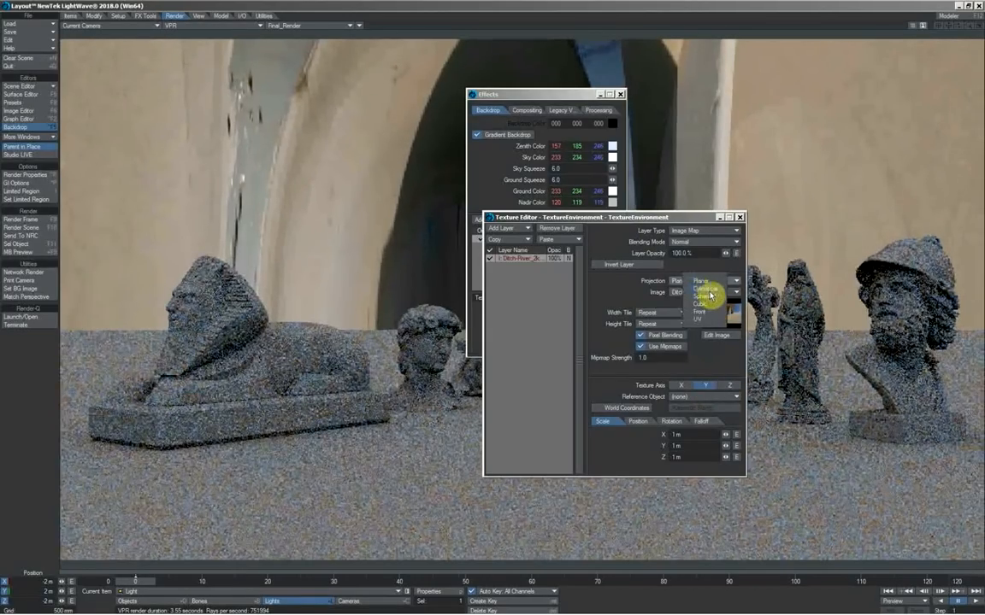
click(707, 295)
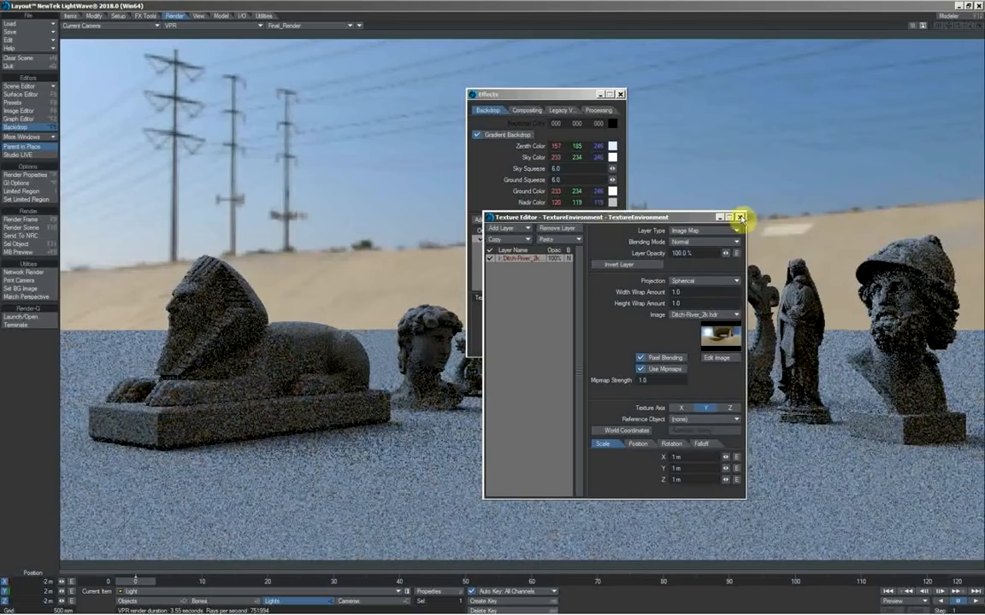
Step: Rotate the environment texture's heading to about 144.1°, and close the texture and backdrop settings
click(671, 444)
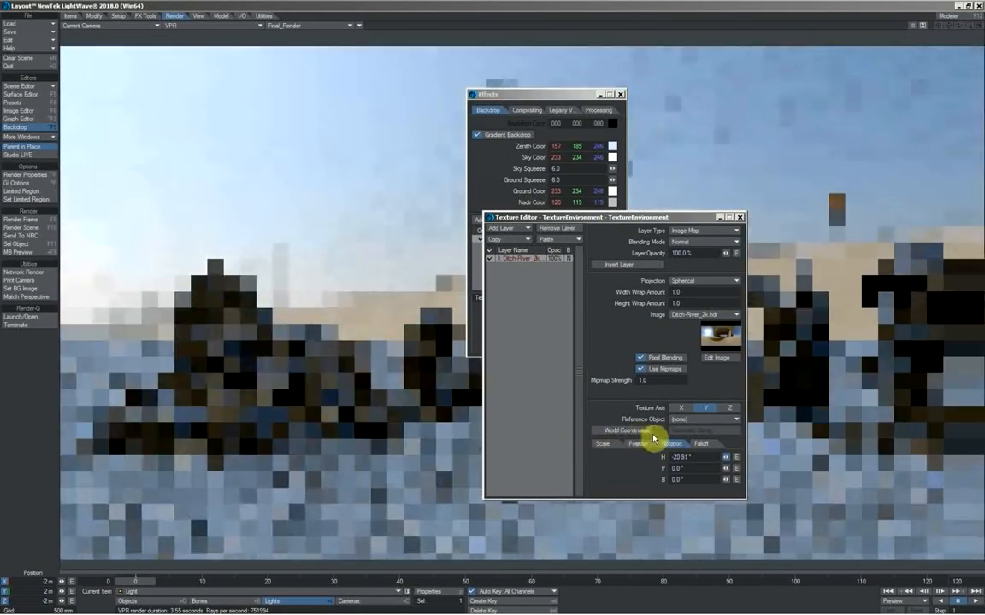
drag(726, 457, 846, 462)
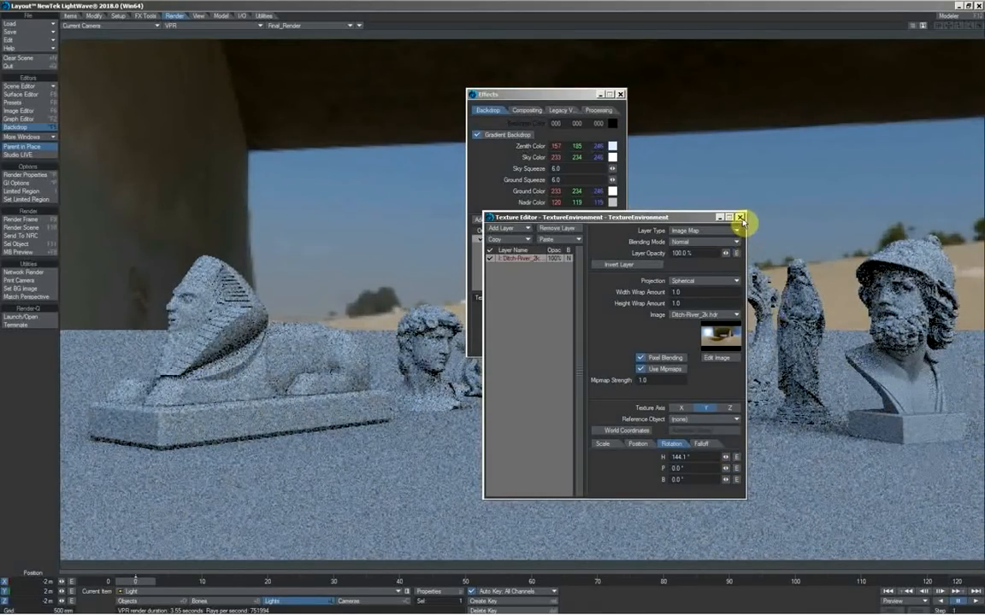
click(741, 218)
click(621, 94)
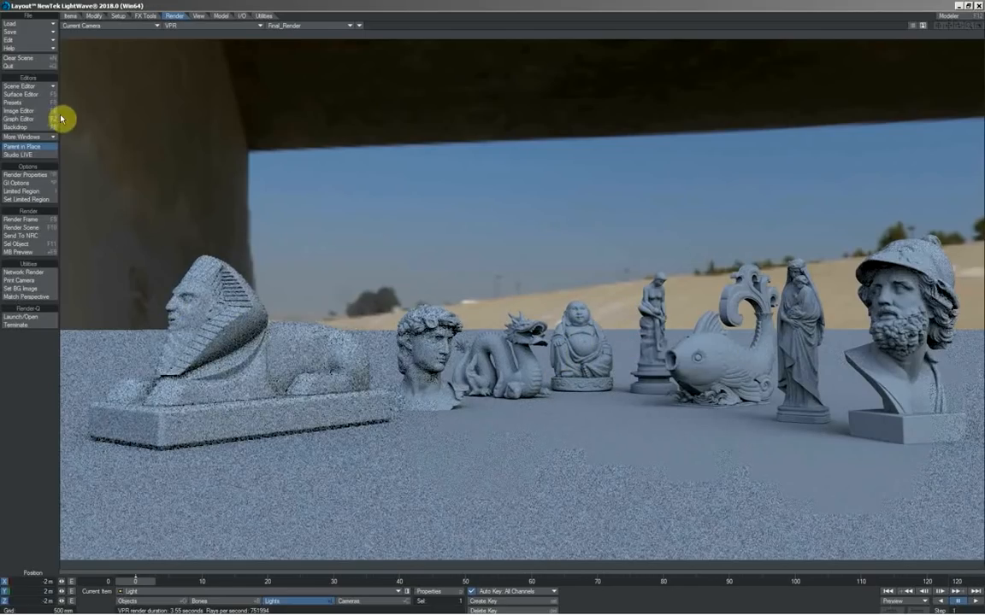
Step: Frame the Buddha statue in the Perspective view with the surface settings open beside it
click(39, 95)
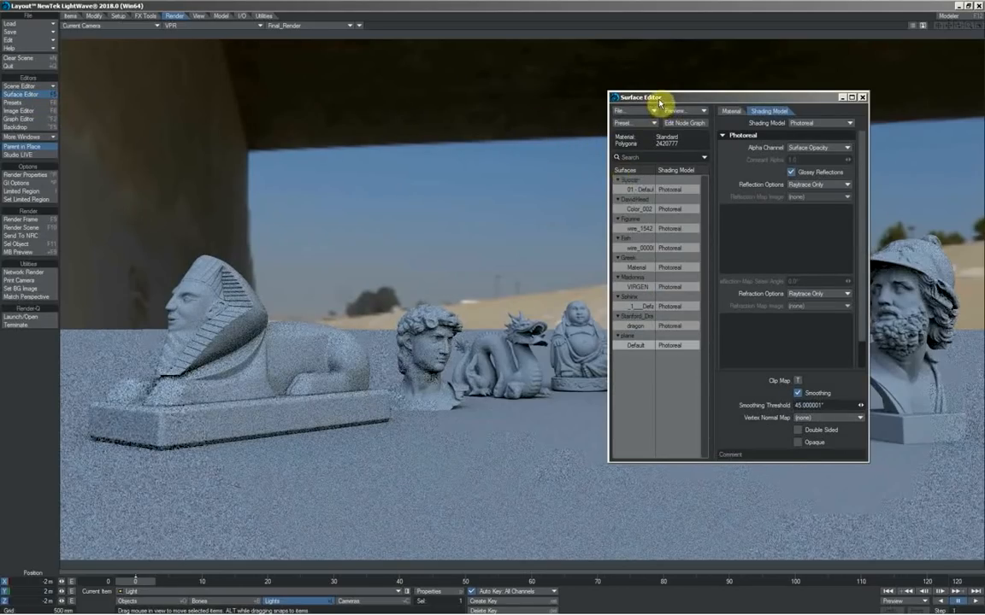
drag(654, 98, 279, 103)
click(587, 342)
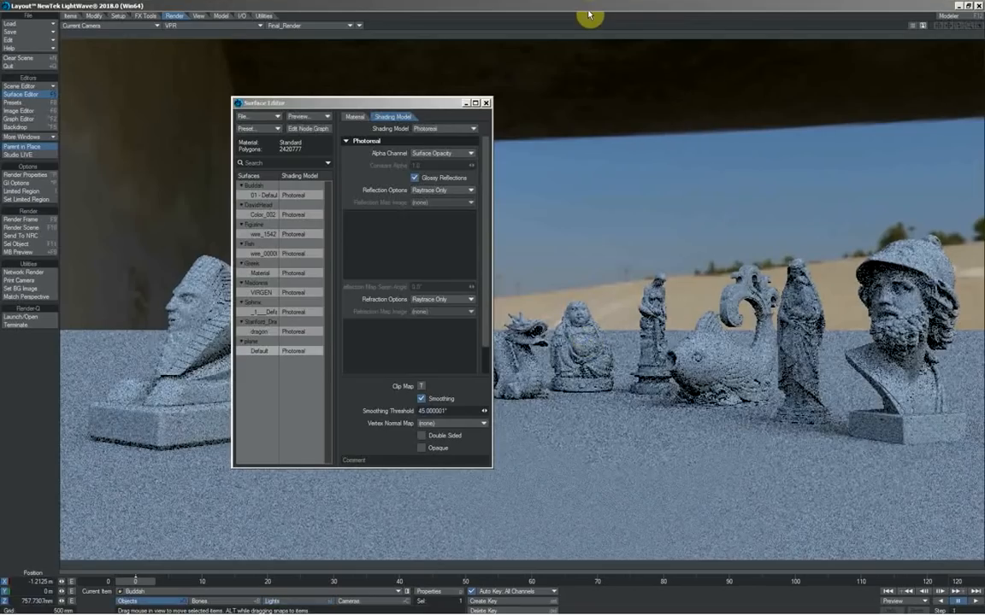
key(4)
key(shift+a)
drag(417, 102, 298, 108)
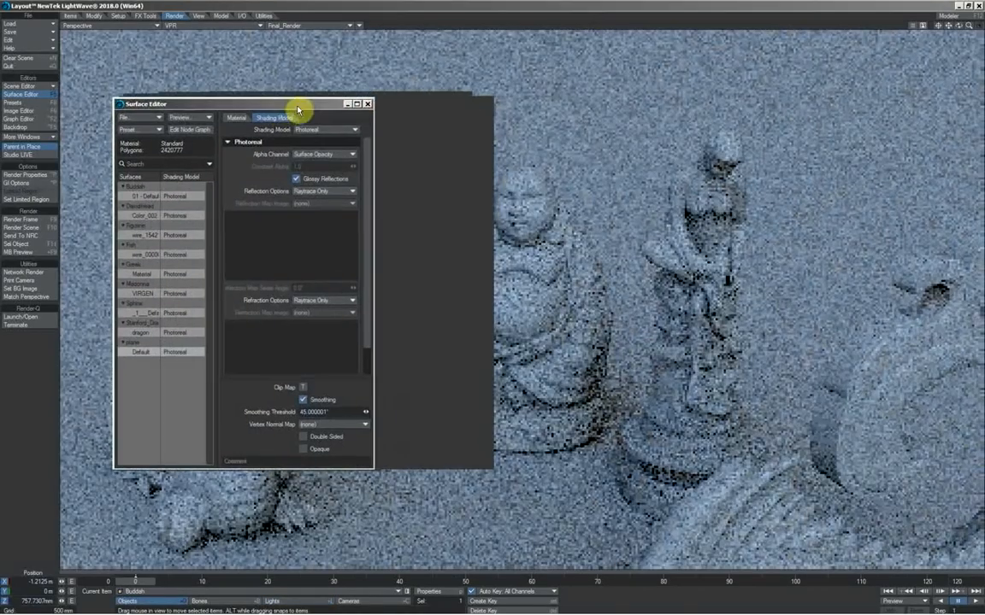
Step: Change the material of the Buddha's surface from Standard to Delta
click(139, 196)
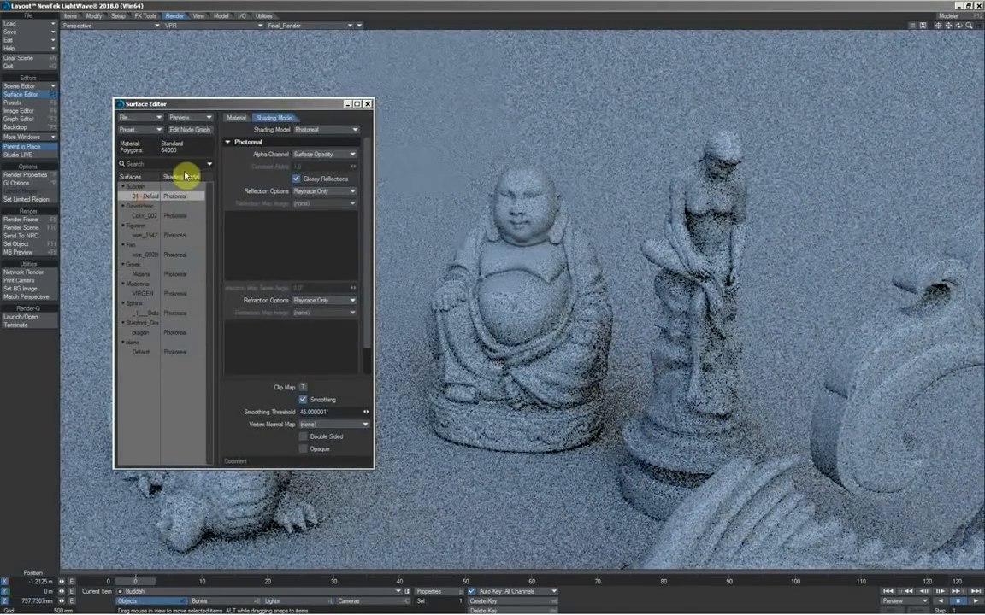
click(237, 119)
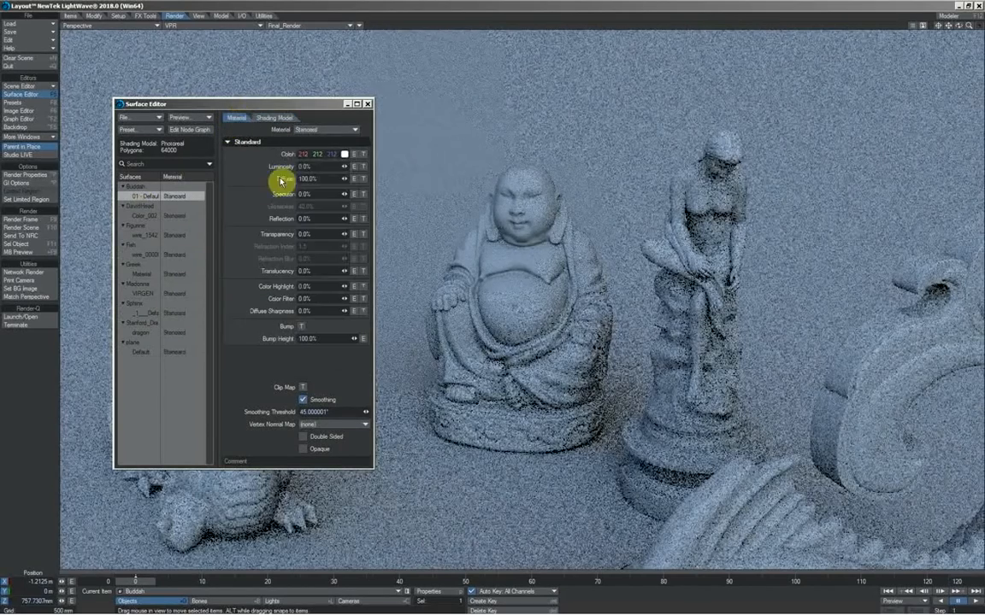
click(329, 131)
click(323, 79)
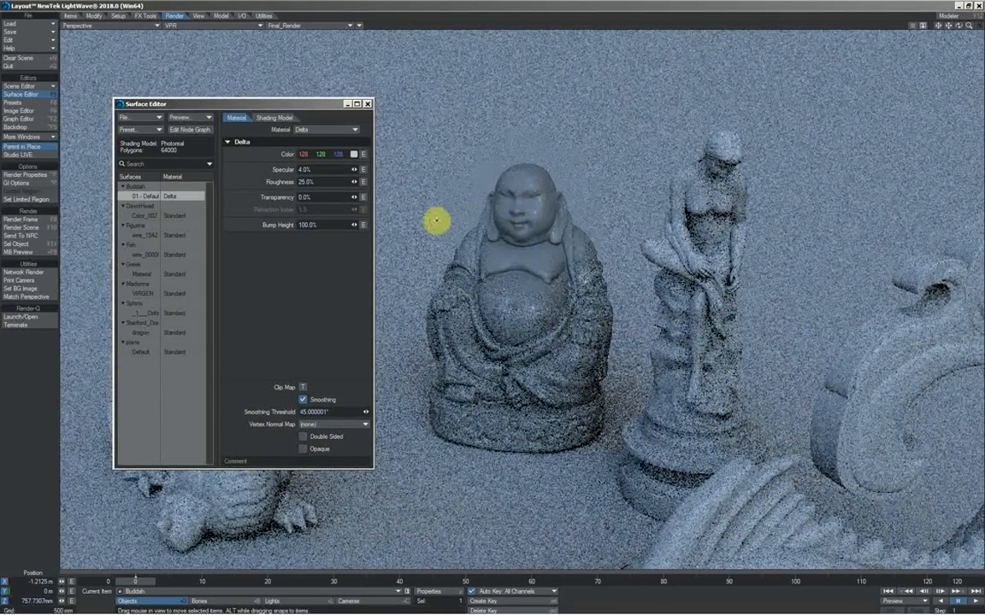
Step: Colour the Buddha's Delta material dark green, with RGB values 0, 64, 16
click(354, 154)
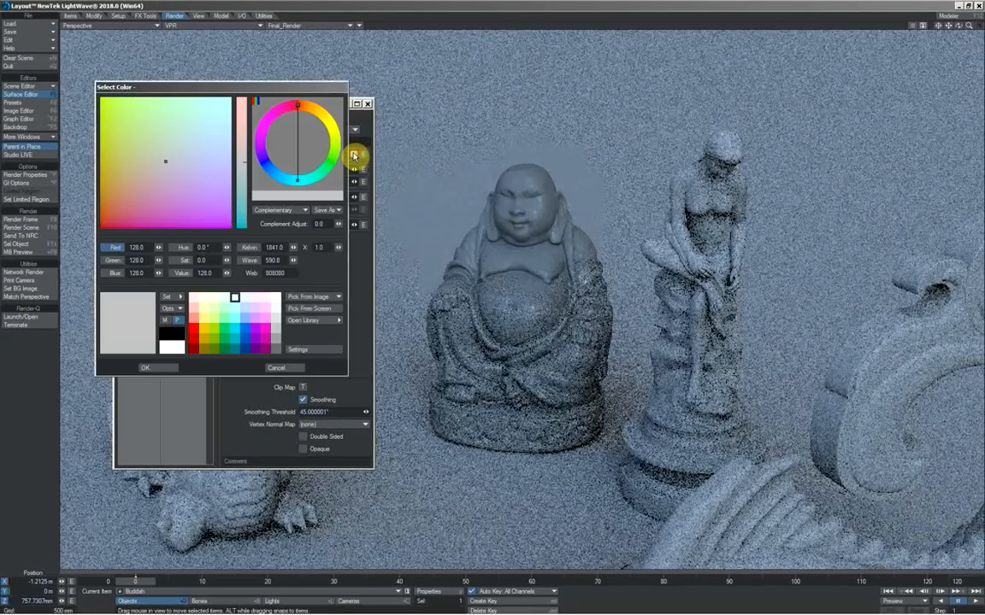
click(224, 349)
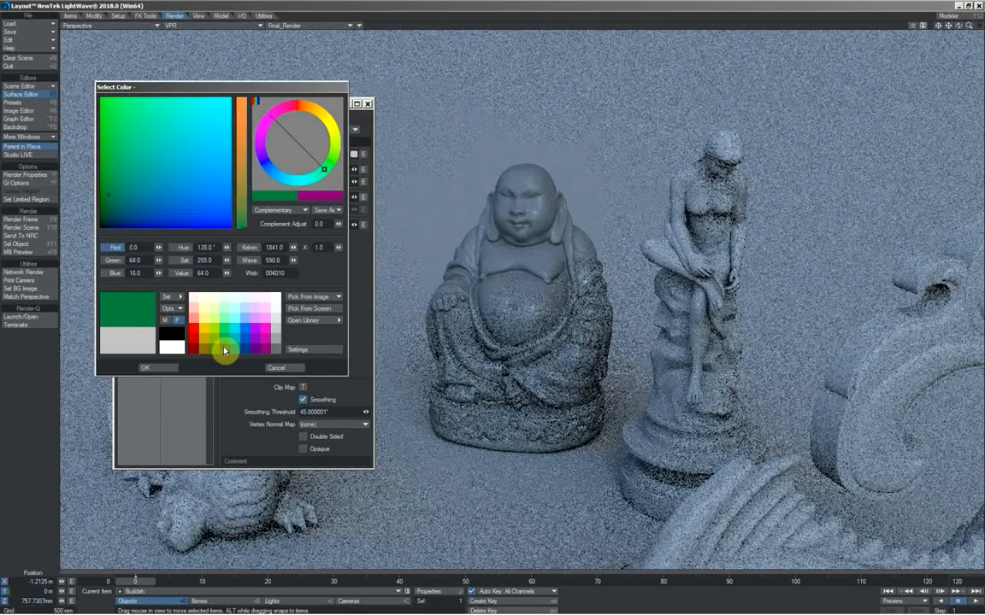
click(160, 367)
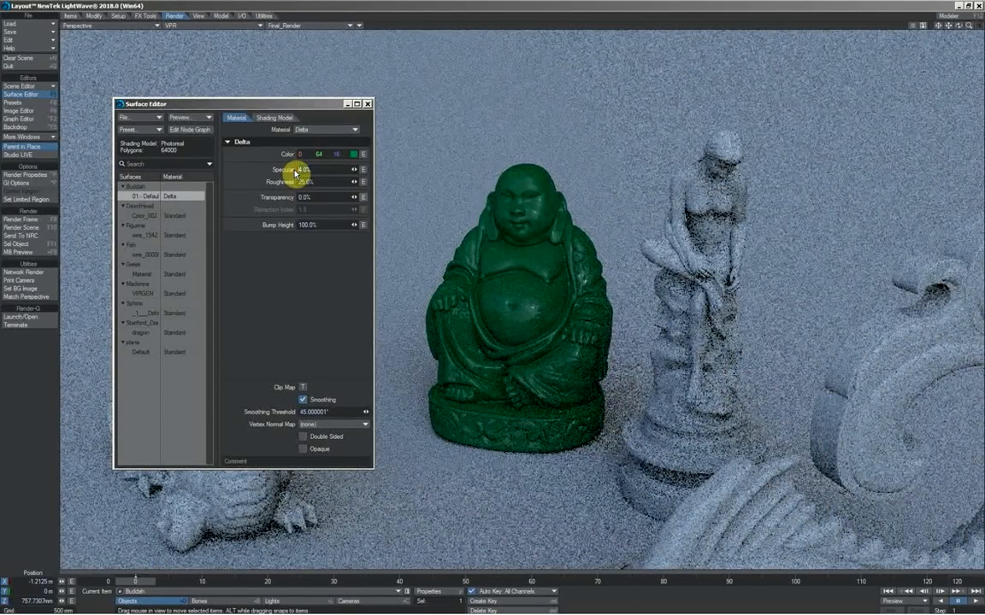
Step: Set the specular of the Buddha's Delta material to 16%
click(296, 170)
text(16)
key(Tab)
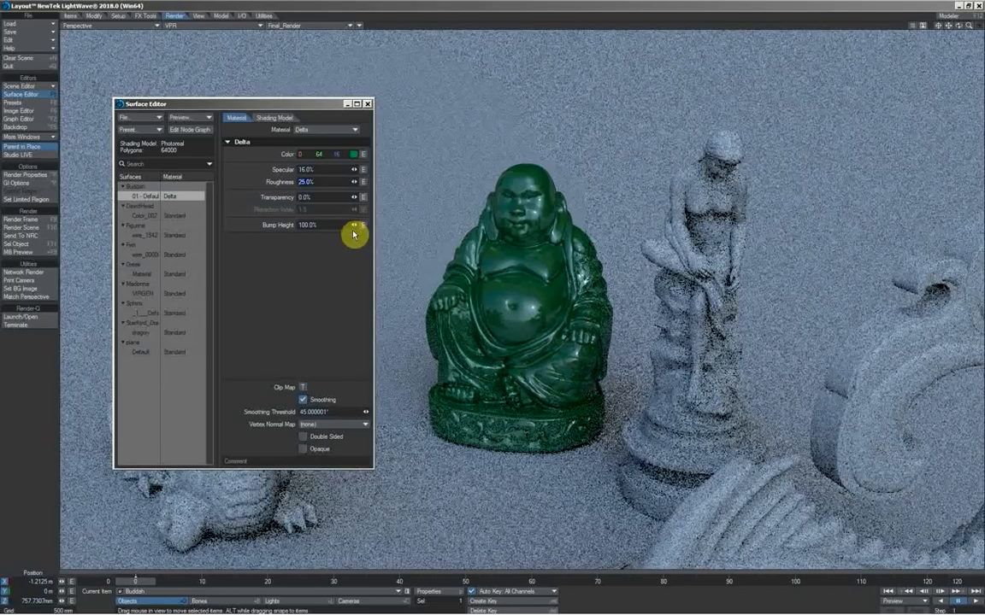
Step: Try 60% roughness and 30% transparency on the Buddha's Delta material, and return the transparency to 0%
click(325, 181)
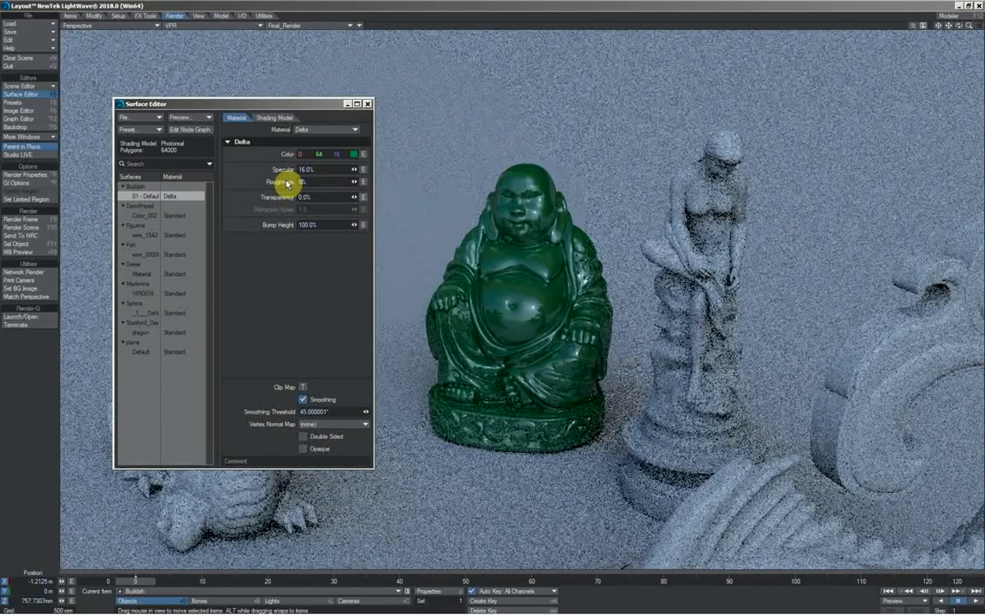
key(Tab)
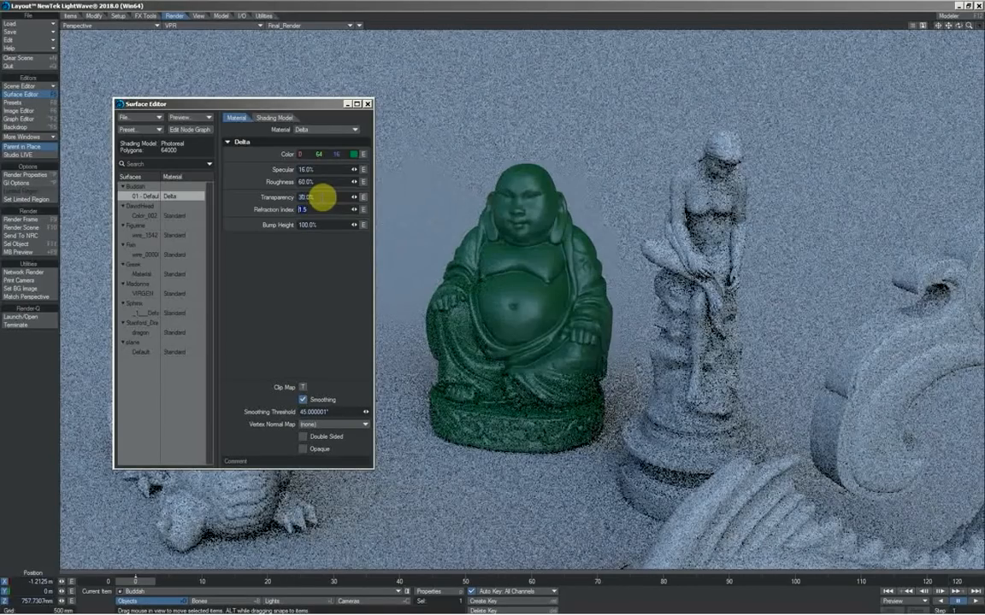
key(Return)
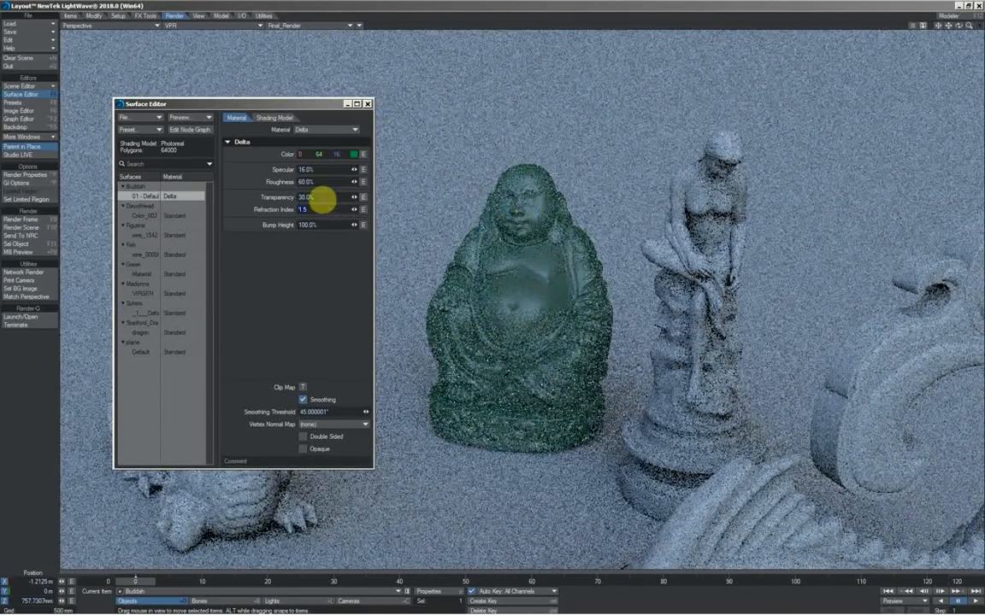
drag(321, 197, 282, 194)
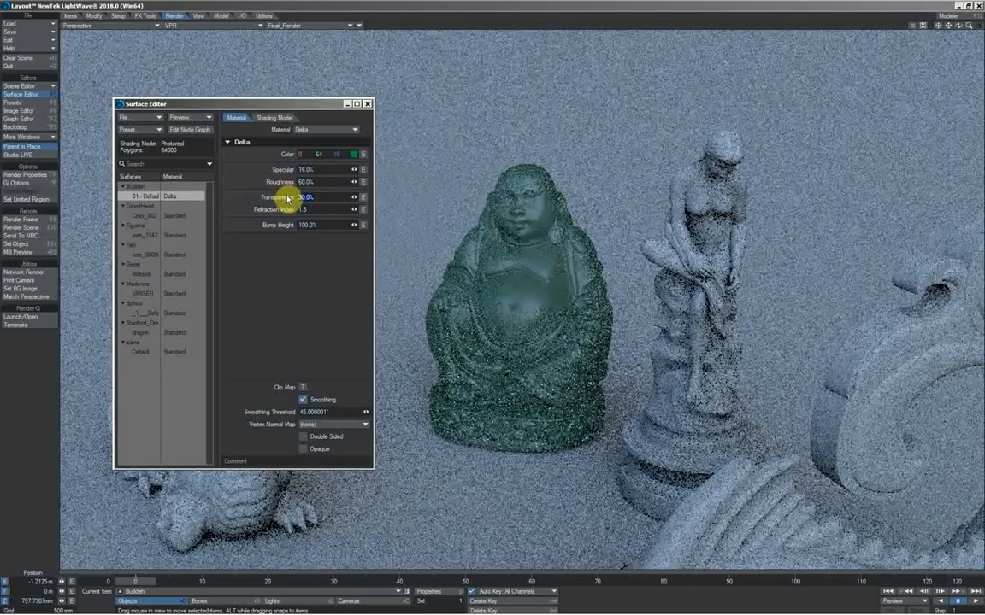
text(0)
key(Return)
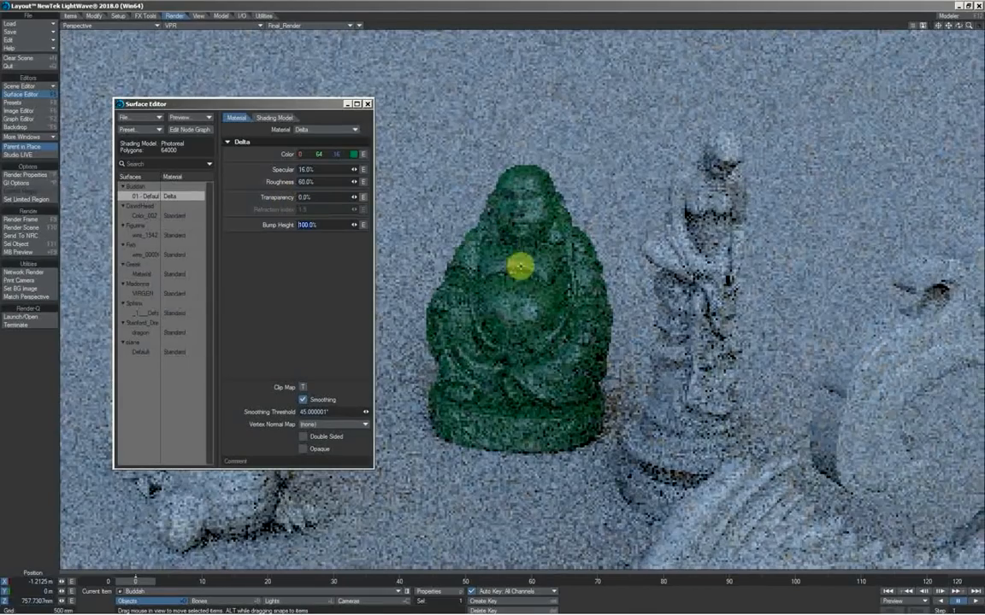
Step: Set the roughness of the Buddha's Delta material to 35%
drag(319, 181, 291, 182)
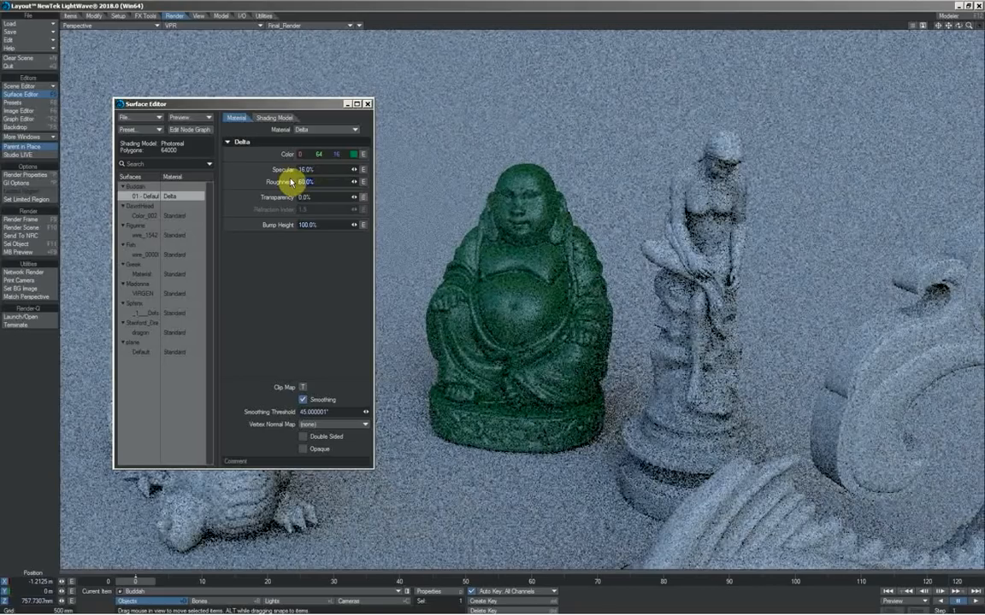
text(35)
key(Tab)
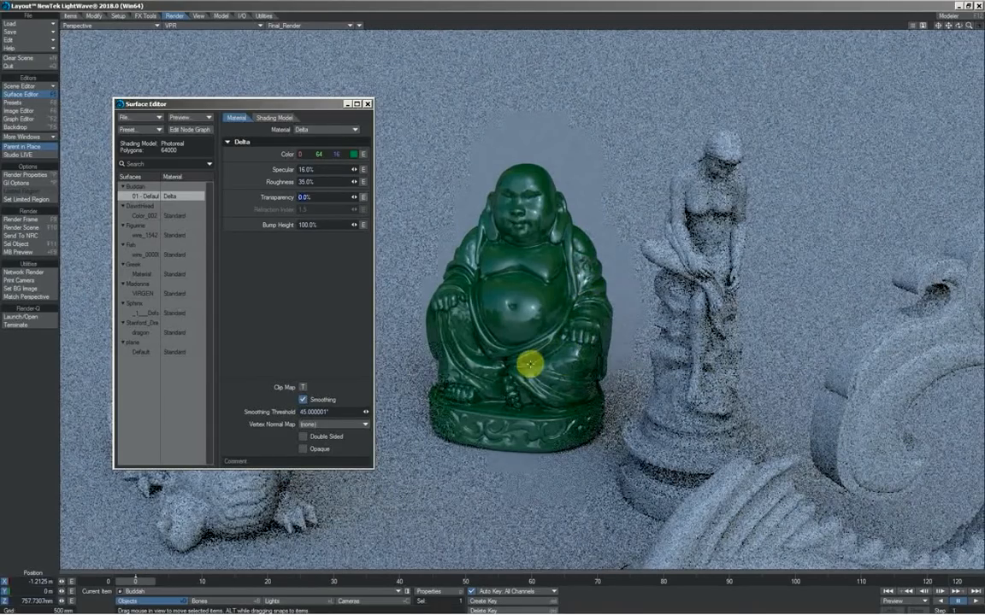
Step: Frame the seated figurine in the Perspective view and change its surface's material from Standard to Skin
click(653, 326)
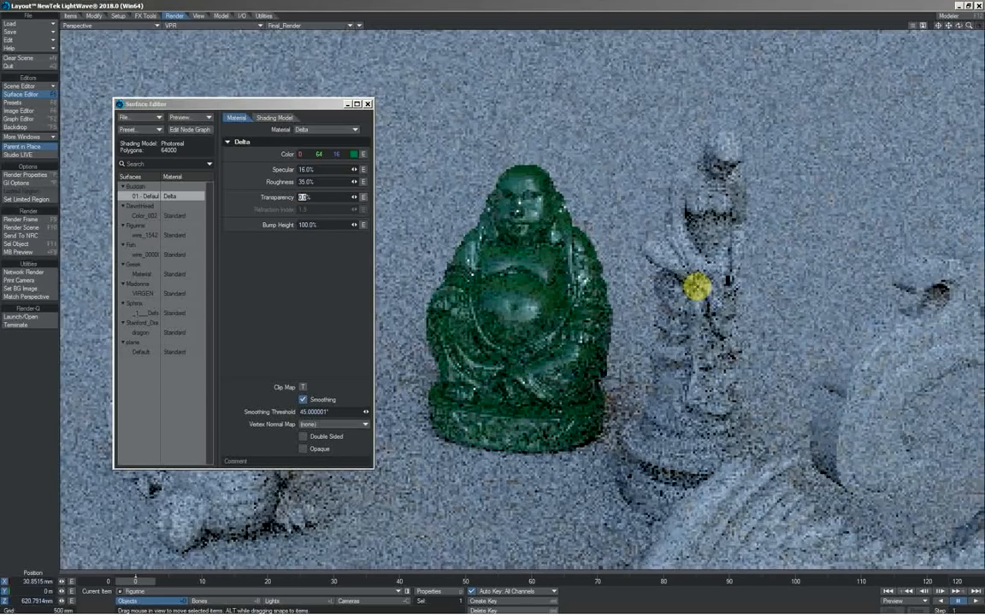
key(shift+a)
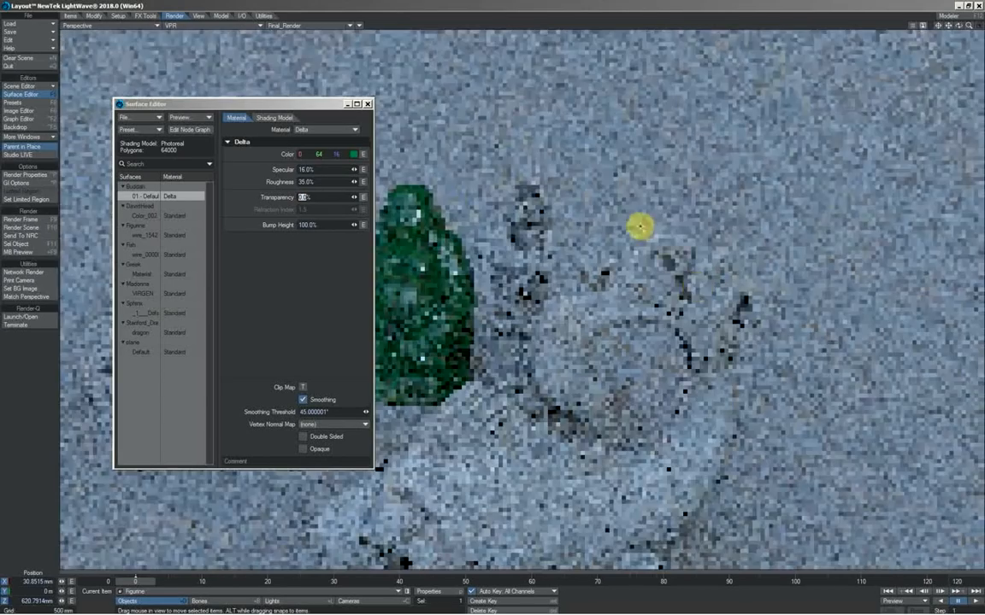
drag(958, 27, 965, 36)
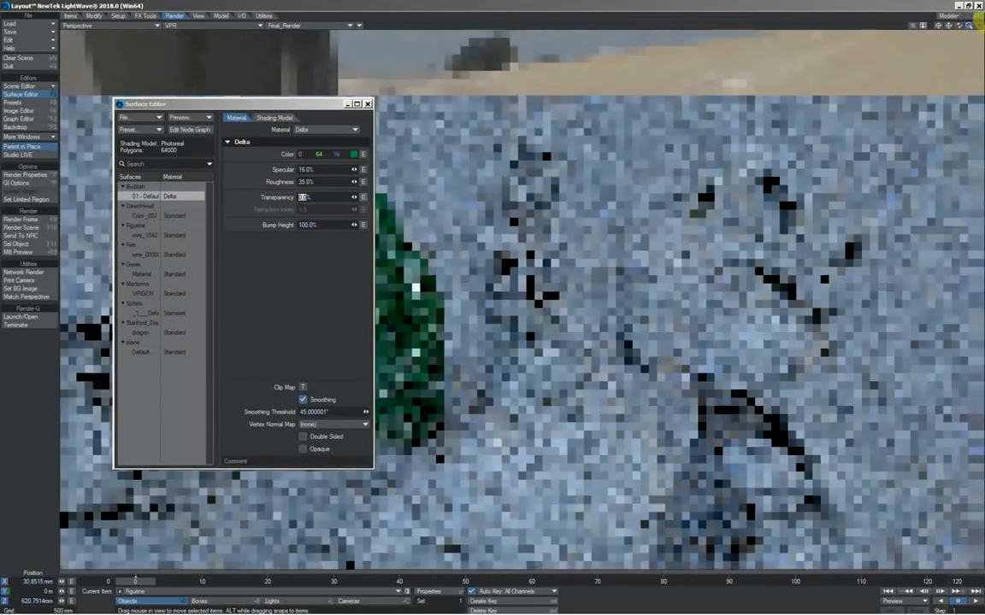
click(144, 235)
click(325, 129)
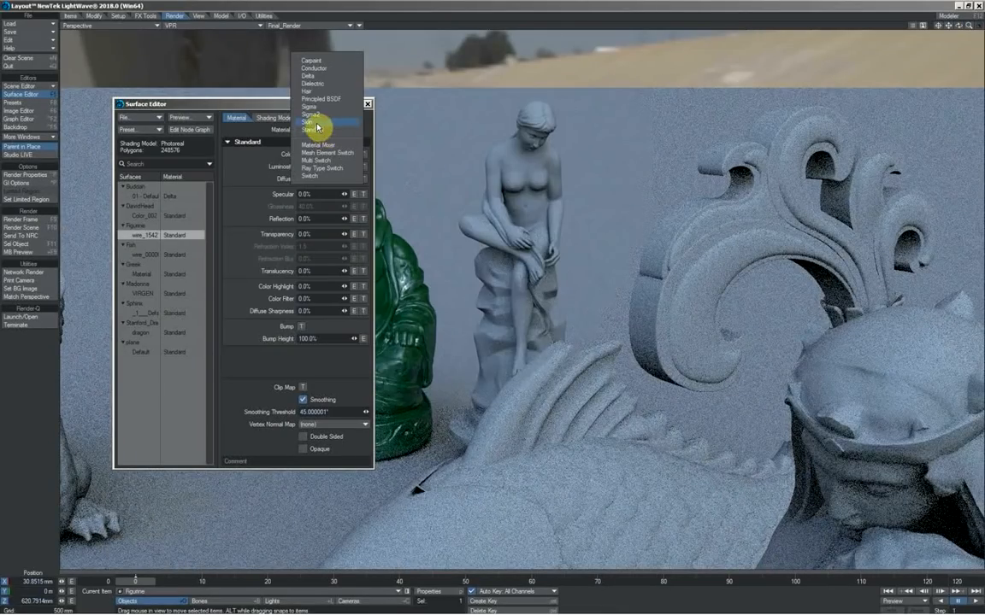
click(319, 123)
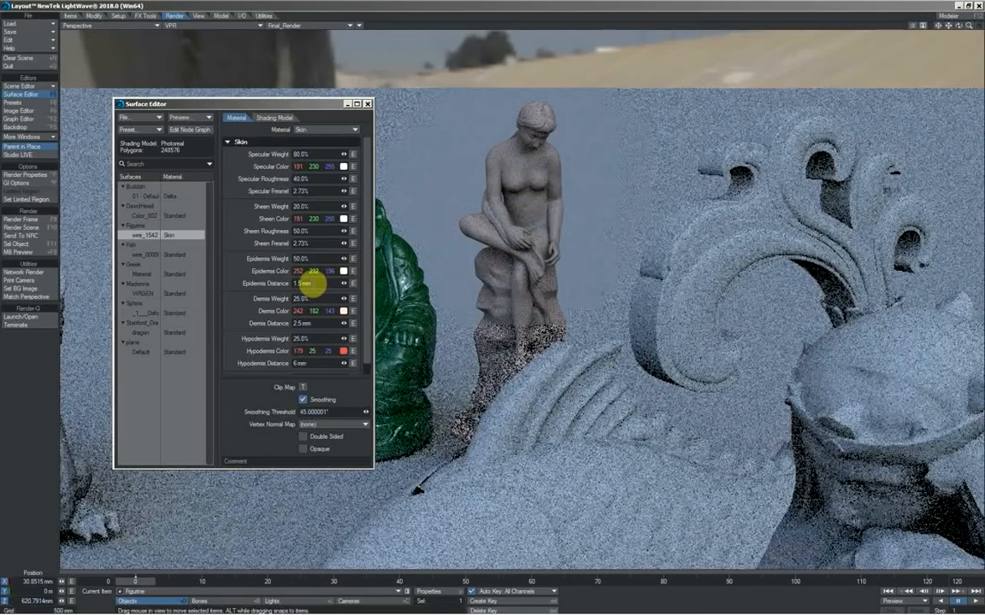
Step: Set the figurine's Skin layer weights to 0% for dermis, 0% for hypodermis and 100% for epidermis
click(314, 298)
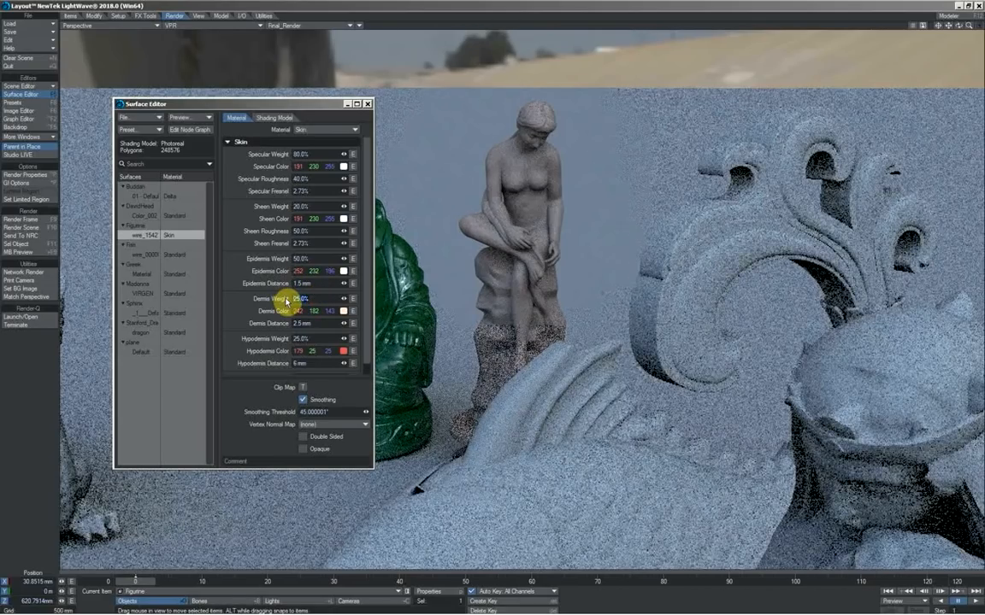
key(Tab)
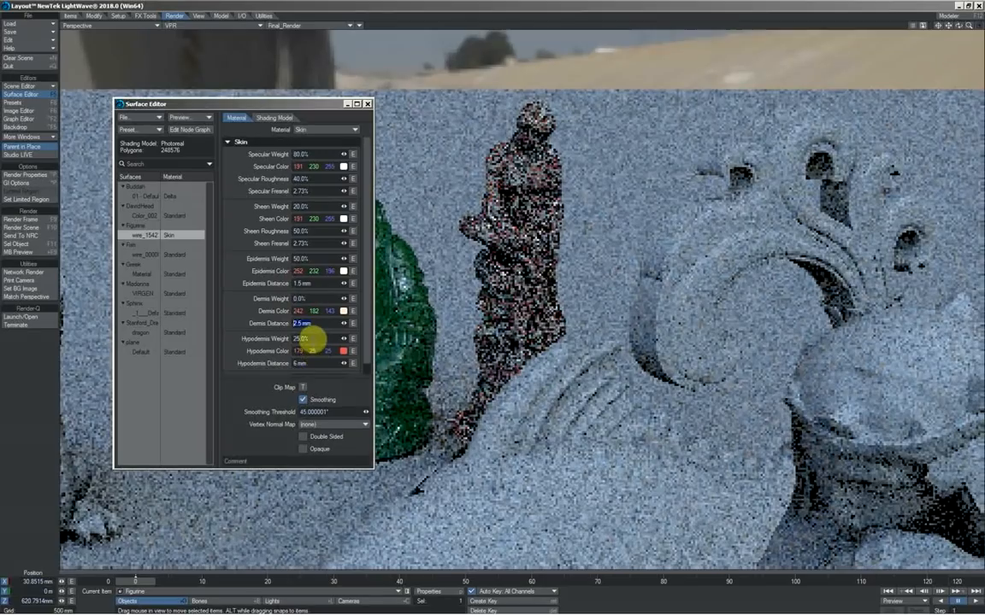
drag(312, 338, 290, 339)
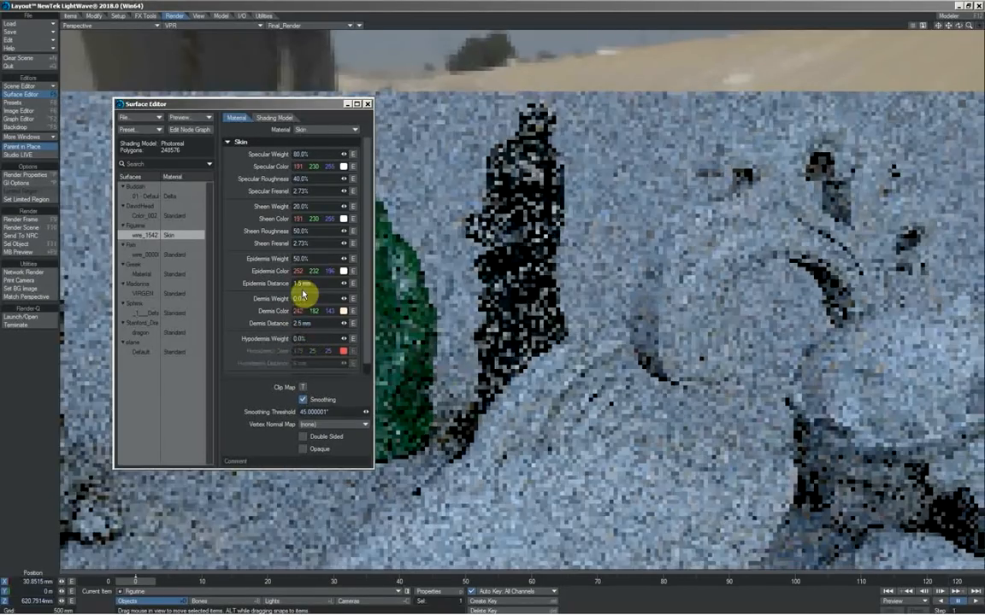
drag(309, 258, 280, 258)
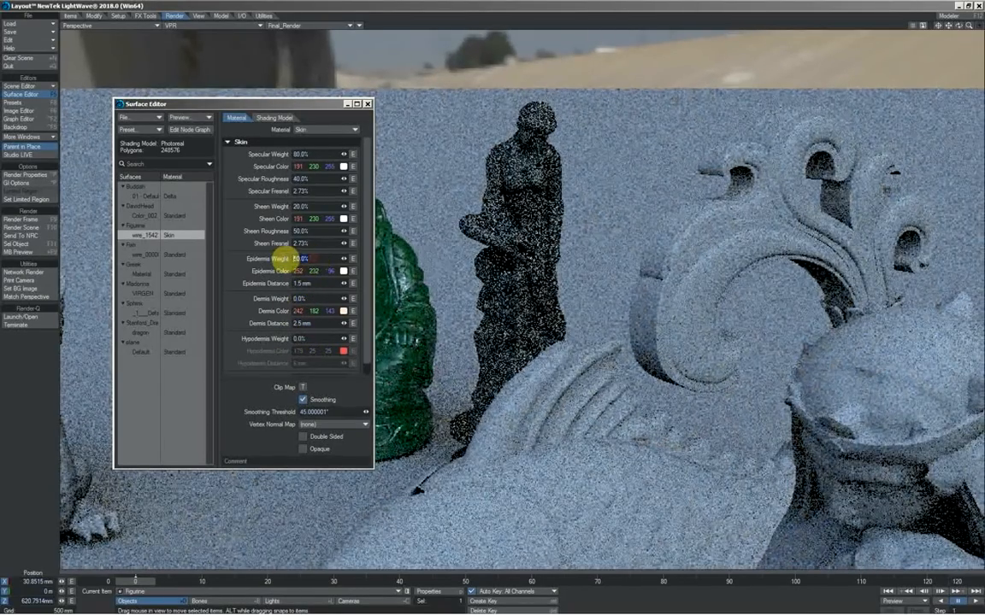
key(Return)
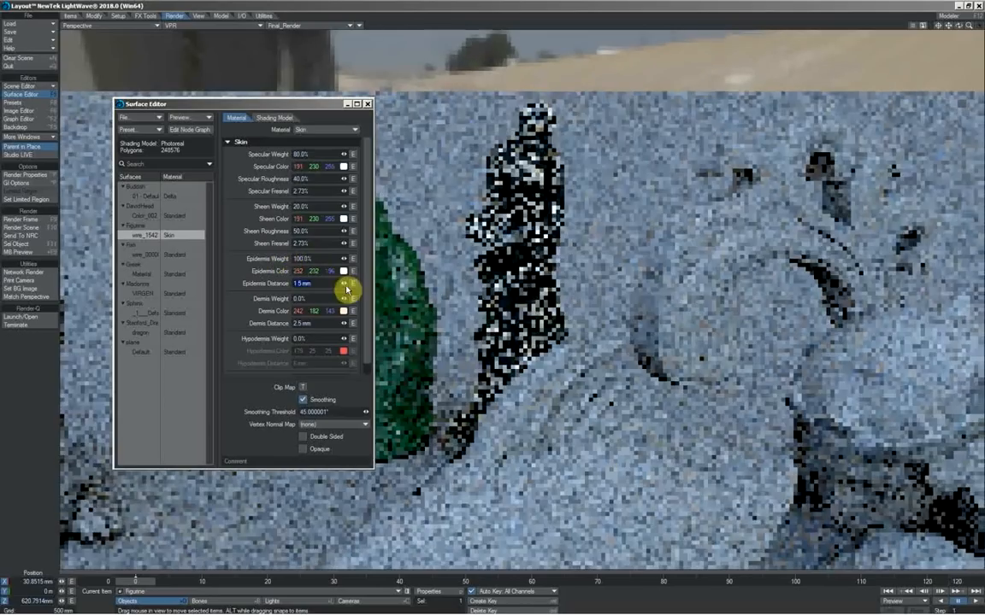
Step: Set the epidermis distance of the figurine's Skin material to 25 mm
click(323, 283)
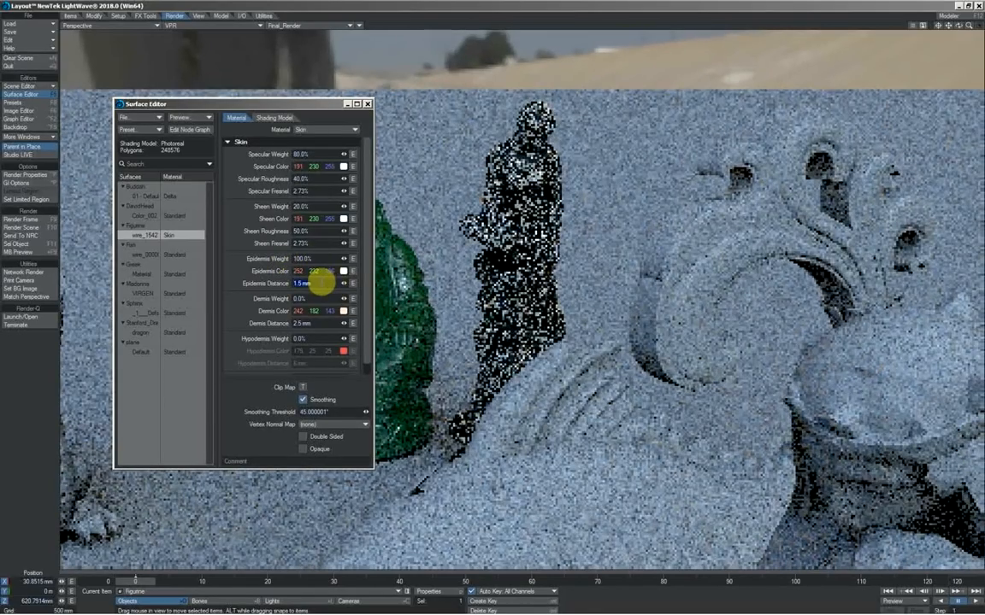
text(25mm)
key(Return)
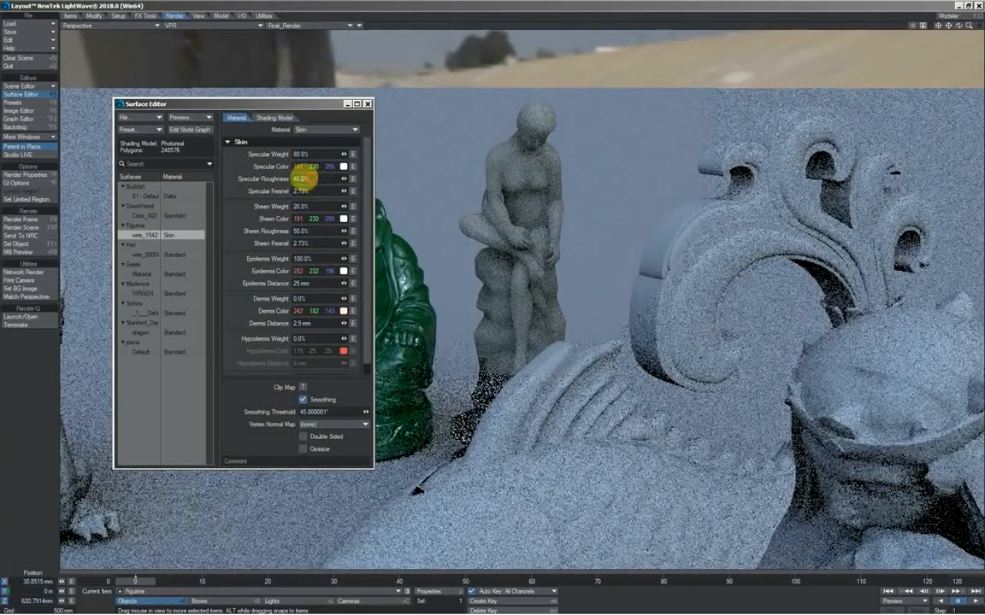
Step: Set both the specular roughness and the sheen roughness of the figurine's Skin material to 10%
key(Tab)
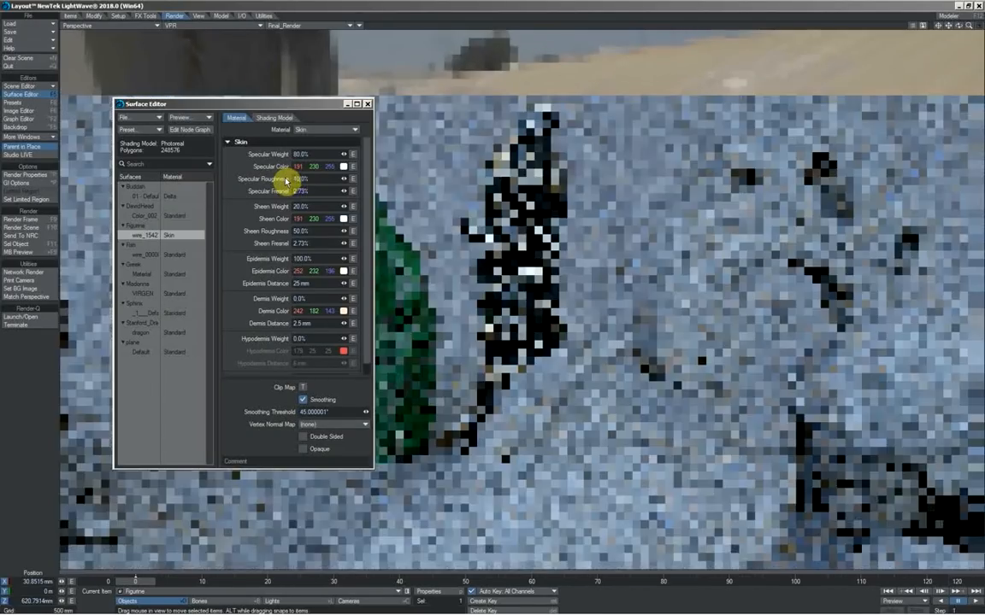
double_click(315, 229)
text(10)
key(Tab)
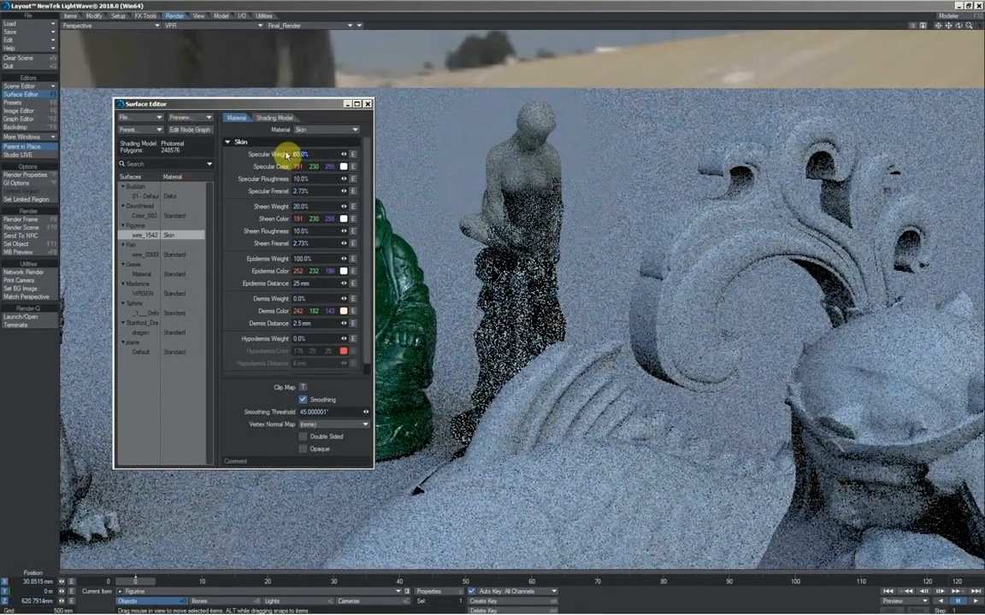
Step: Set the figurine's Skin specular weight to 30% and its sheen weight to 0%
text(30)
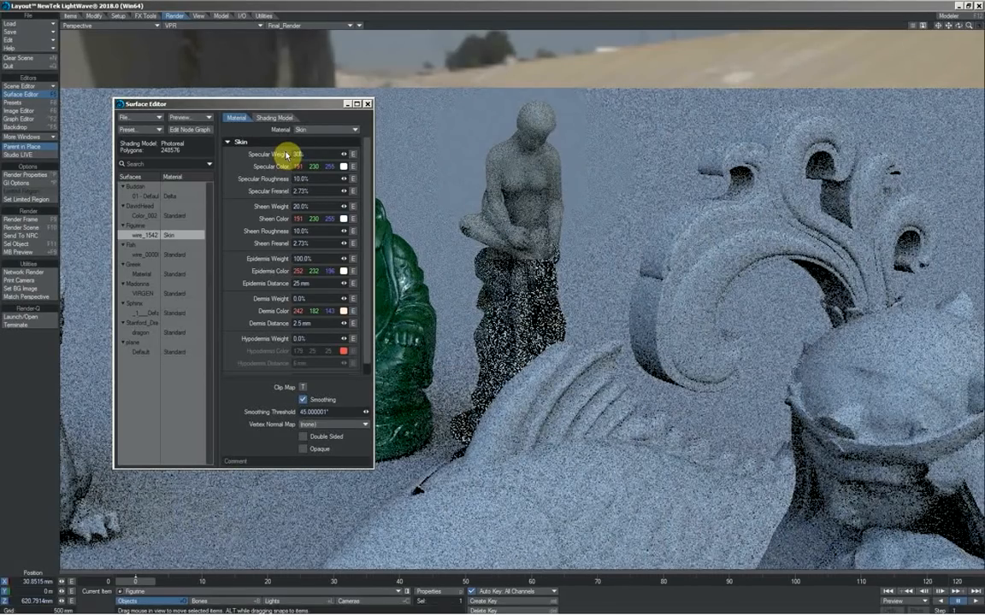
click(303, 206)
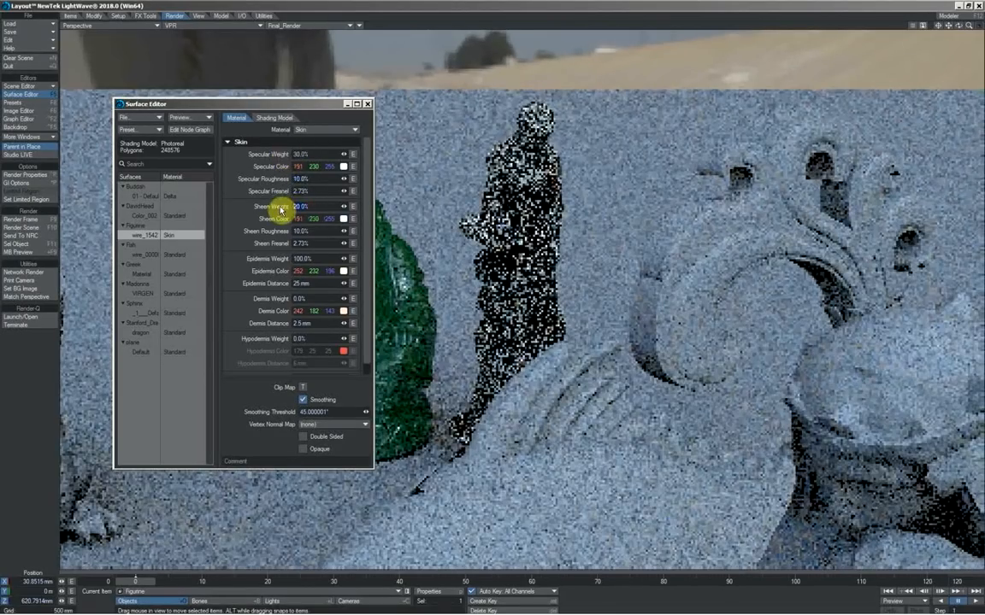
text(0)
key(Return)
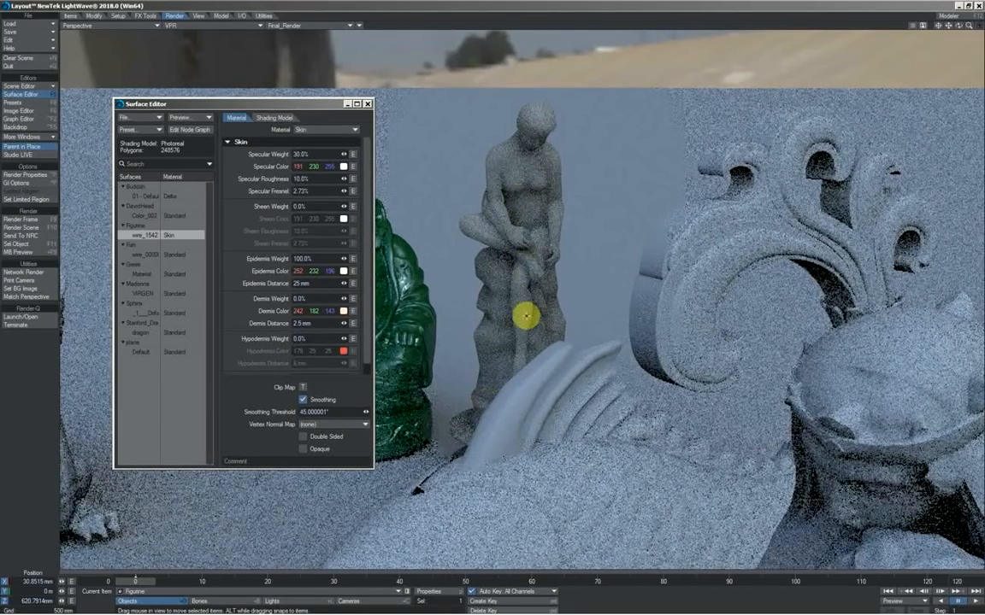
Step: Frame the fish statue in the Perspective view and change its surface's material to Carpaint
click(588, 471)
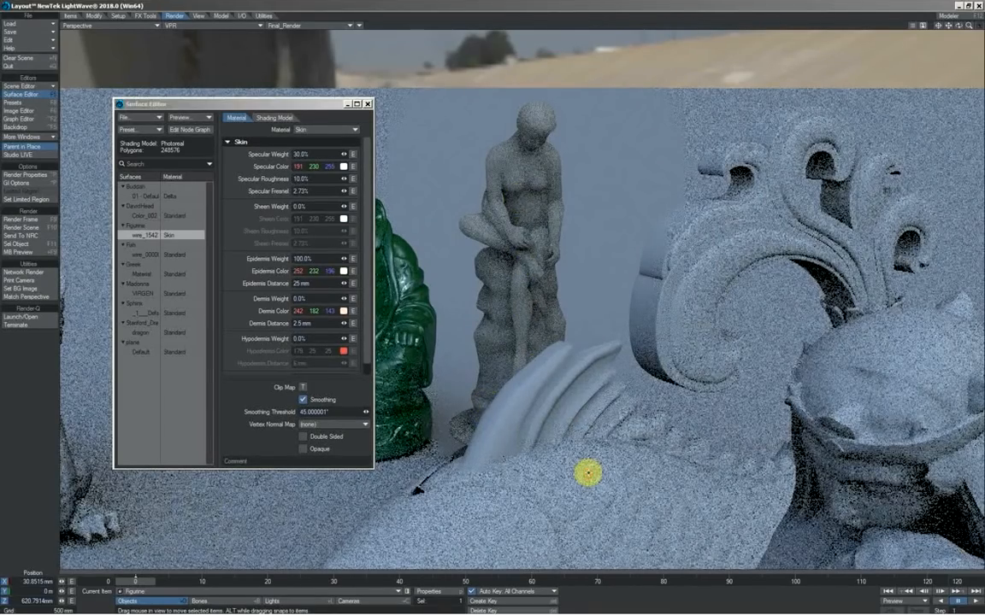
click(588, 472)
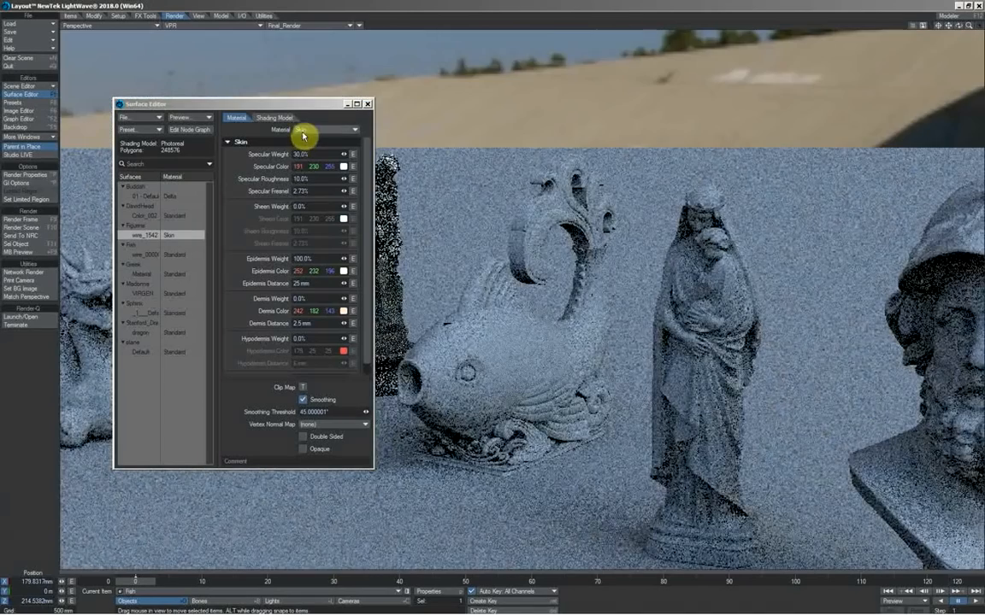
click(303, 130)
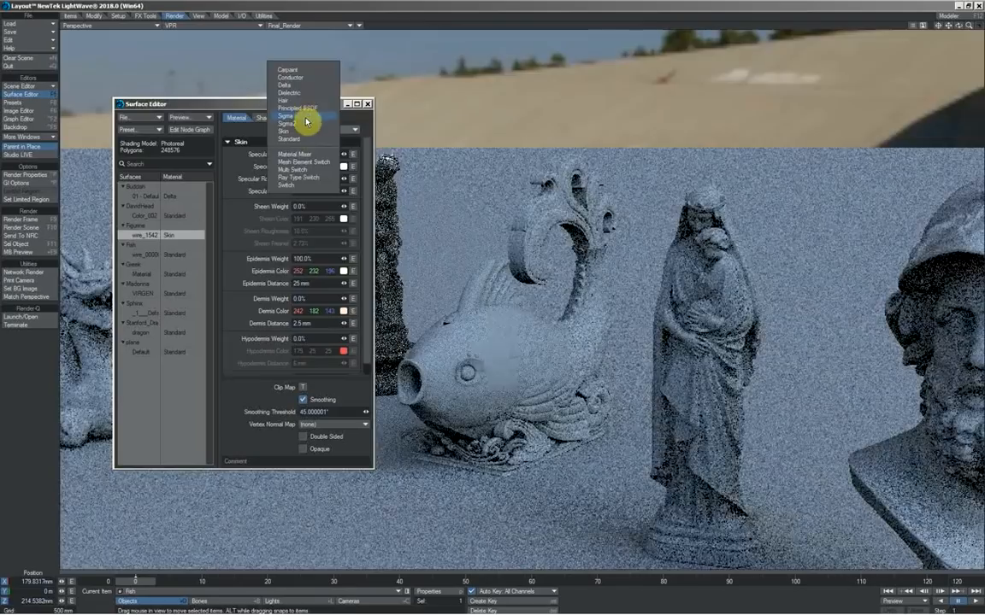
click(288, 69)
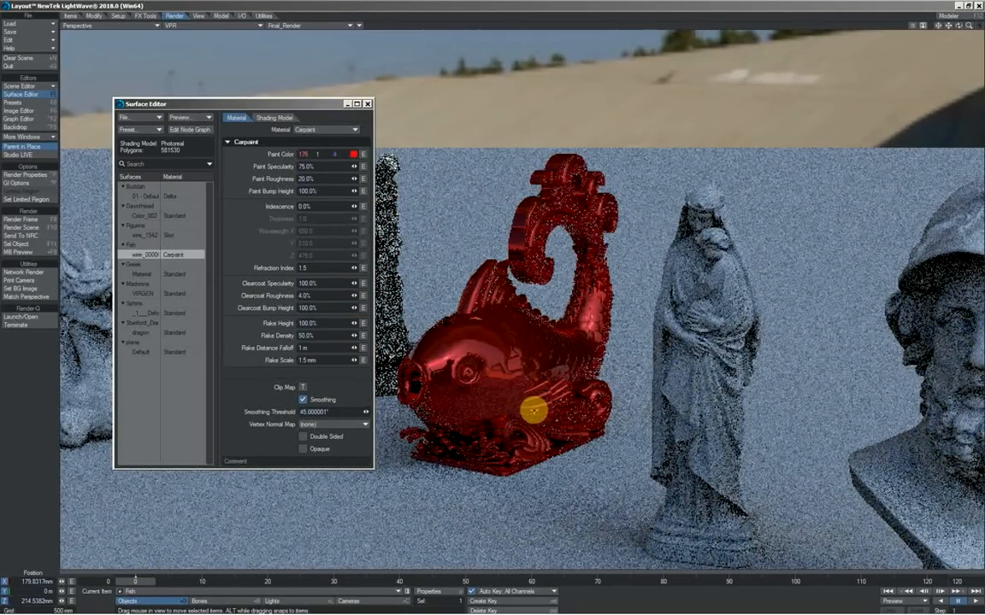
Step: Set the fish's Carpaint flake scale to 20 mm, flake density to 100% and iridescence to 50%
click(292, 362)
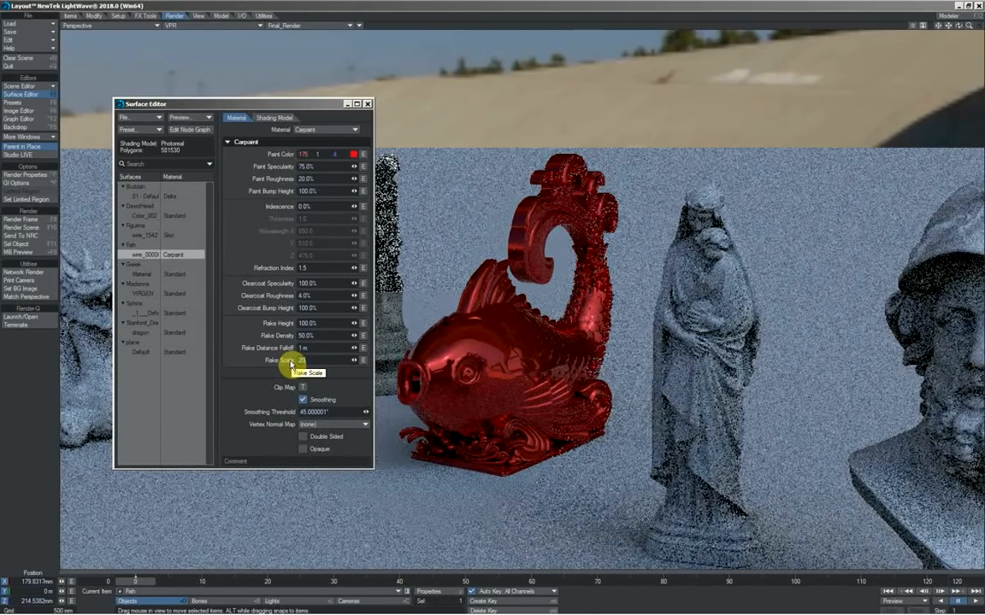
key(Return)
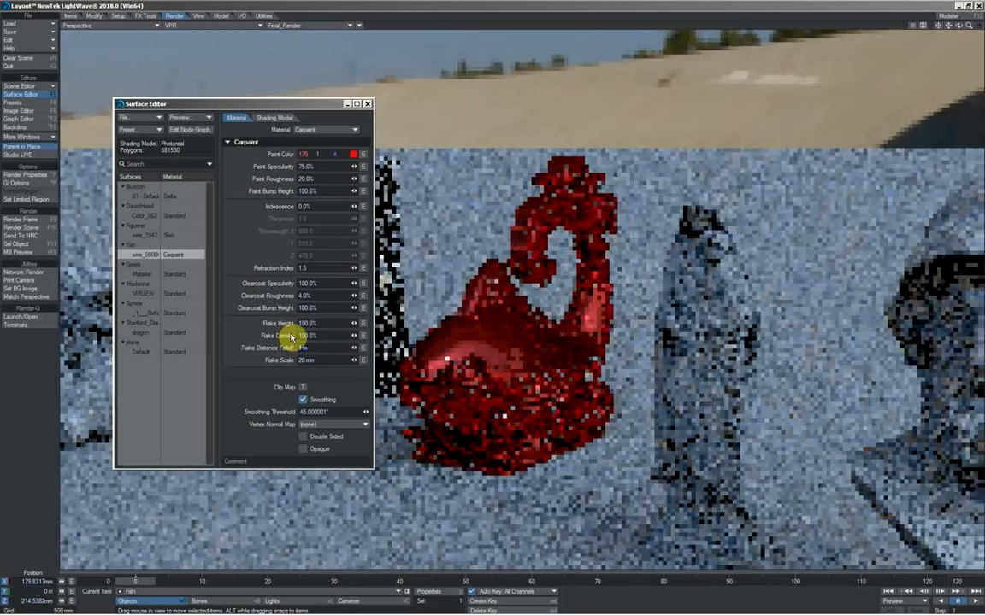
click(291, 205)
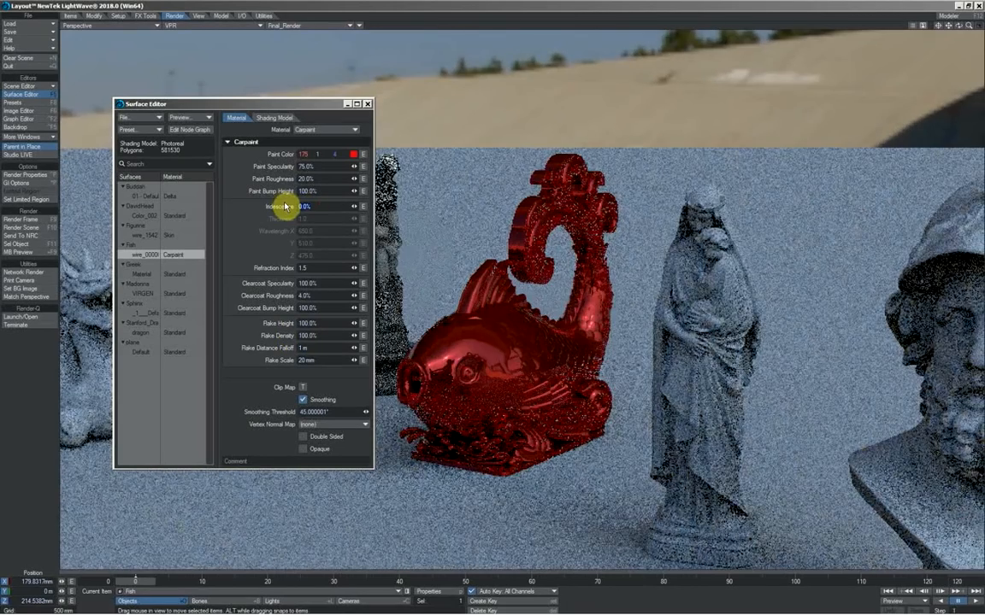
text(5)
key(Return)
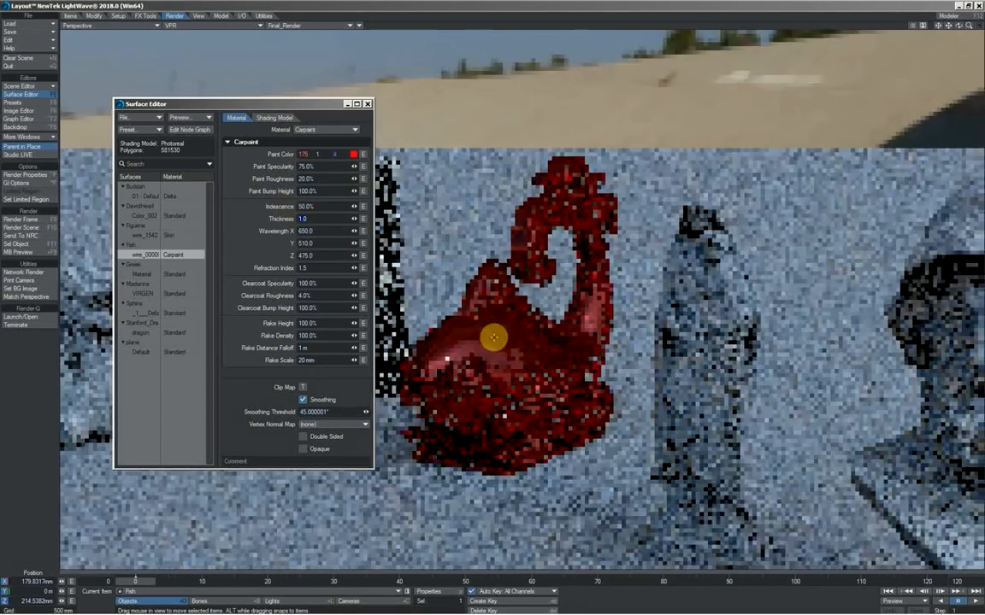
Step: Change the paint color of the fish's Carpaint material to magenta, with RGB values 175, 1, 103
click(353, 154)
drag(284, 109, 275, 111)
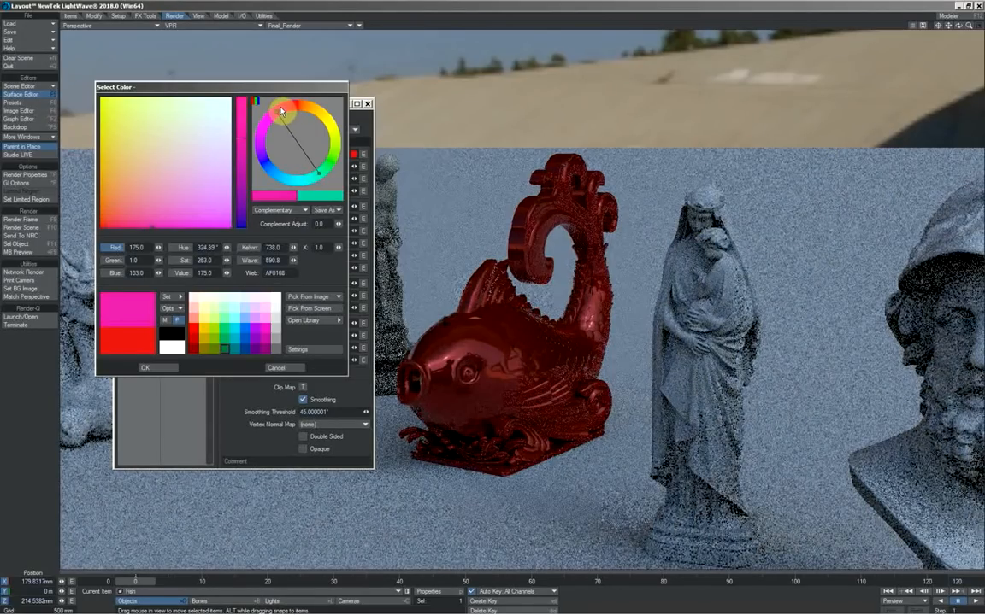
click(174, 368)
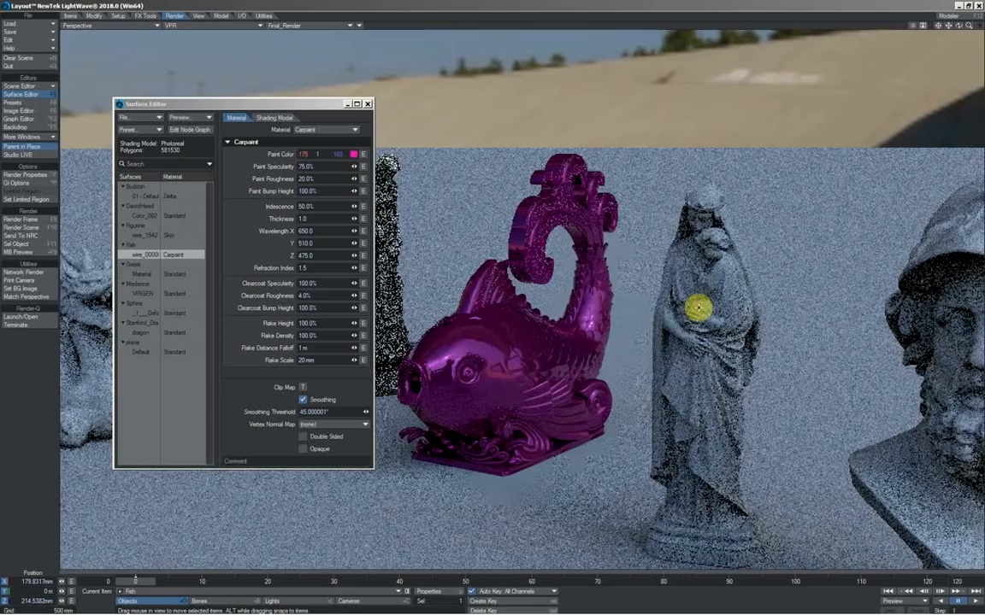
Step: Frame the Madonna statue in the Perspective view and change its VIRGEN surface's material to Principled BSDF
click(698, 307)
mouse_move(968, 26)
mouse_down()
mouse_move(981, 20)
mouse_move(969, 30)
mouse_up()
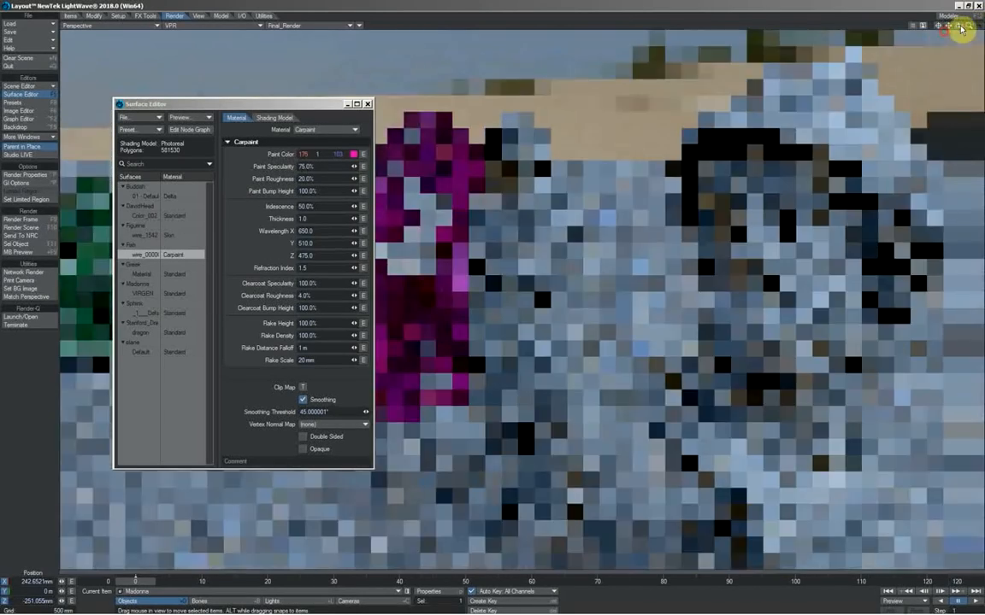
click(143, 293)
click(325, 129)
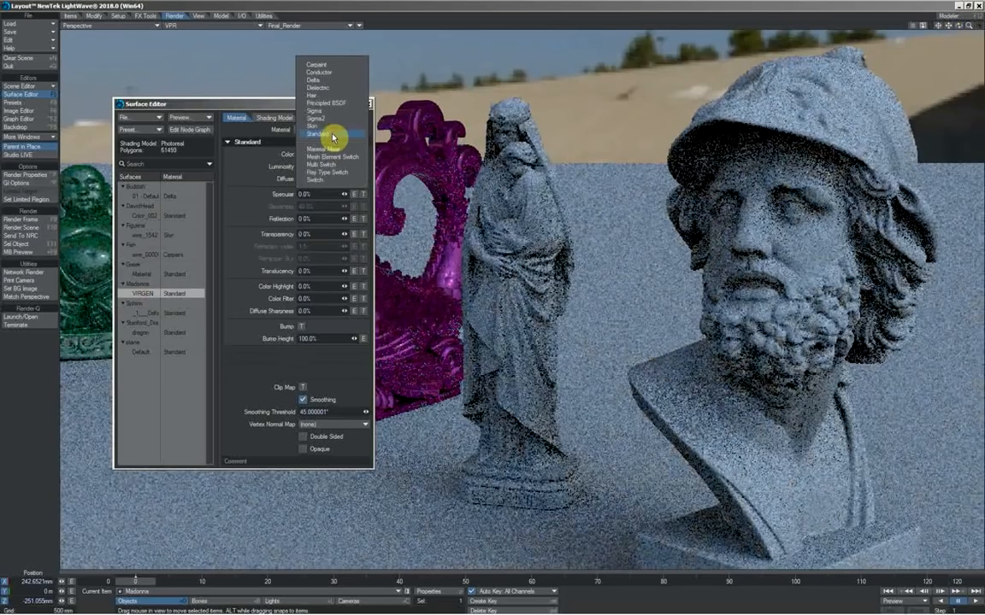
click(333, 102)
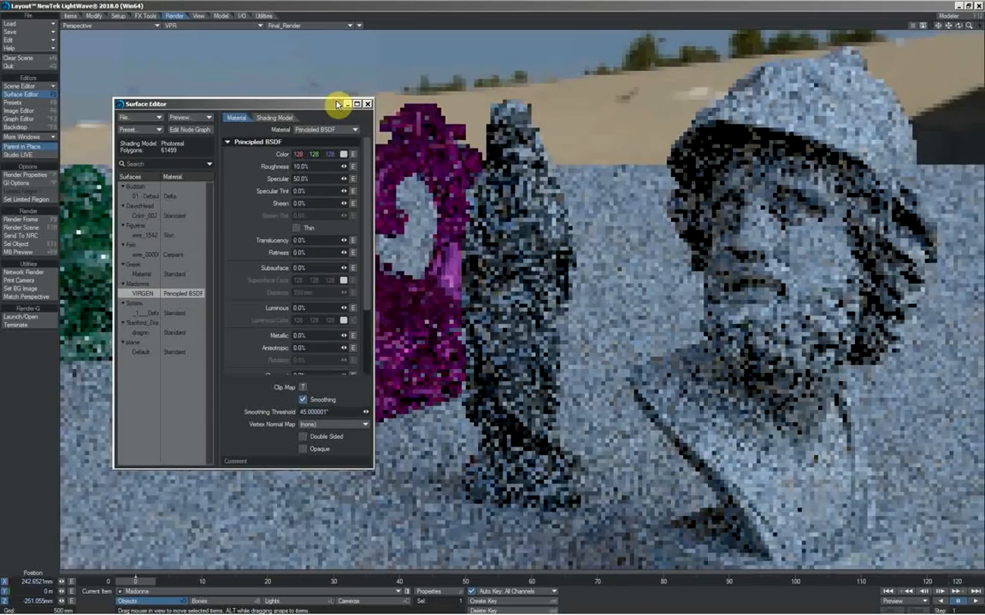
Step: Set the Madonna material's color to light grey, RGB 212, 212, 212, and its roughness to 60%
click(343, 154)
click(275, 308)
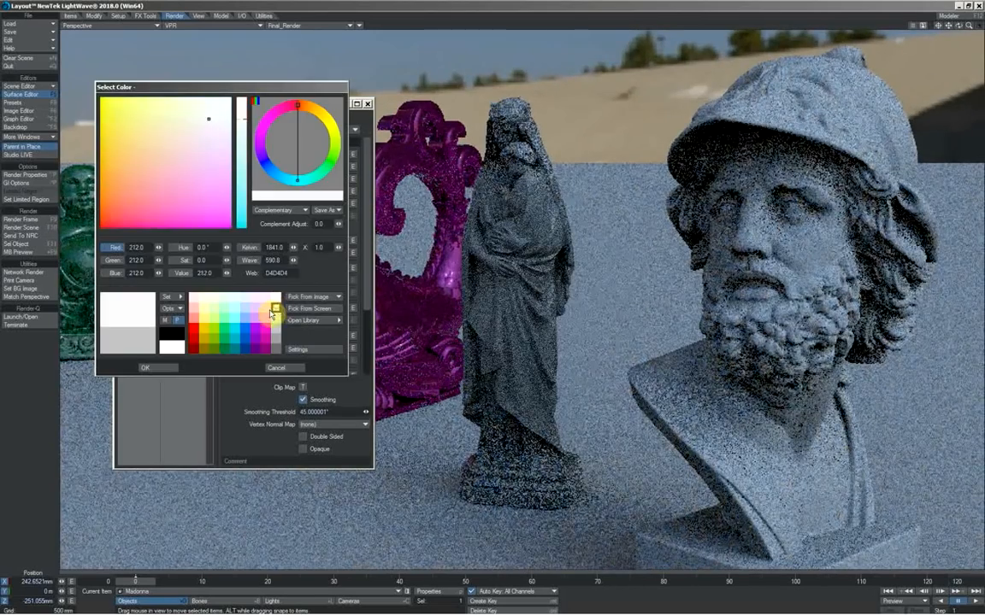
click(166, 368)
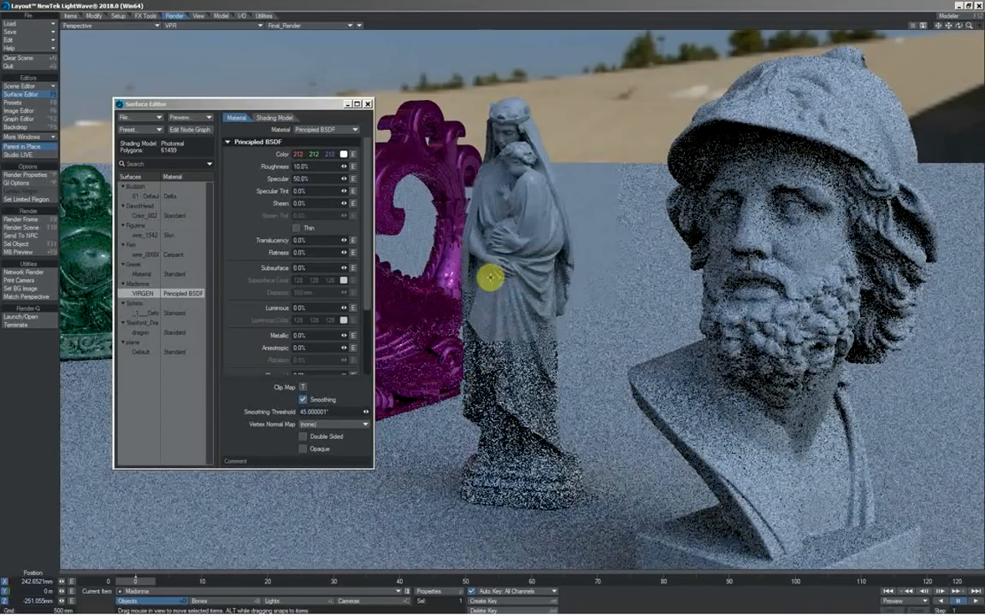
click(309, 166)
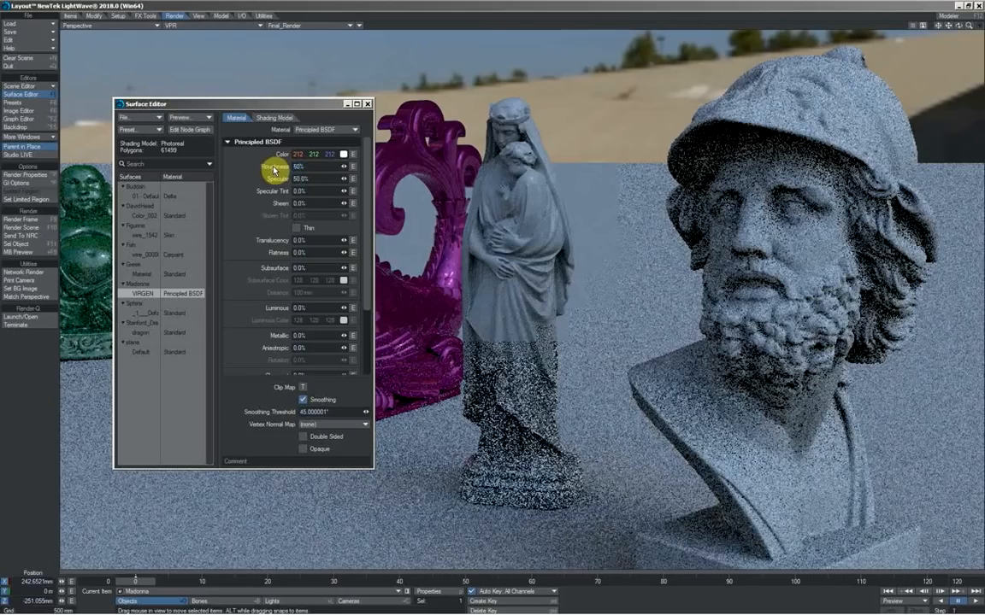
key(Return)
Step: Set the Madonna's subsurface to 40% with a white subsurface color (255, 255, 255) and a distance of 400 mm
click(308, 267)
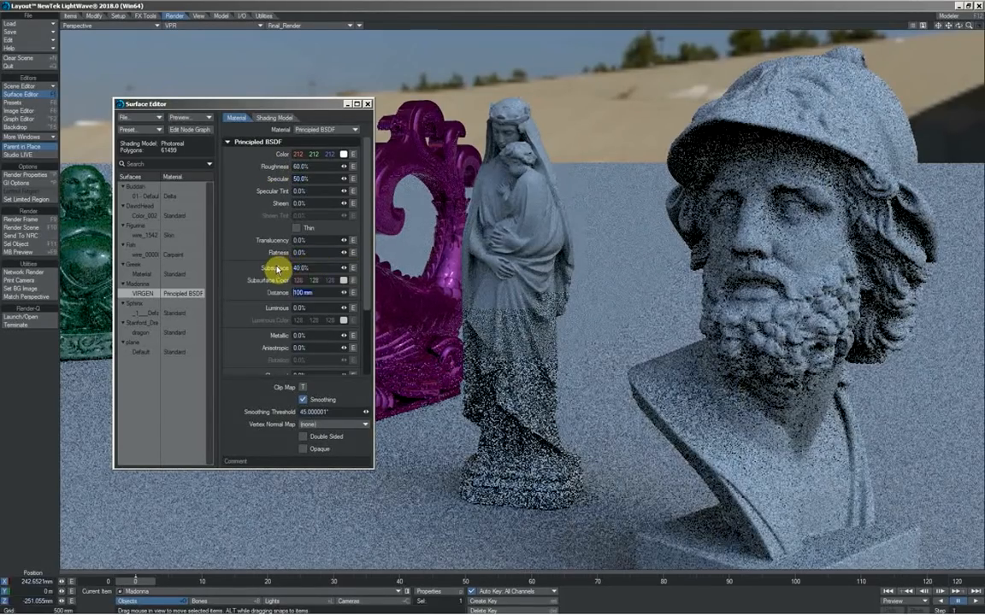
click(342, 279)
click(276, 299)
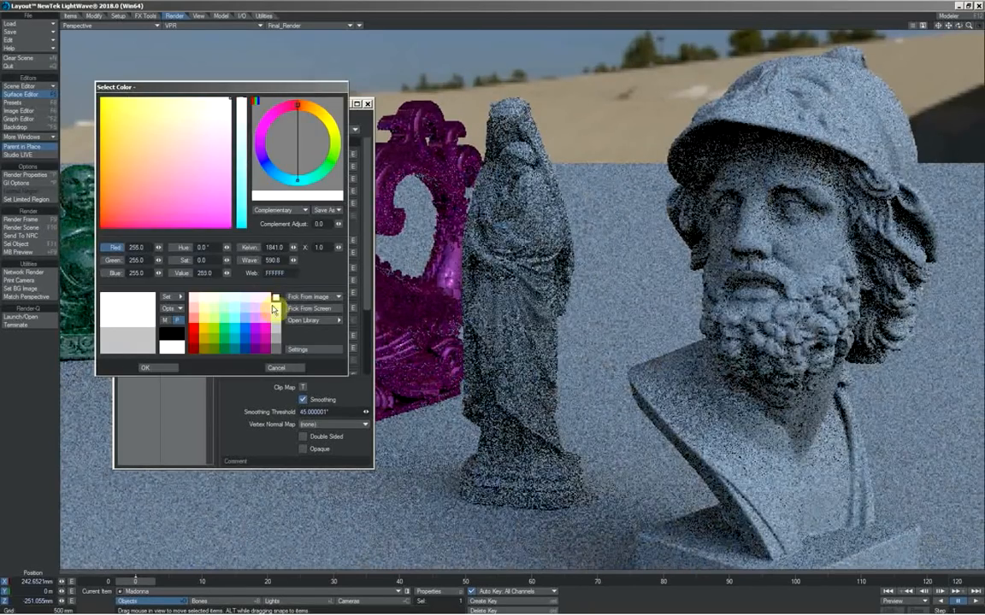
click(162, 368)
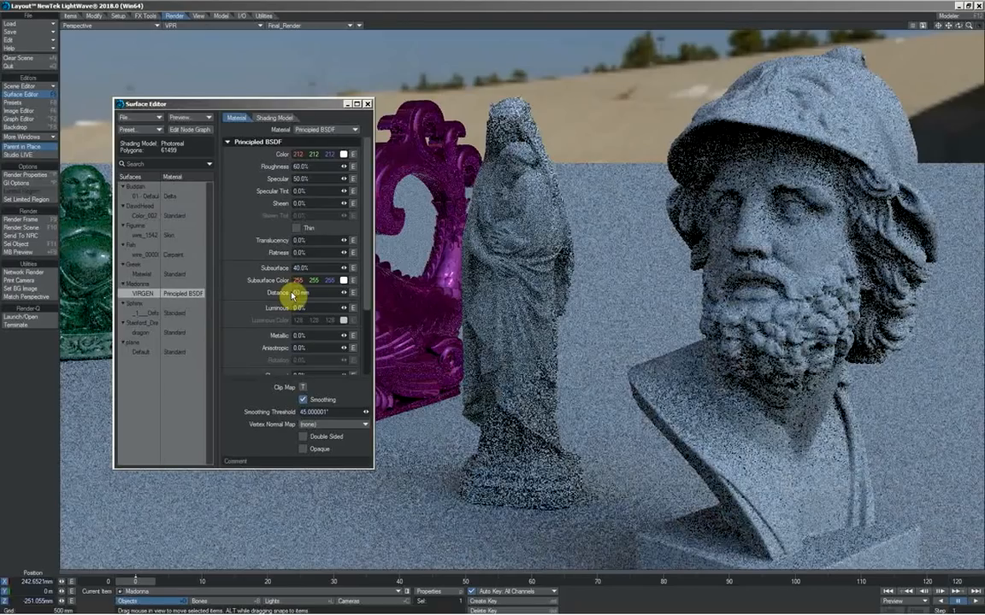
key(Return)
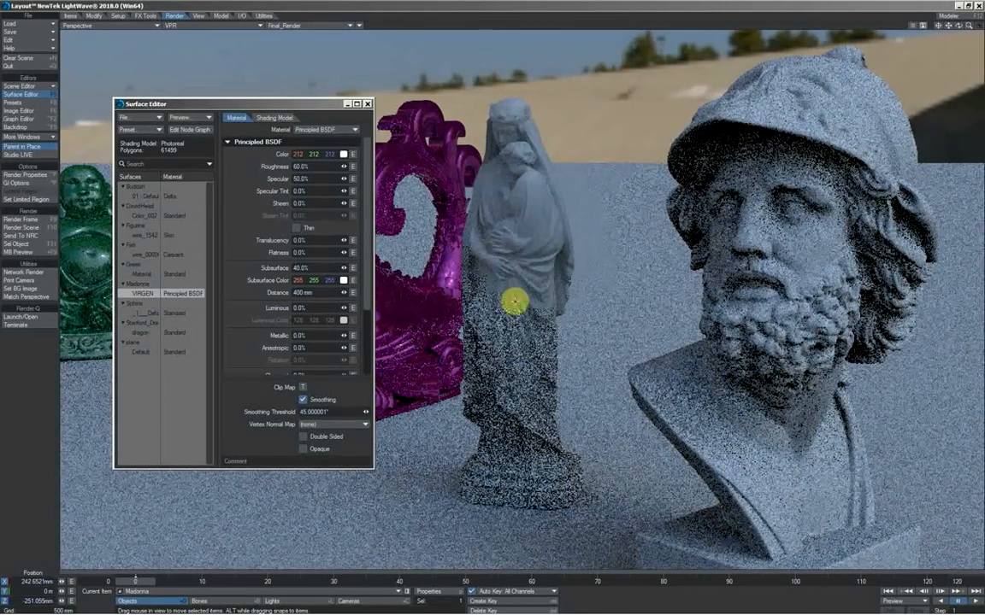
Step: Open the VIRGEN surface's node graph, add a Marble 3D texture and connect its Color output to the Principled BSDF's Color input
double_click(142, 294)
drag(464, 84, 562, 241)
click(128, 319)
double_click(127, 426)
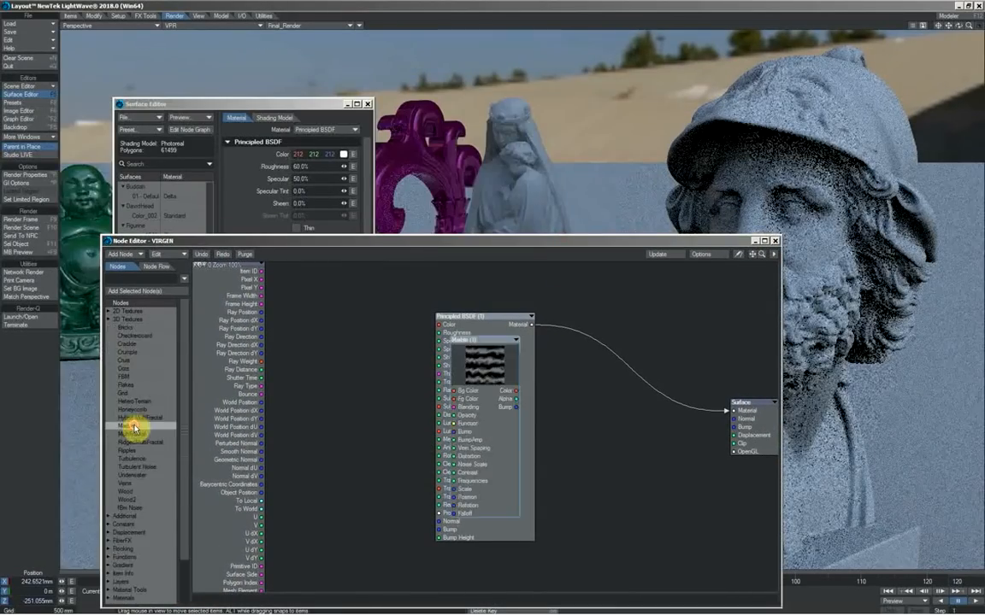
drag(476, 369, 441, 326)
drag(379, 241, 383, 328)
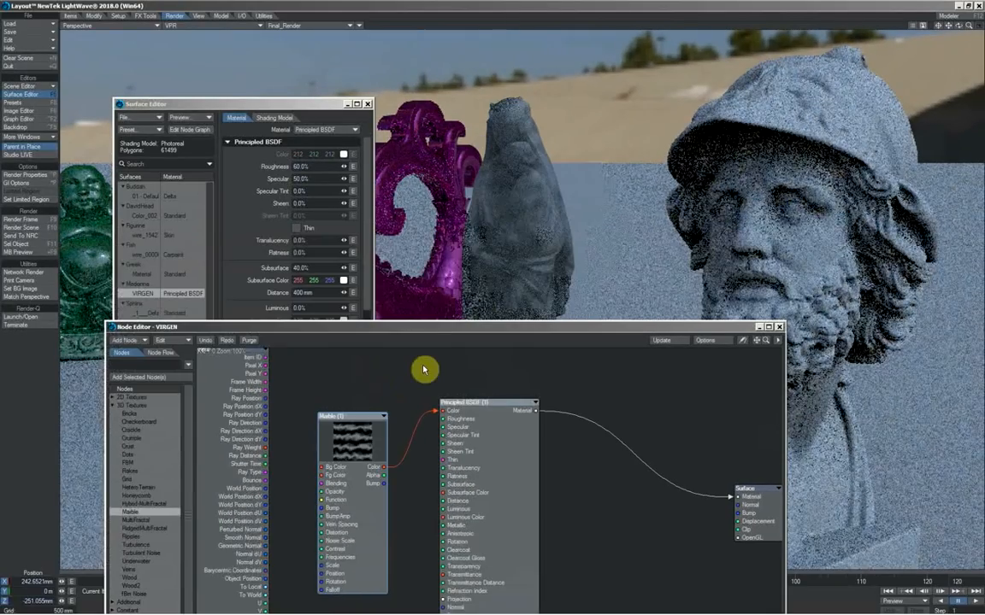
Step: Set the Marble texture's foreground color to pale yellow (255, 255, 191) and its background color to light grey (212, 212, 212)
double_click(349, 435)
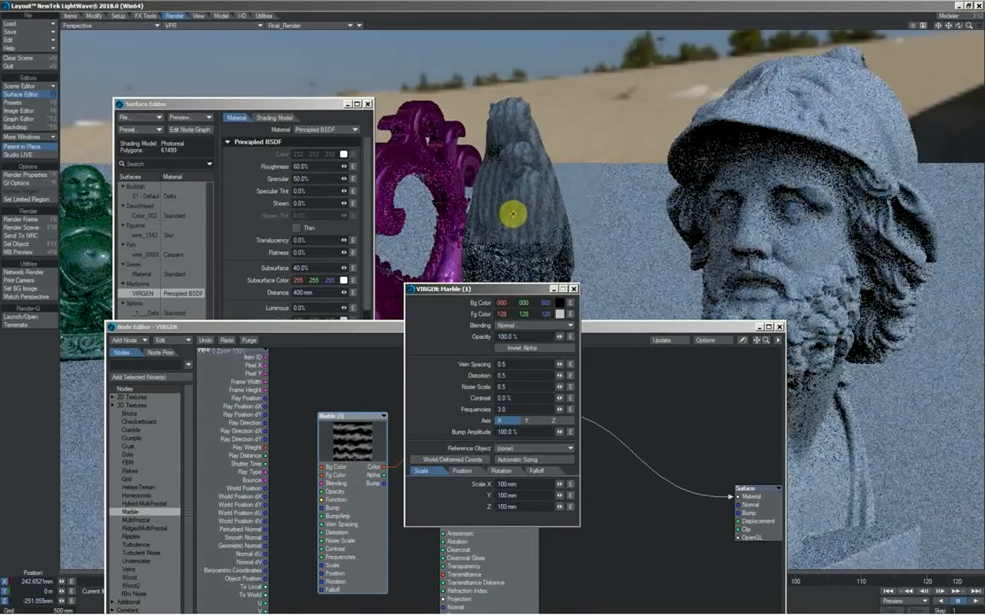
click(560, 315)
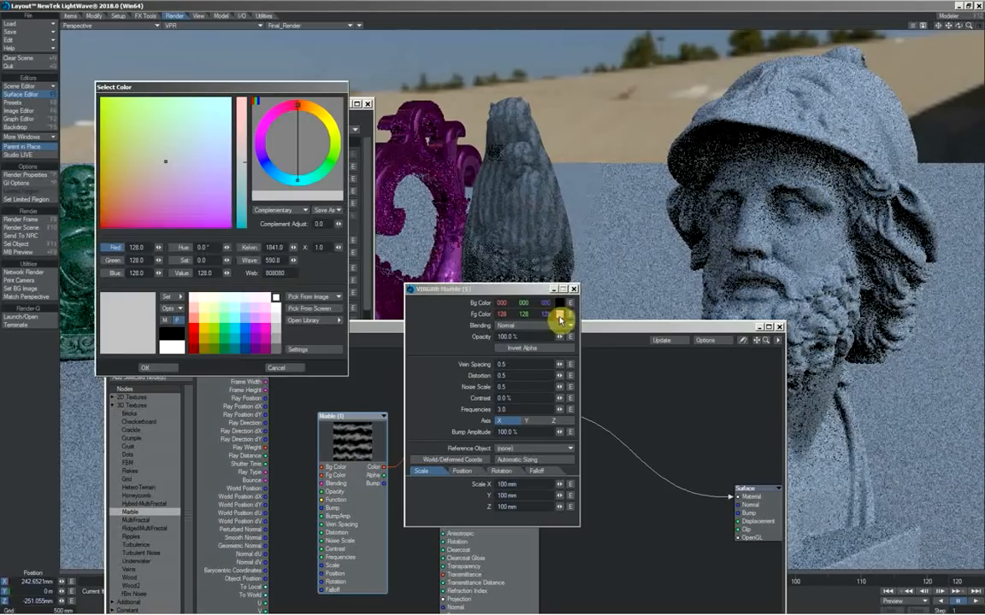
click(202, 98)
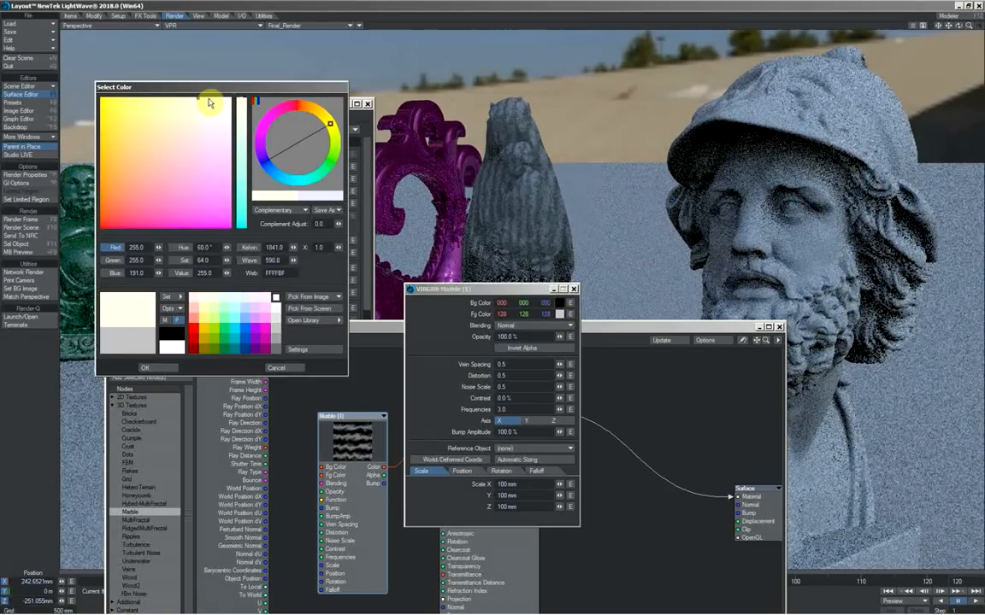
click(173, 368)
click(560, 304)
click(276, 308)
click(172, 368)
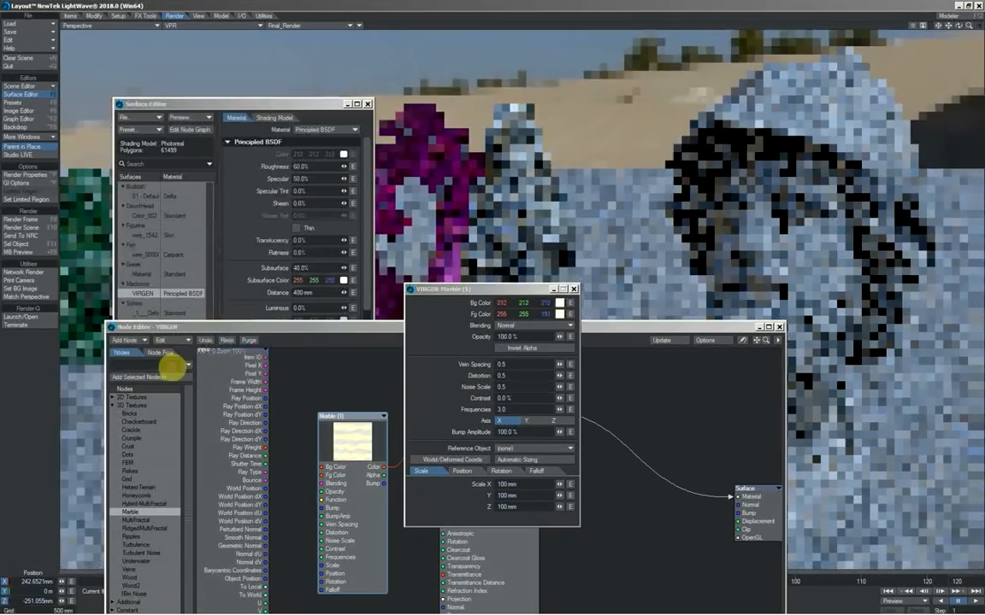
click(573, 289)
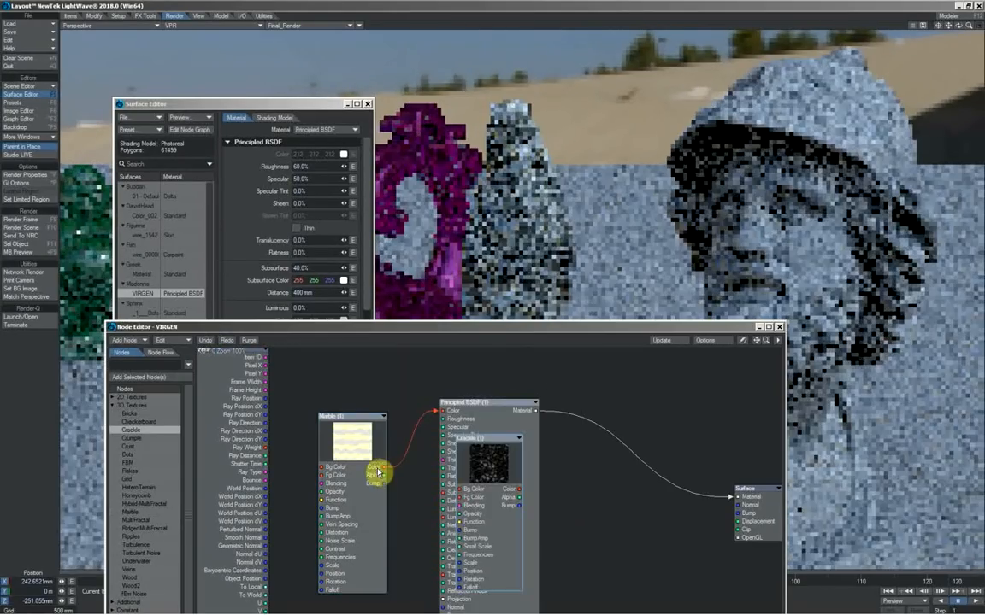
Step: Add a Crackle 3D texture to the VIRGEN node graph and connect its Bump output to the Principled BSDF's Bump input
double_click(132, 430)
drag(351, 417, 325, 353)
drag(479, 466, 376, 505)
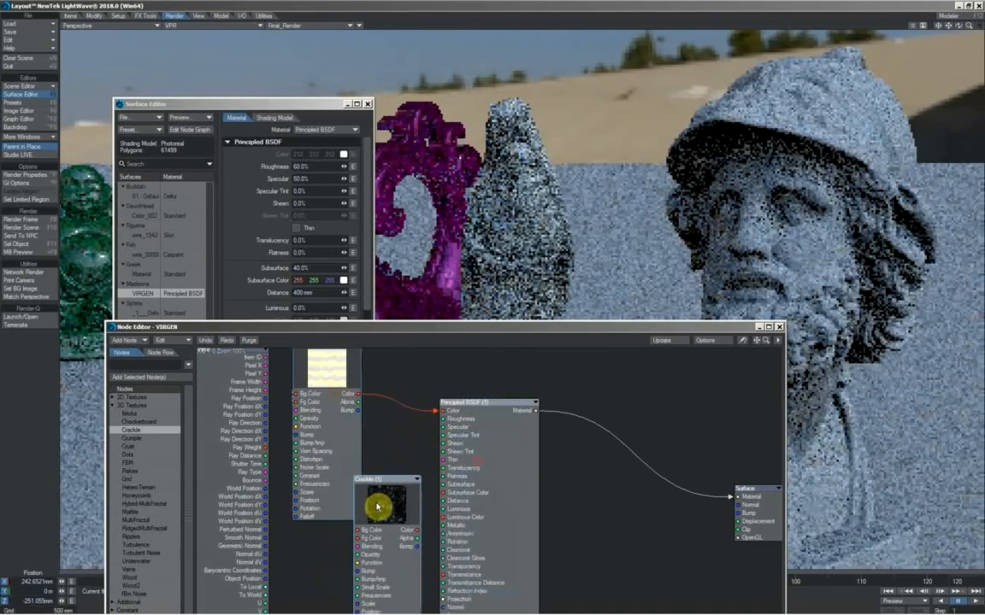
drag(756, 340, 726, 413)
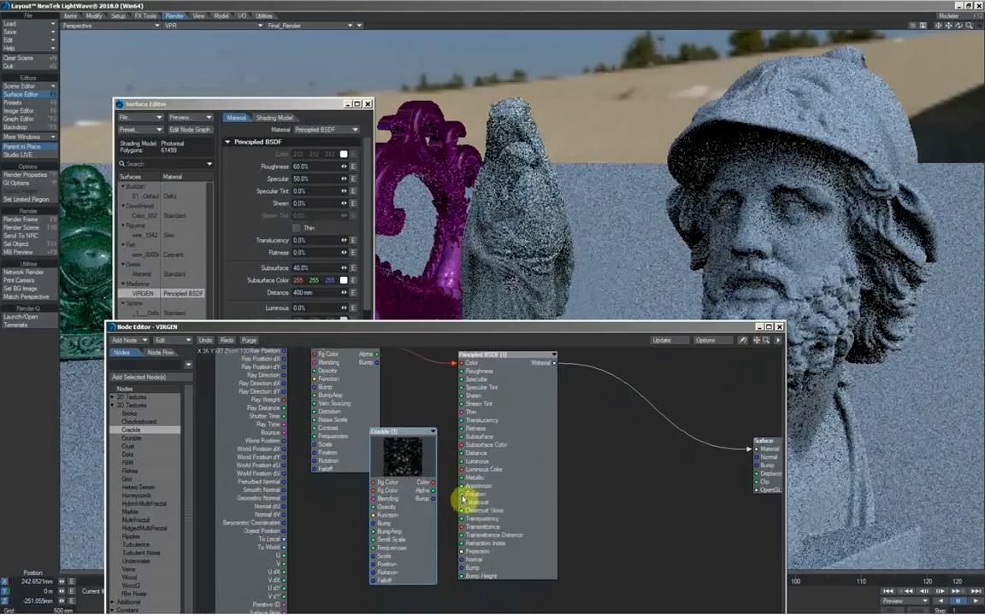
drag(433, 500, 462, 568)
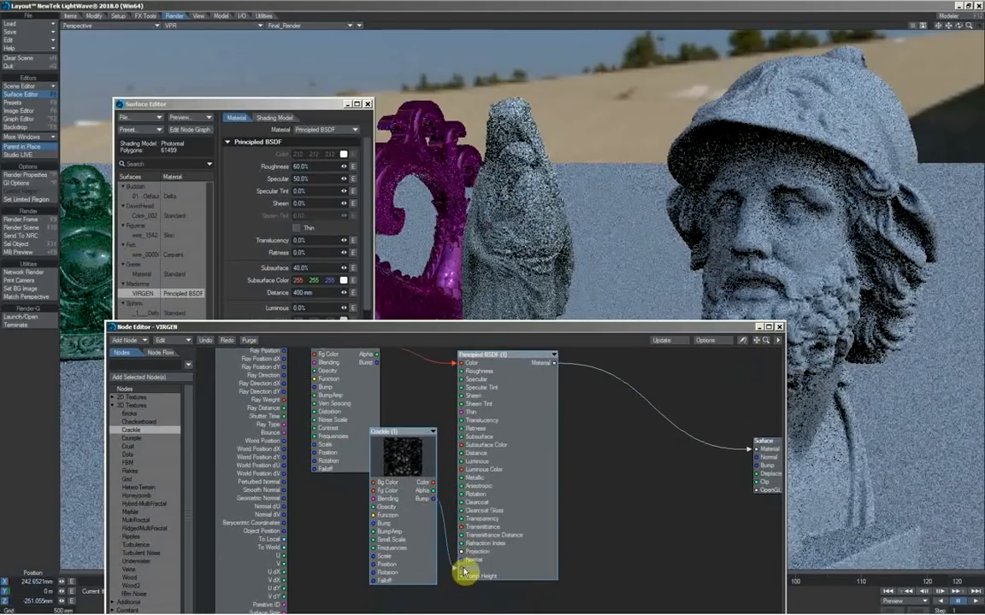
Step: Set the Crackle texture's X scale to 100 mm and adjust its bump amplitude
double_click(401, 456)
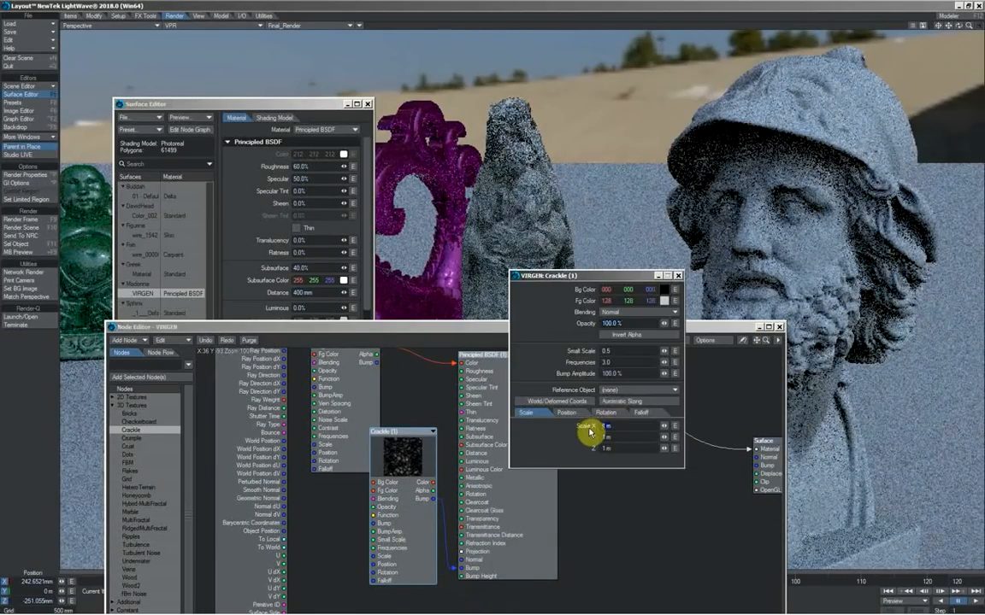
text(100 mm)
key(Return)
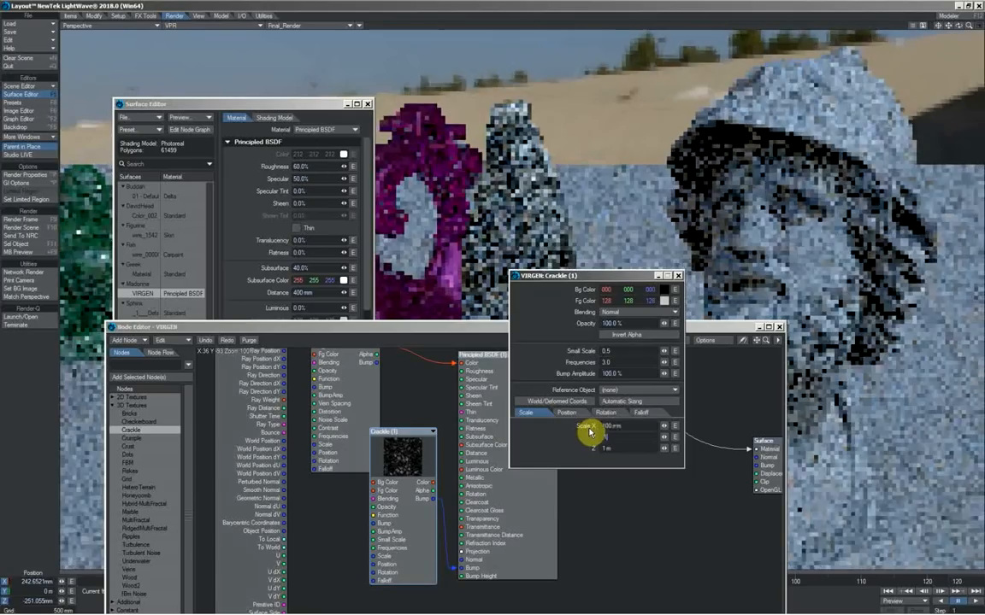
click(611, 372)
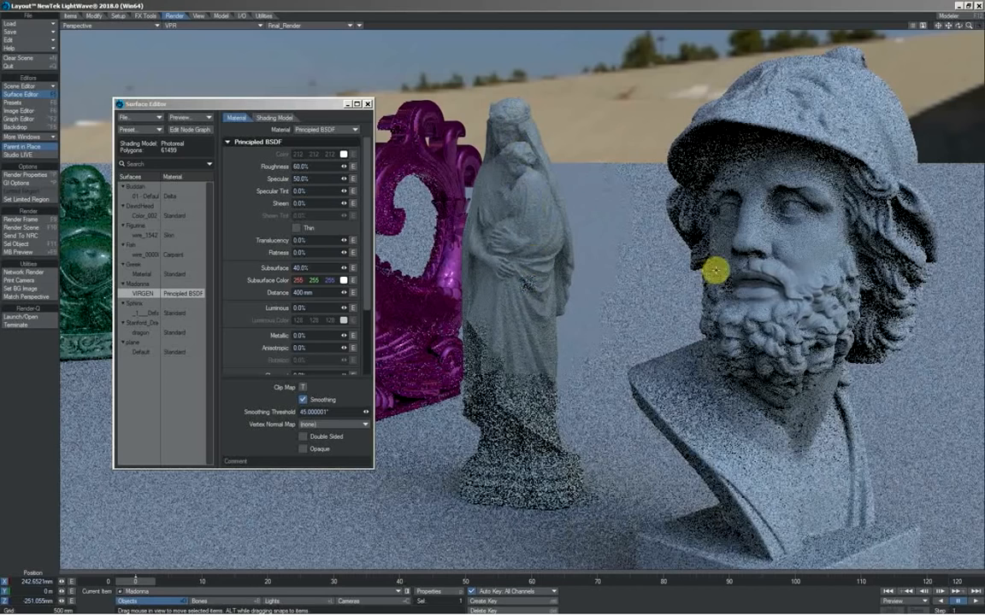
Step: Frame the Greek bust in the Perspective view and change its surface's material to Principled BSDF
click(758, 250)
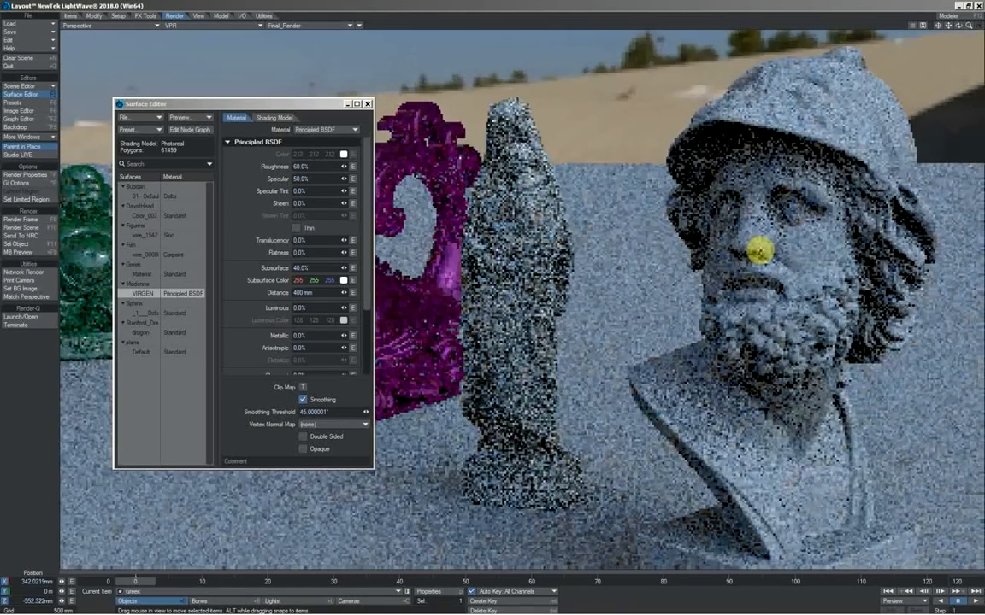
drag(758, 248, 825, 160)
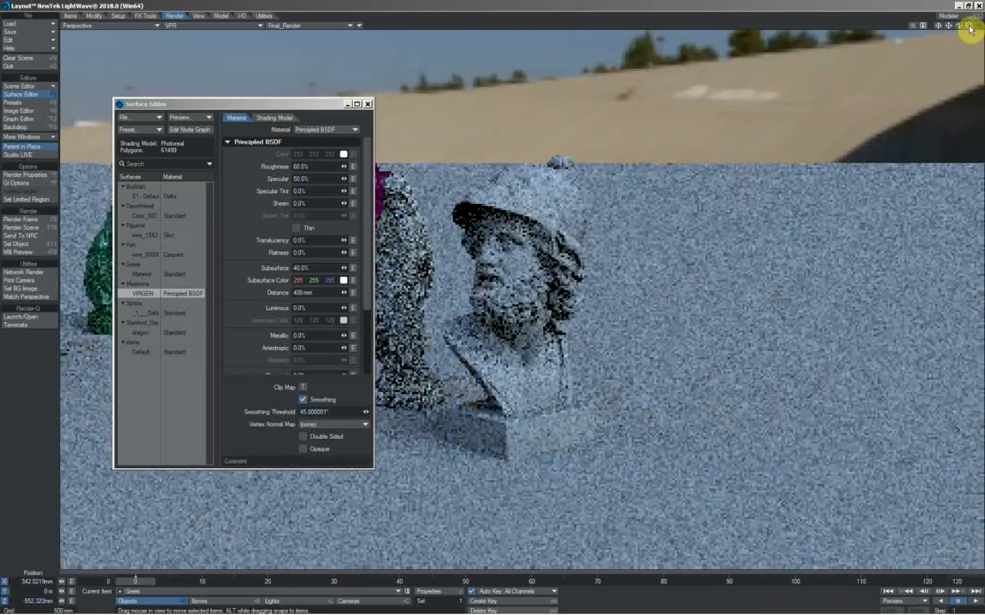
drag(969, 29, 977, 26)
click(323, 97)
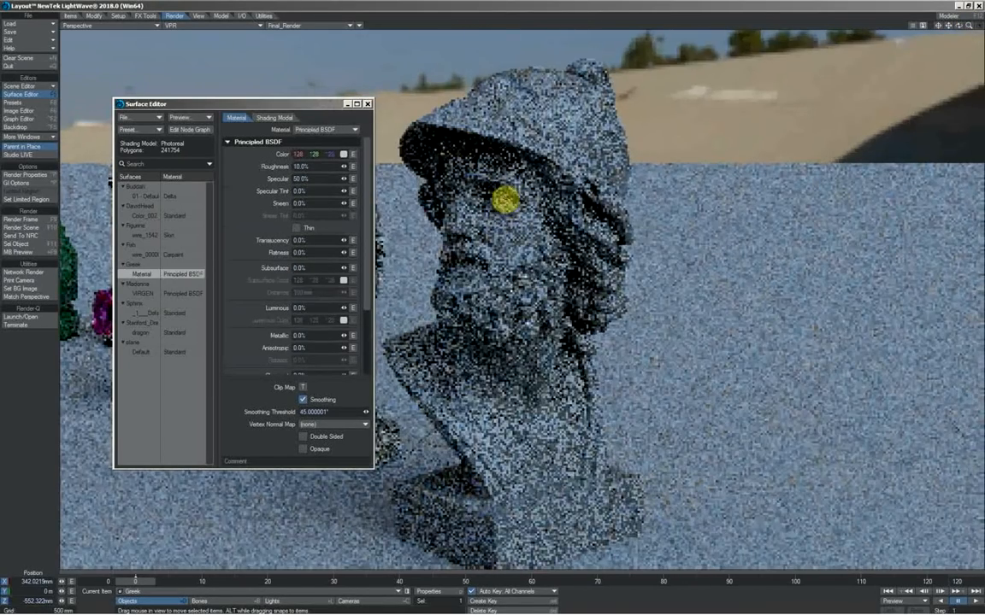
Step: Set the Greek bust material's color to dark red, RGB 64, 0, 0, and its roughness to 5%
click(343, 154)
click(193, 346)
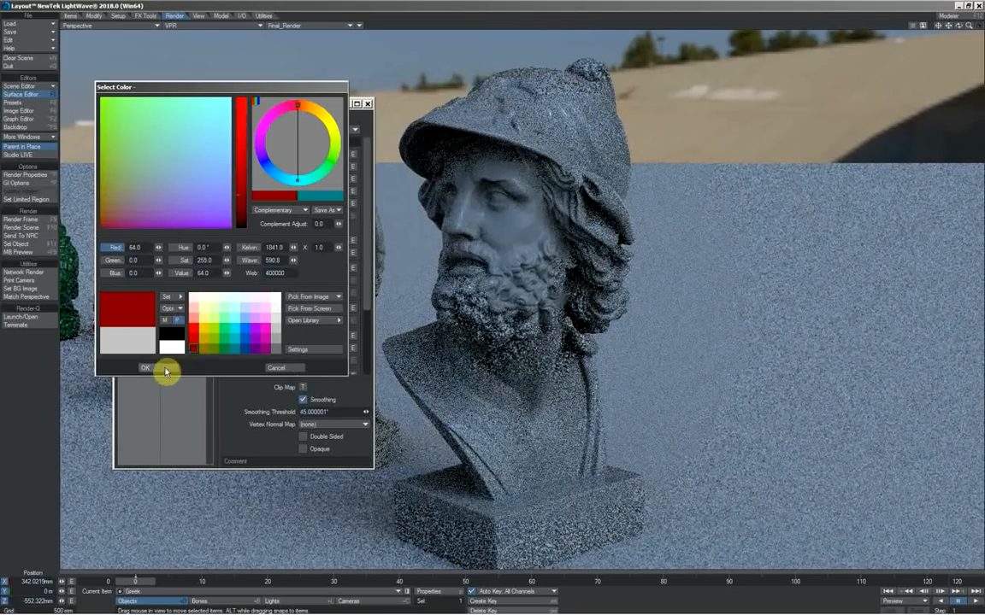
click(163, 369)
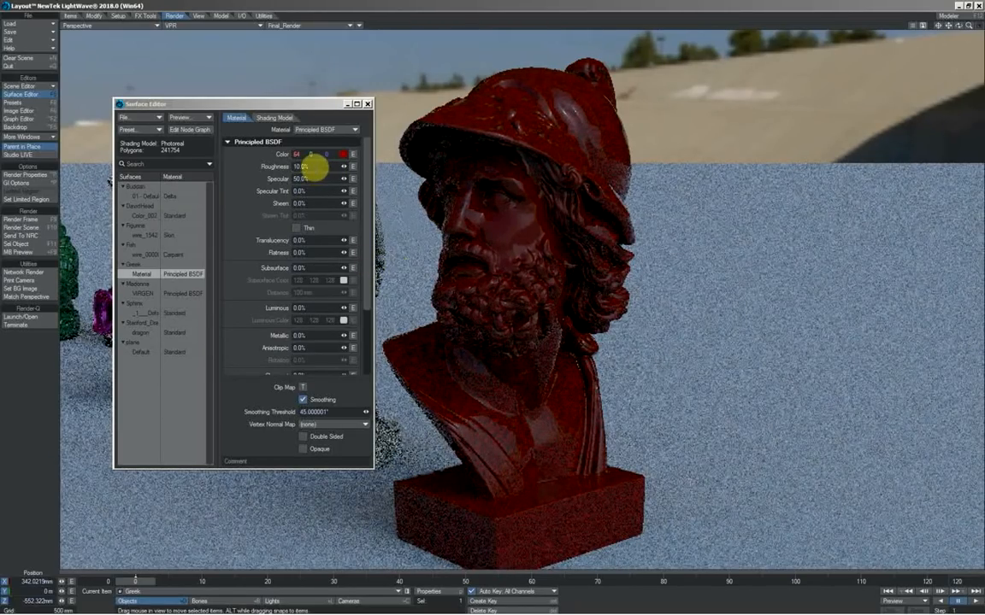
click(313, 166)
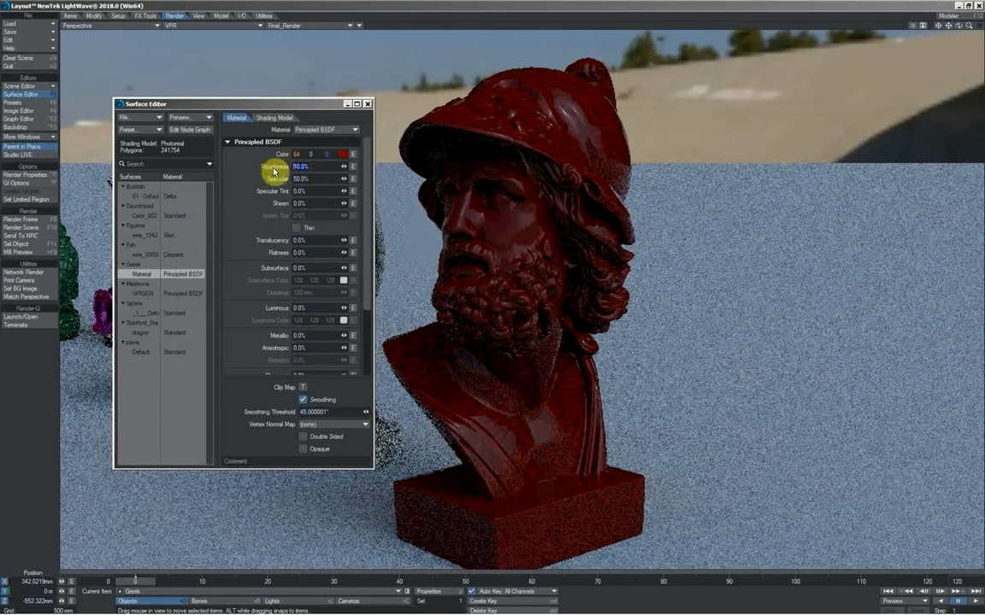
key(Tab)
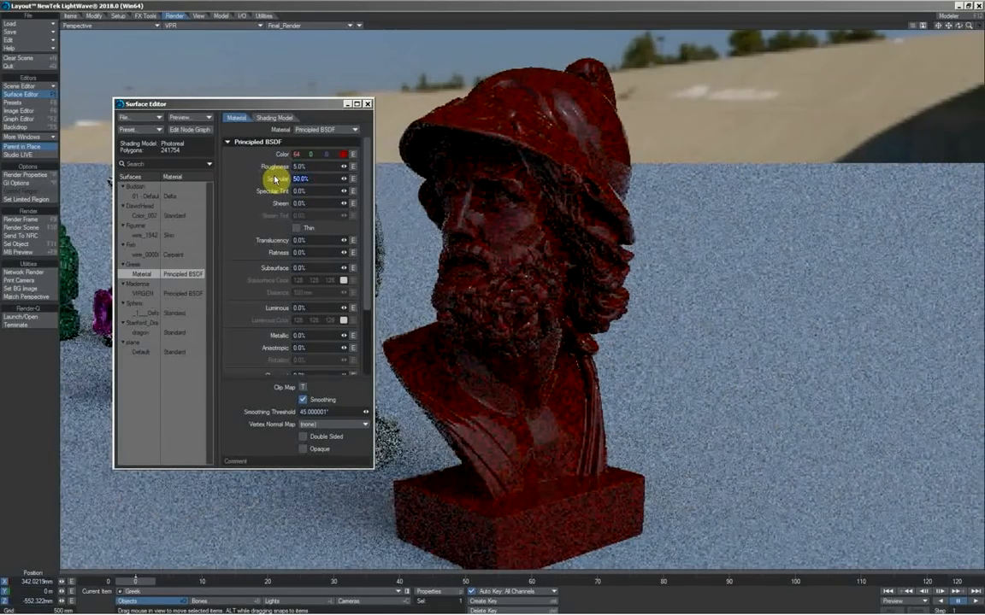
Step: Set the Greek bust's specular to 65% and its specular tint to 45%
text(65)
key(Tab)
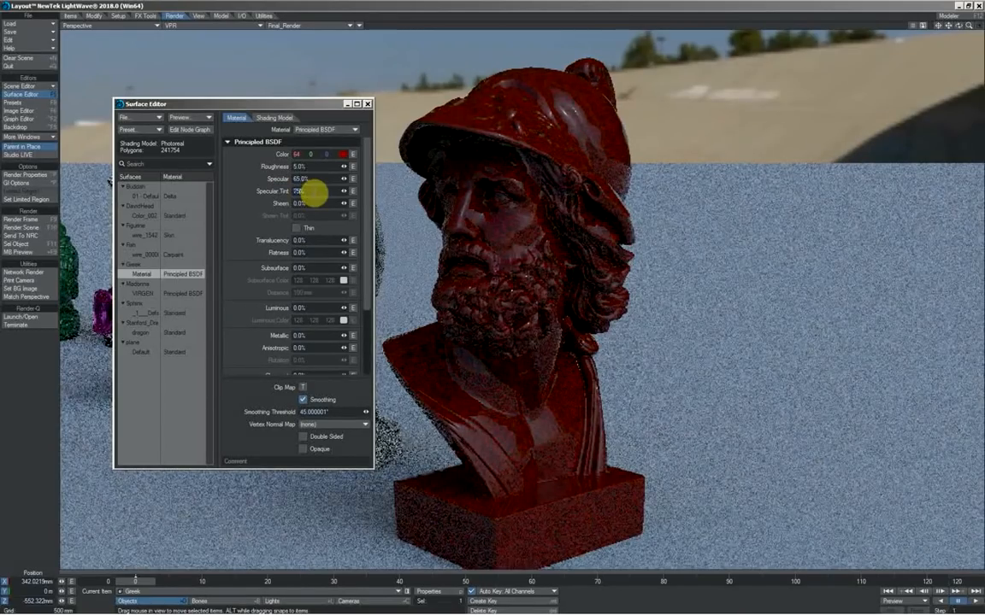
key(Tab)
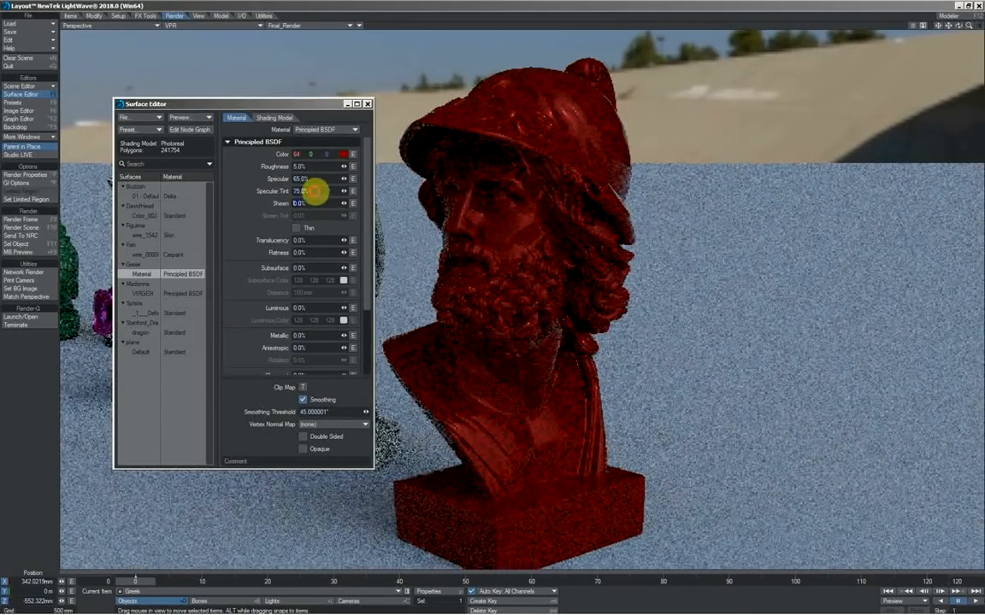
click(314, 191)
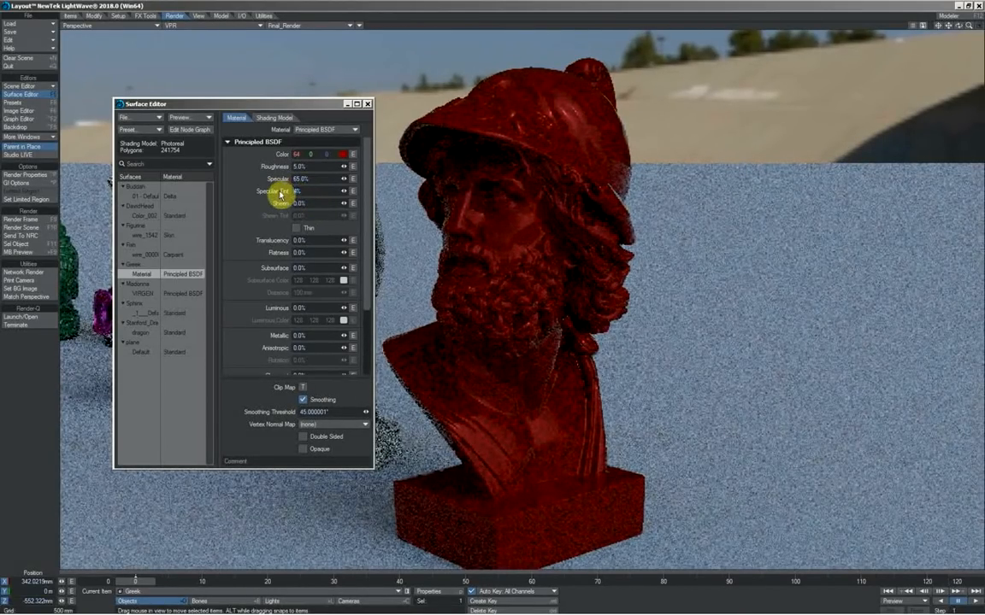
key(Tab)
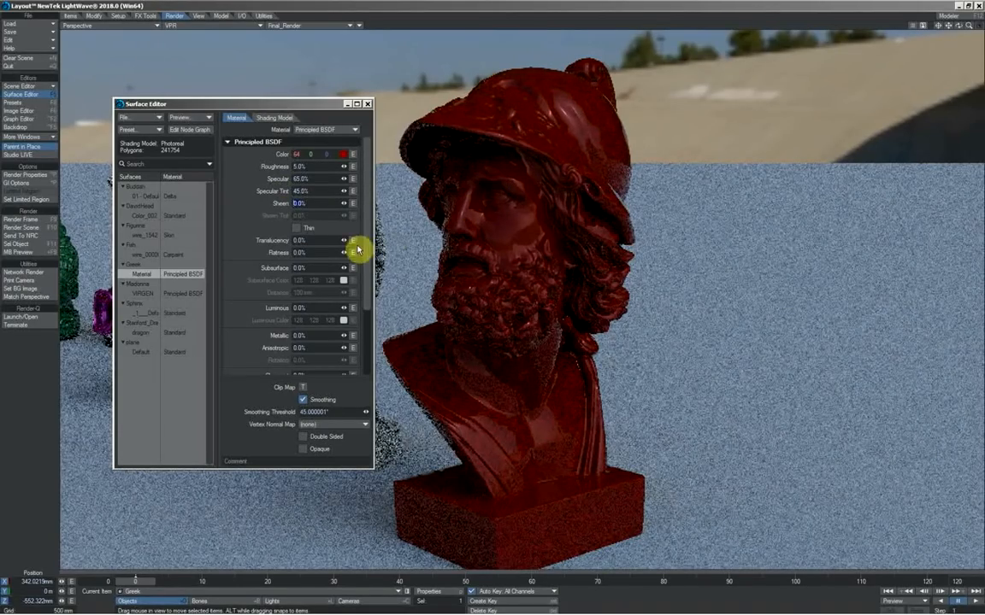
scroll(307, 289, down, 3)
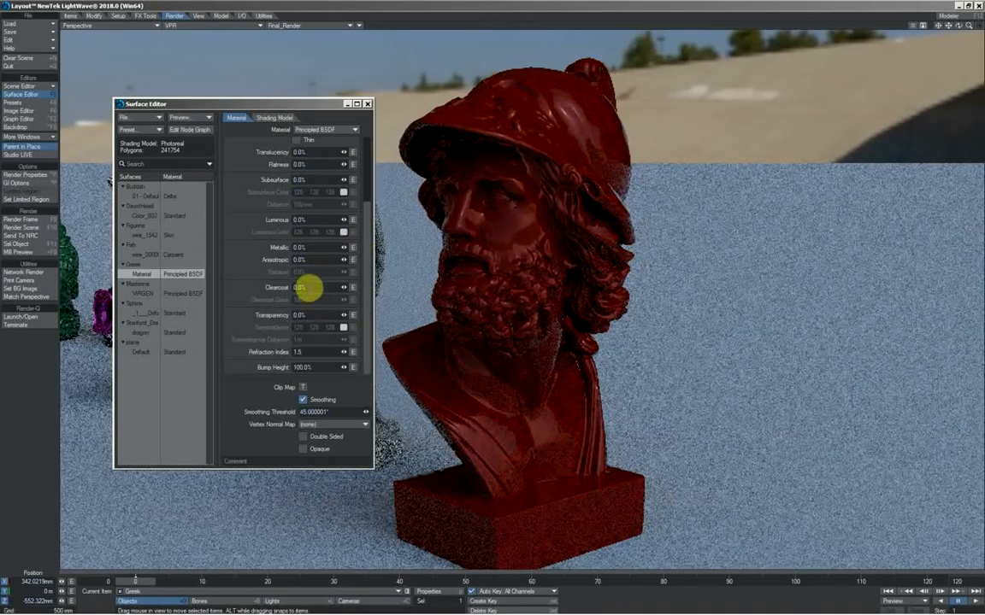
Step: Set the Greek bust material's clearcoat to 50%
click(303, 287)
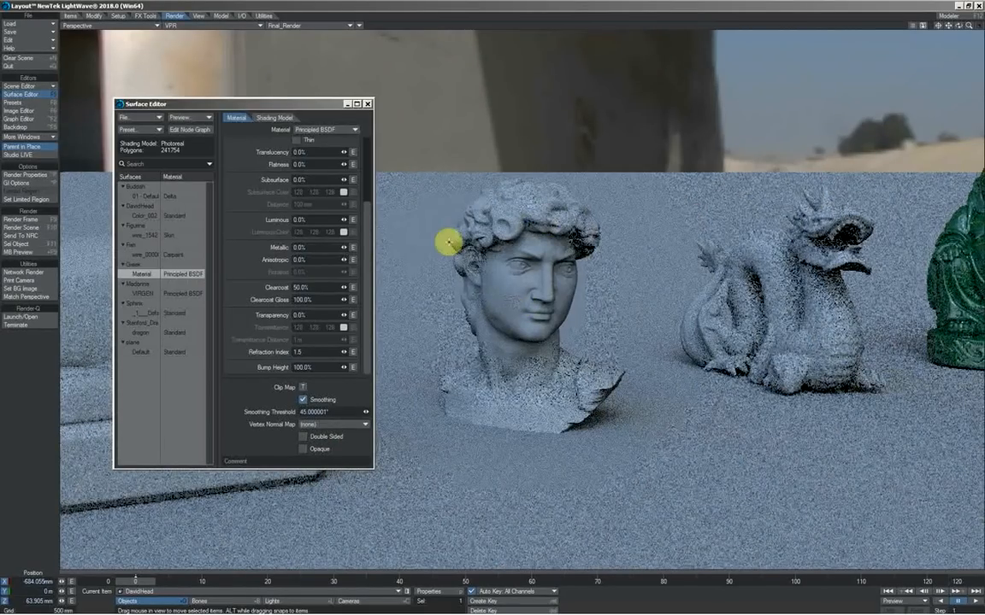
Step: Change the David head surface's material to Conductor and set its roughness to 60%
click(141, 215)
click(326, 130)
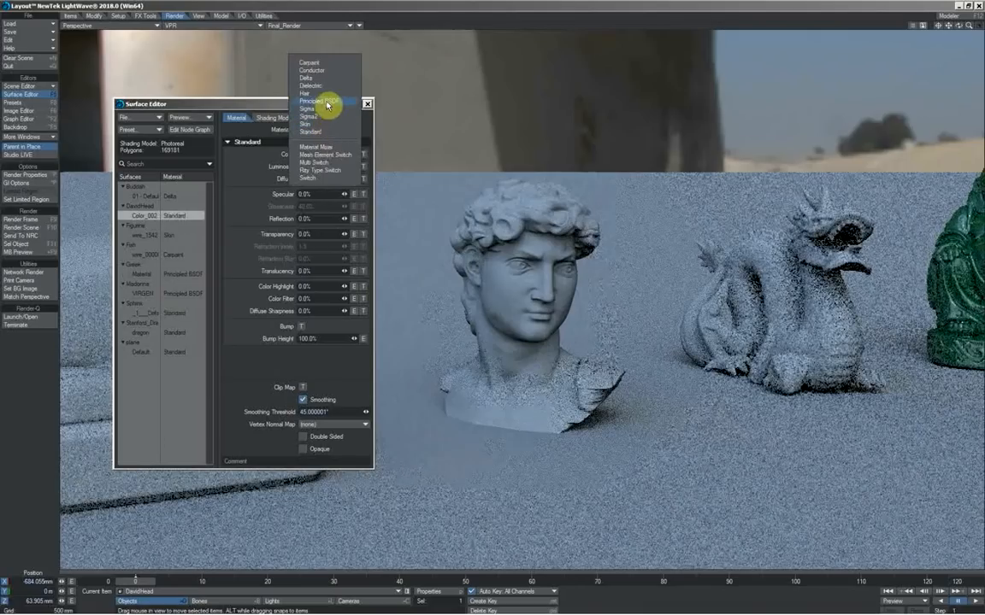
click(325, 71)
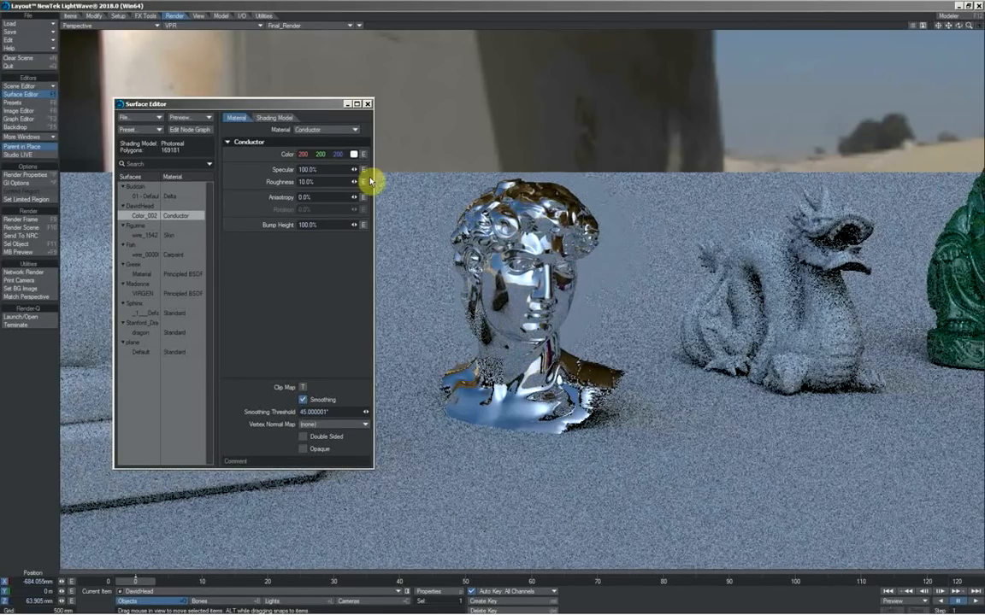
click(323, 181)
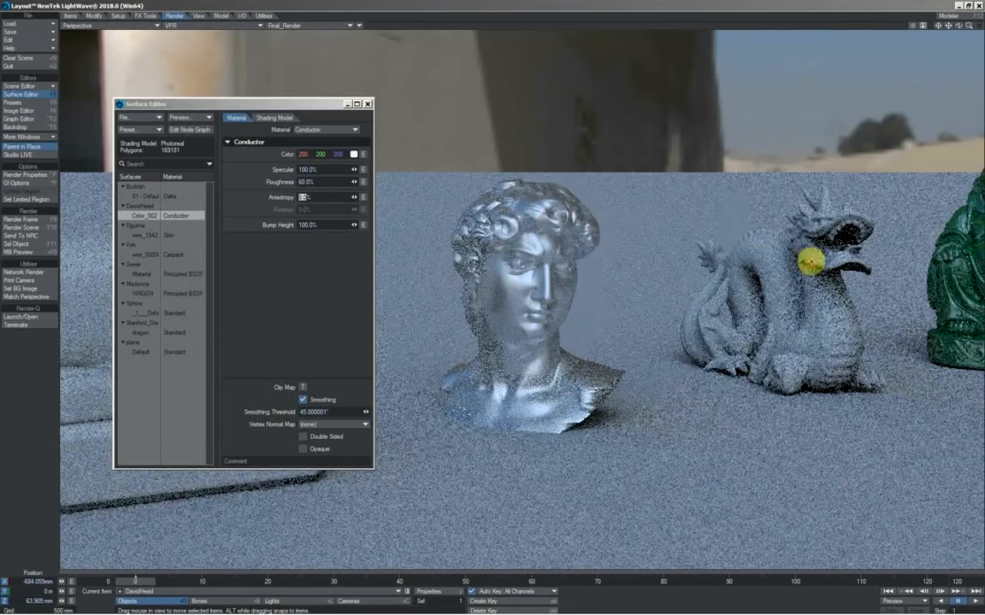
Step: Select the Stanford dragon and change its surface's material to Dielectric
click(810, 260)
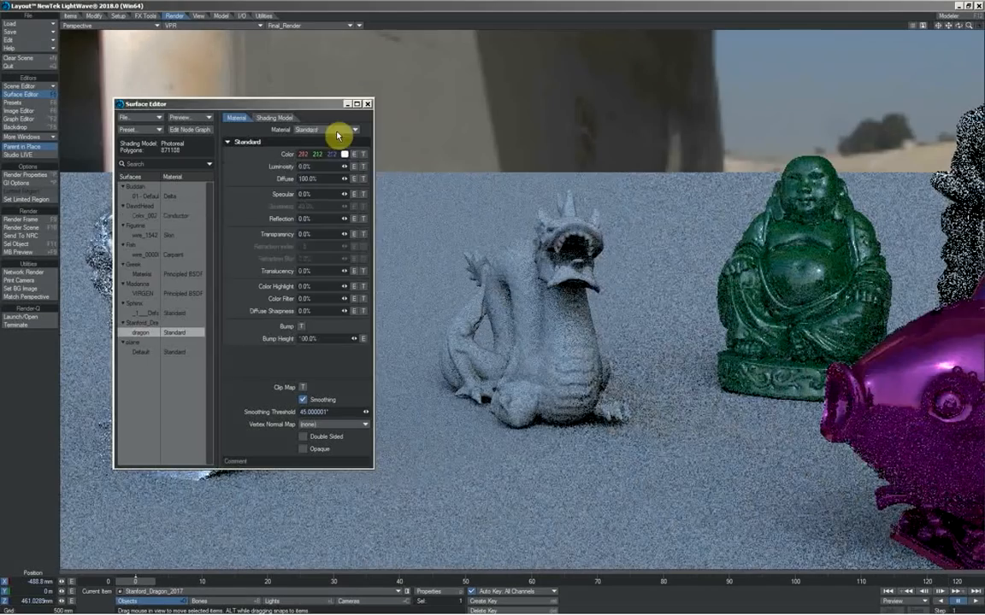
click(338, 130)
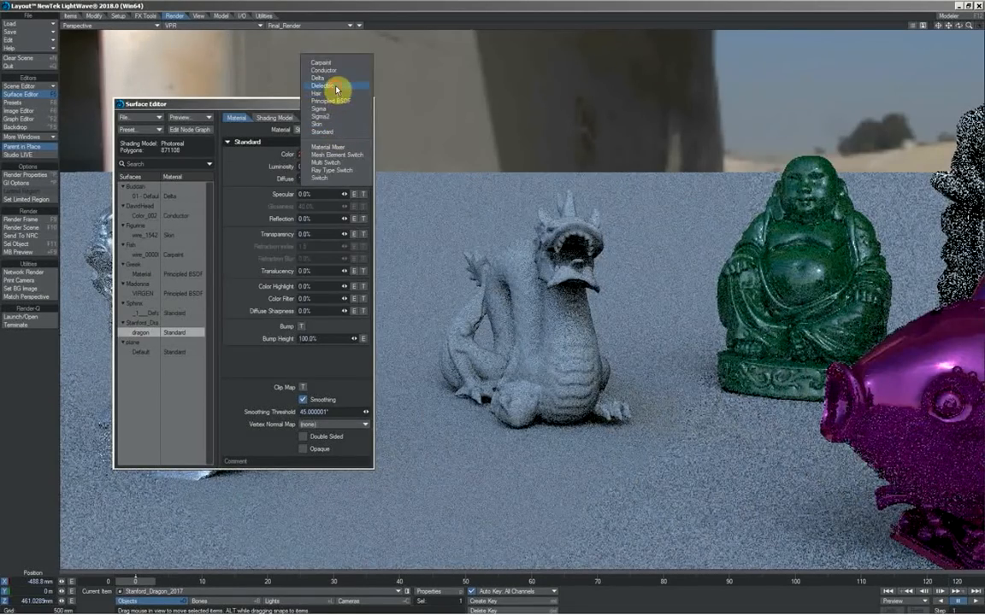
click(336, 89)
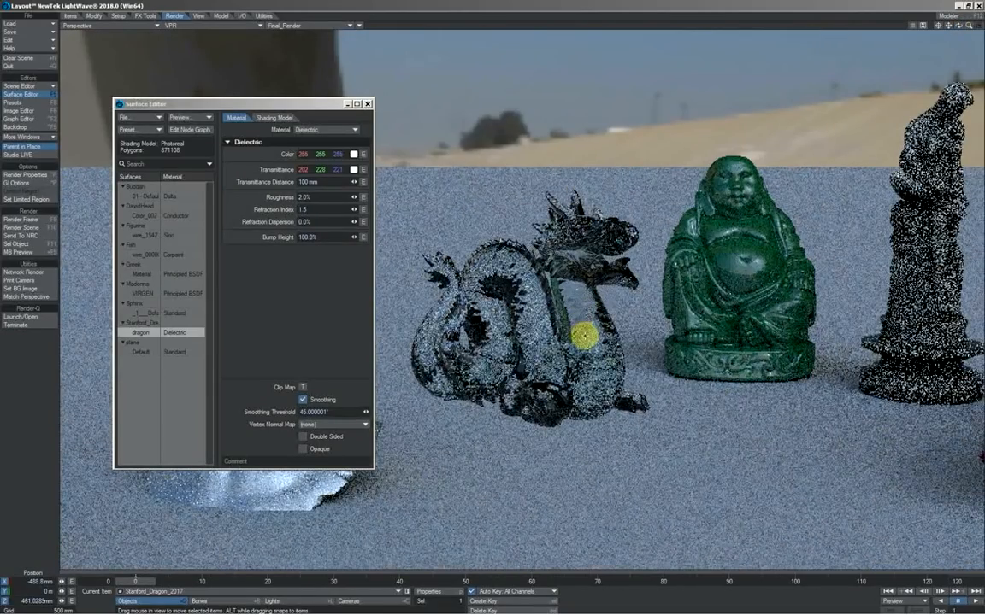
Step: Set the dragon's color to deep blue, RGB 0, 47, 191, and its transmittance to light blue, RGB 62, 111, 255
click(353, 154)
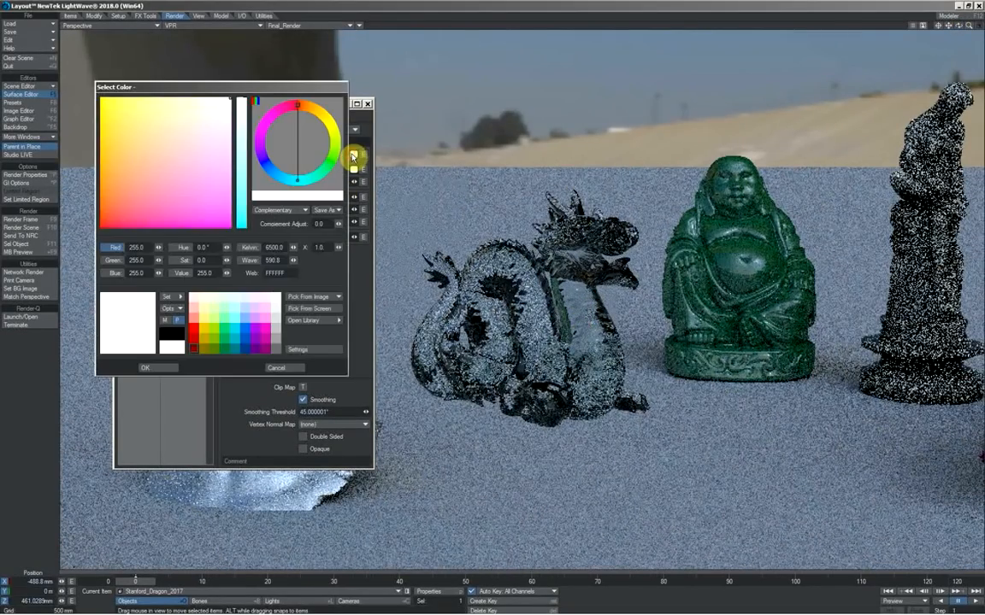
click(245, 329)
click(168, 367)
click(353, 171)
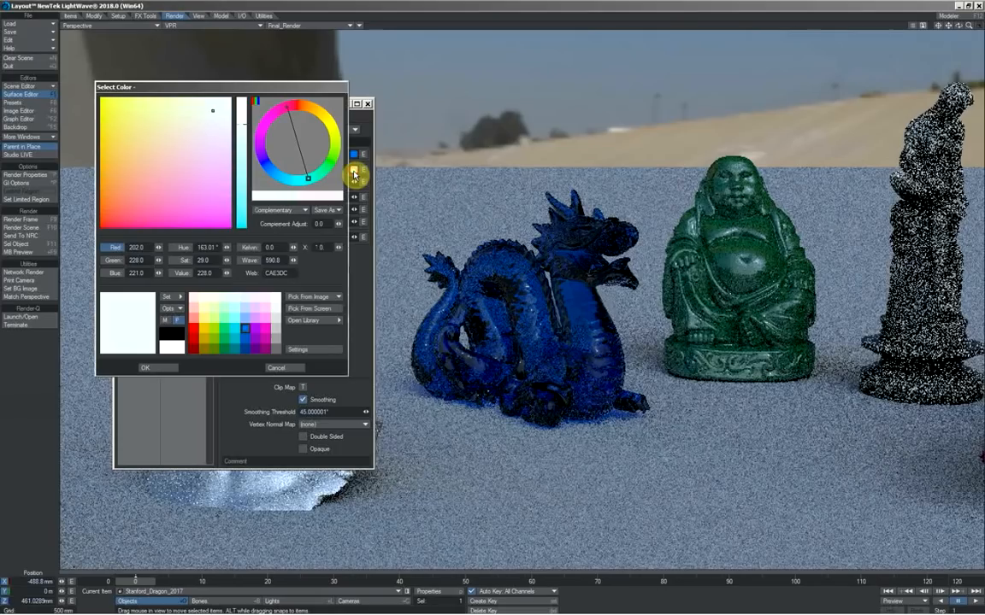
click(255, 323)
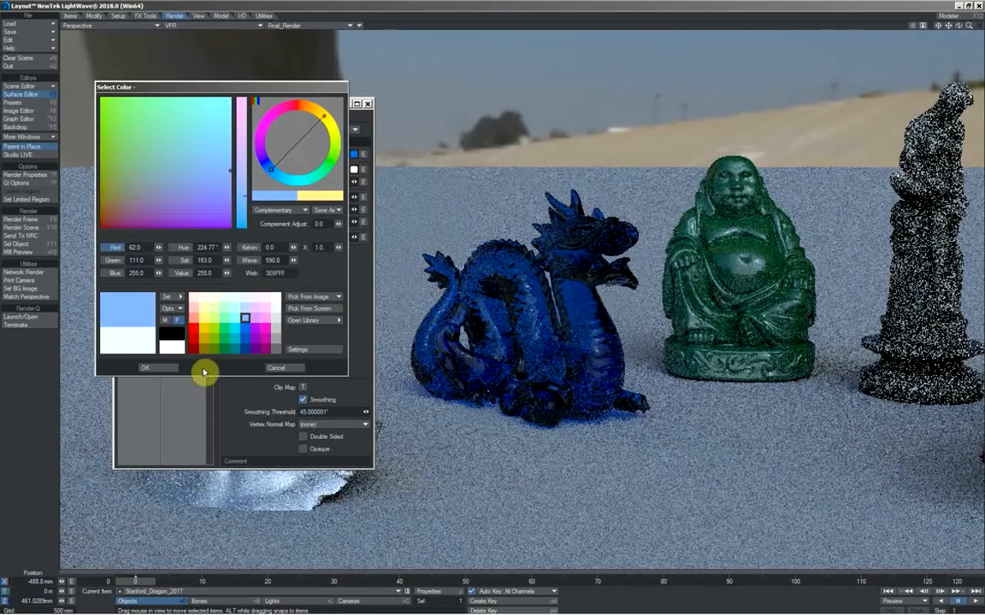
click(167, 368)
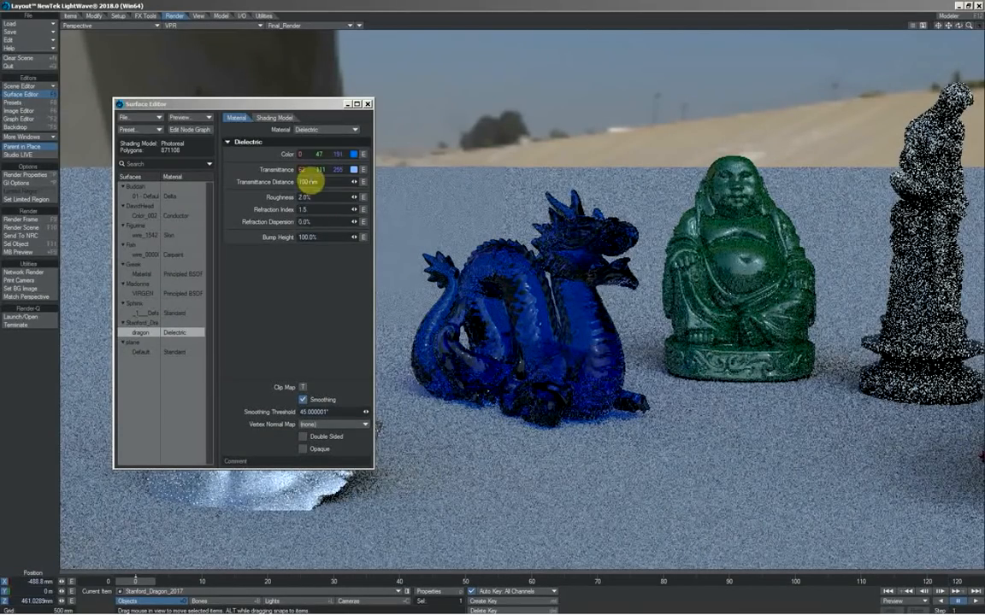
Step: Set the dragon material's transmittance distance to 500 mm
click(304, 182)
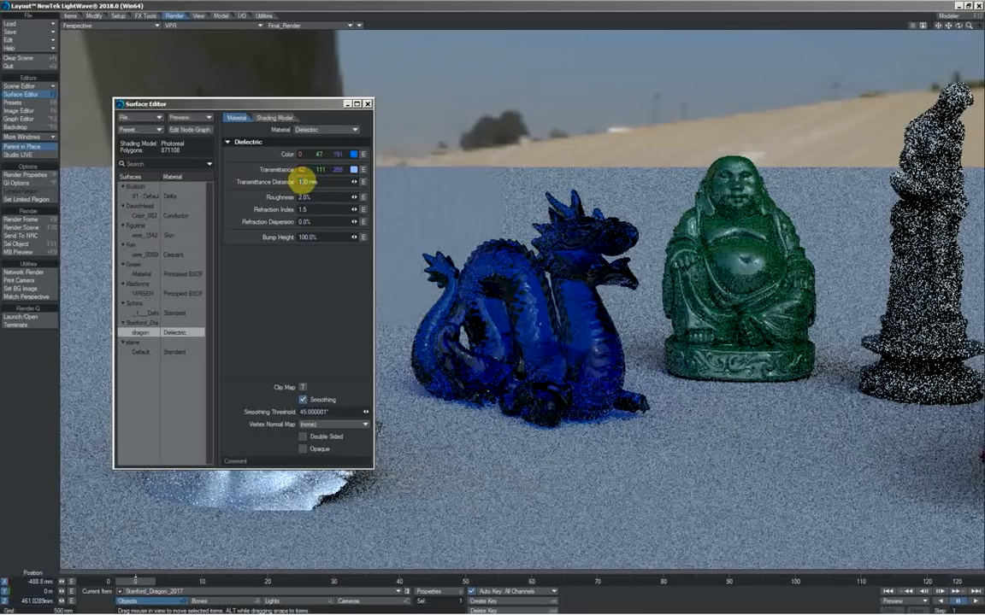
text(500)
key(Return)
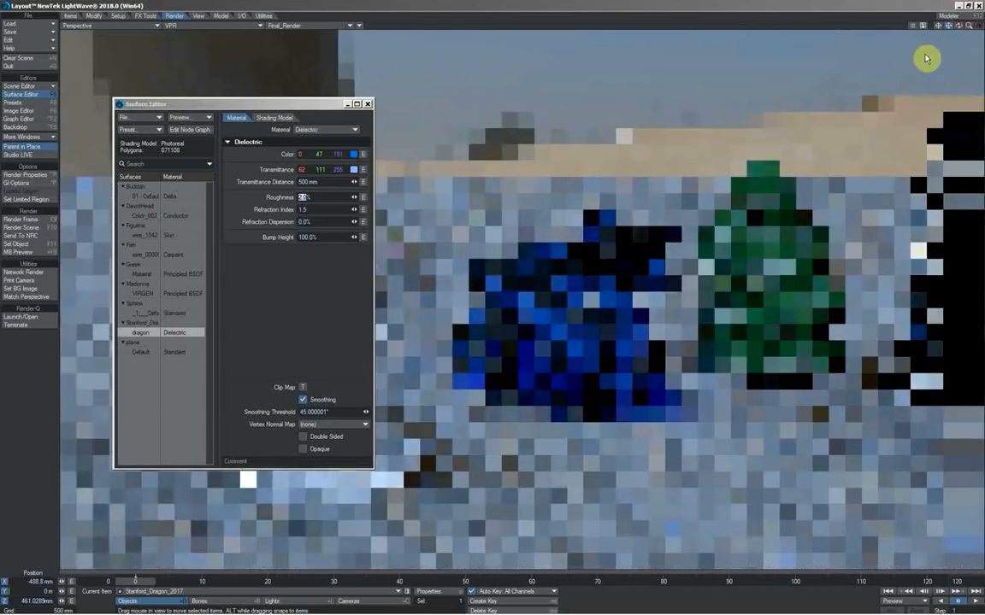
Step: Change the Sphinx surface's material to Principled BSDF with a golden yellow color, RGB 191, 143, 0
drag(925, 59, 744, 122)
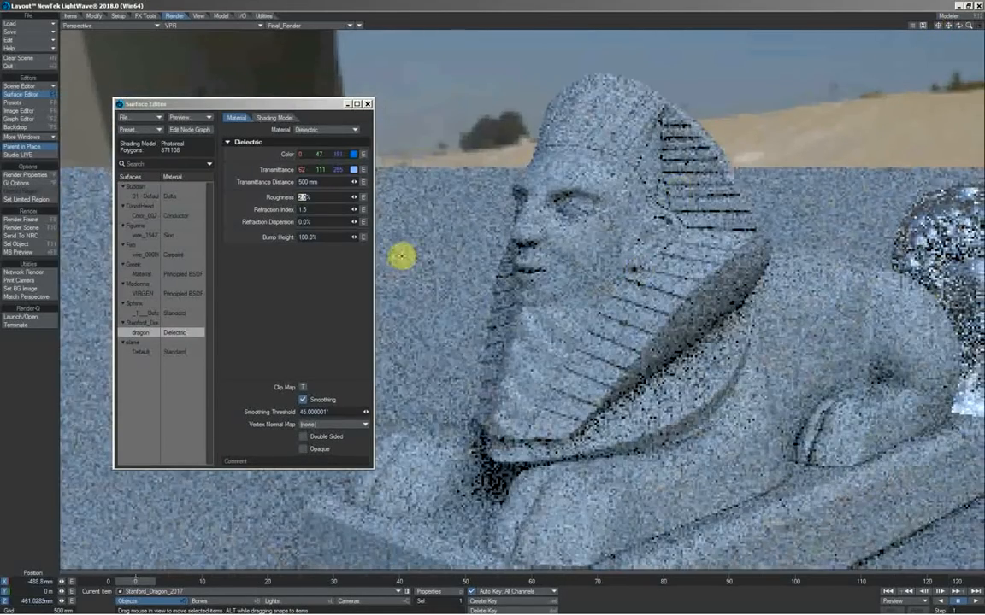
click(141, 313)
click(326, 129)
click(330, 104)
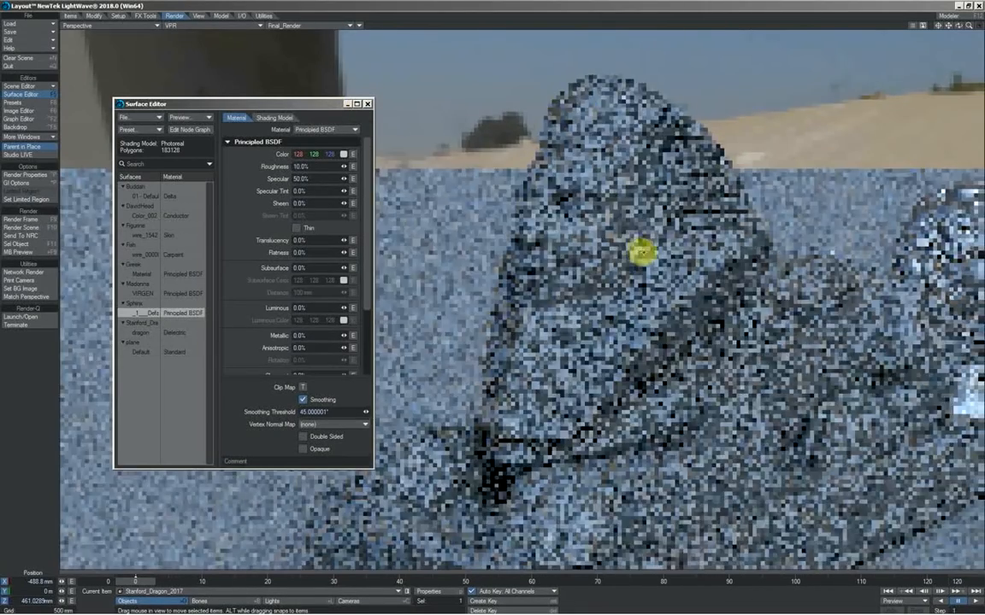
click(343, 153)
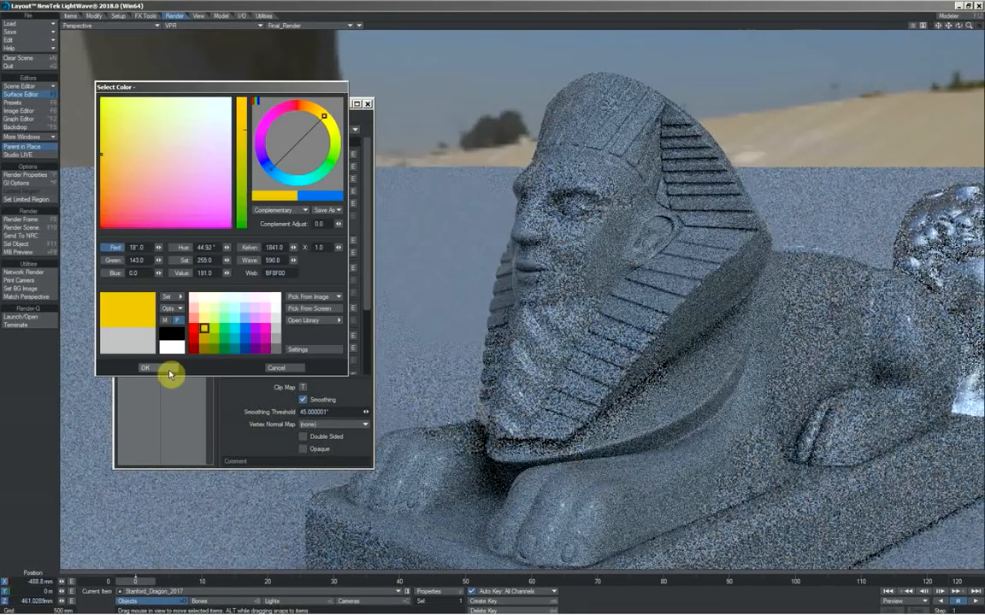
click(167, 370)
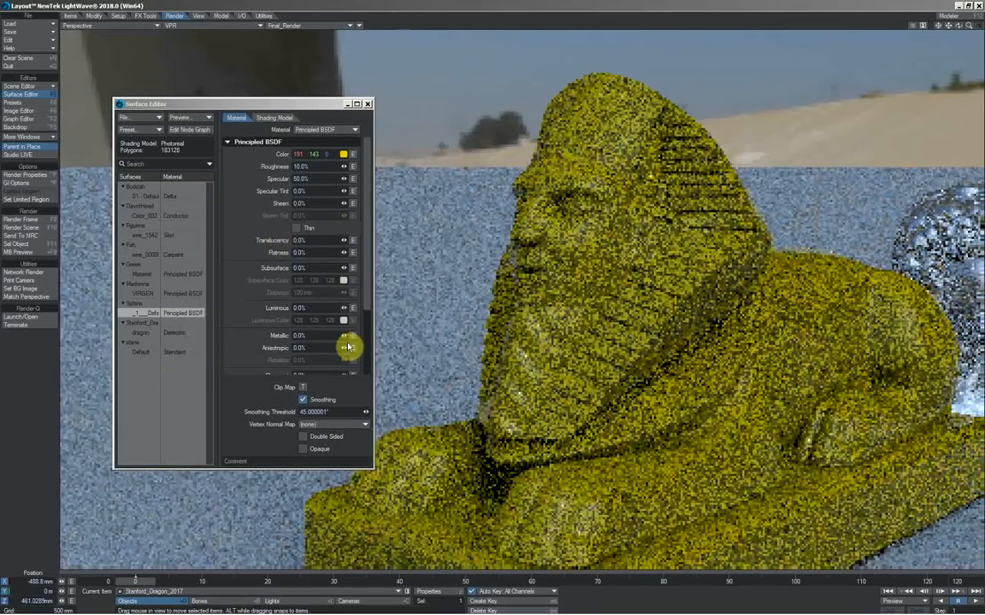
Step: Set the Sphinx material's metallic and specular to 100%, its roughness to 30%, and its color's saturation to 196
drag(344, 338, 346, 314)
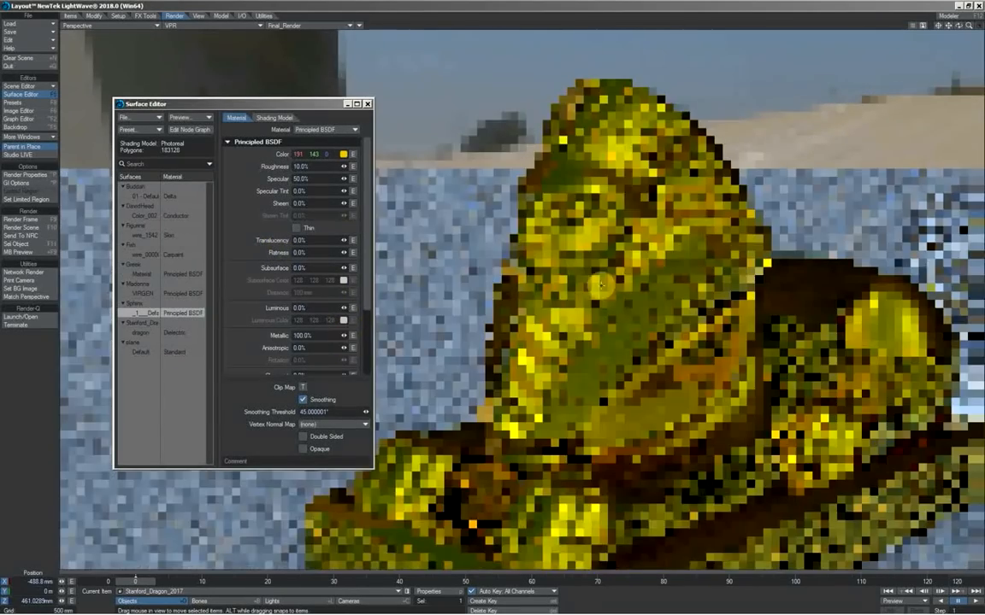
click(276, 179)
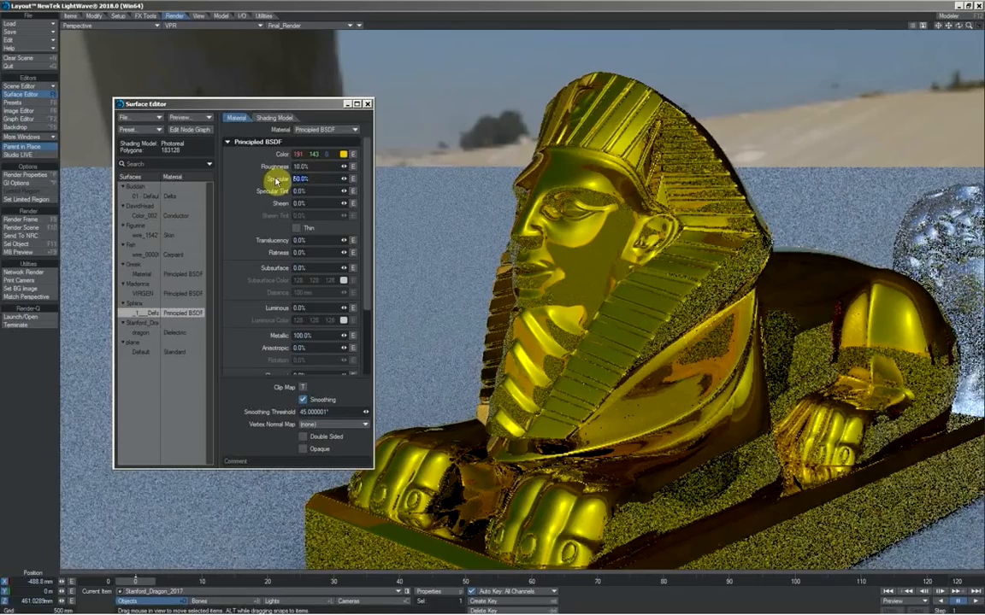
key(shift+Tab)
key(shift+Tab)
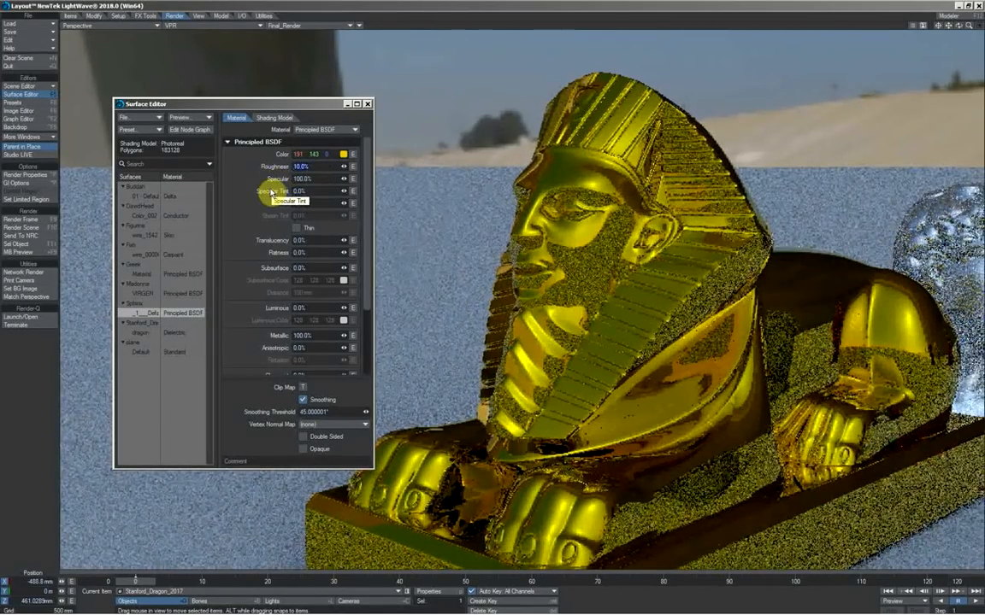
text(30%)
key(Tab)
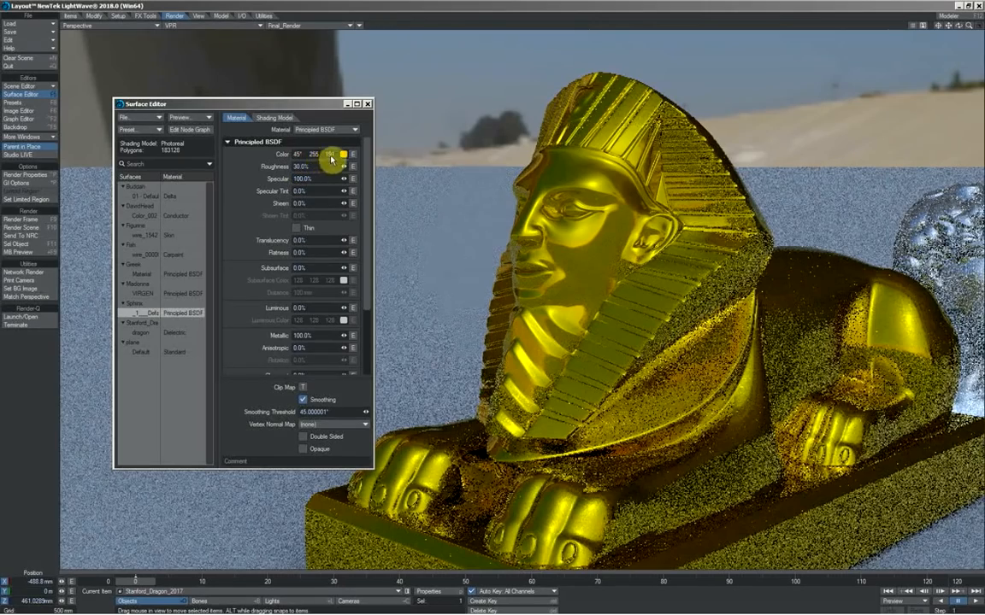
mouse_move(332, 158)
mouse_down()
mouse_move(313, 137)
mouse_move(319, 157)
mouse_up()
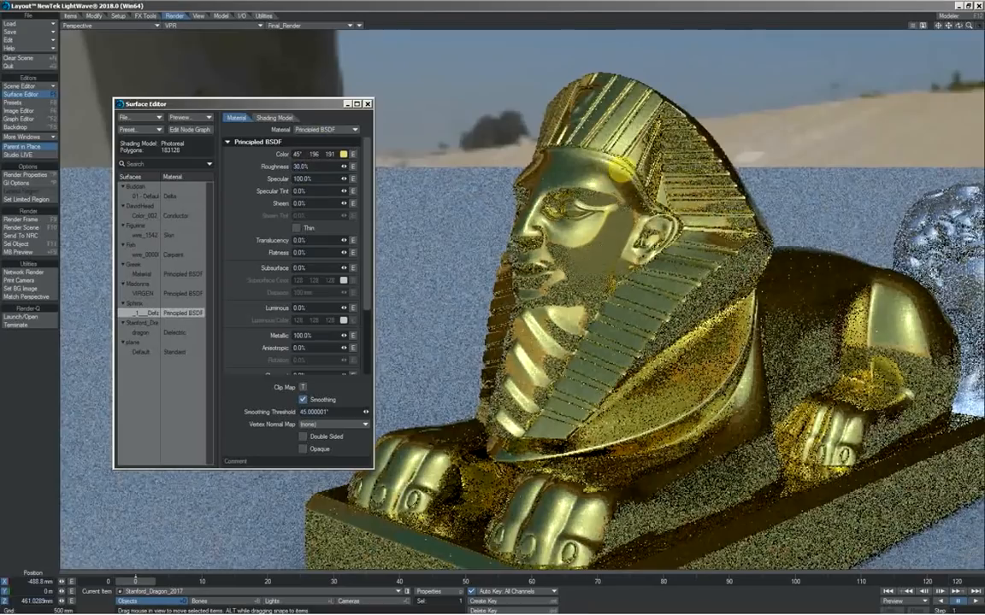
Step: Switch to the camera view and change the plane surface's material to Principled BSDF, accepting the grey base color
key(6)
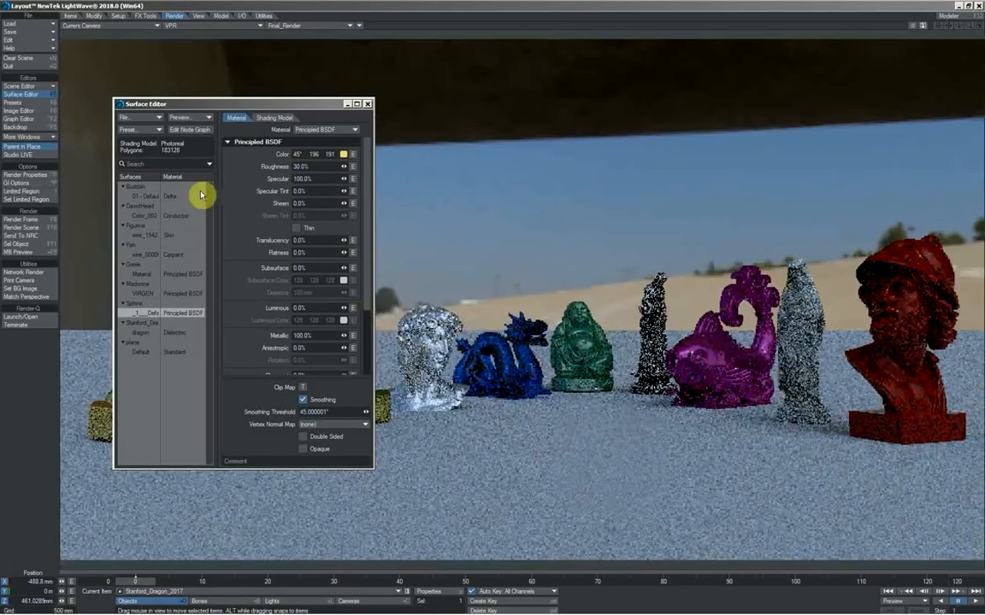
click(150, 353)
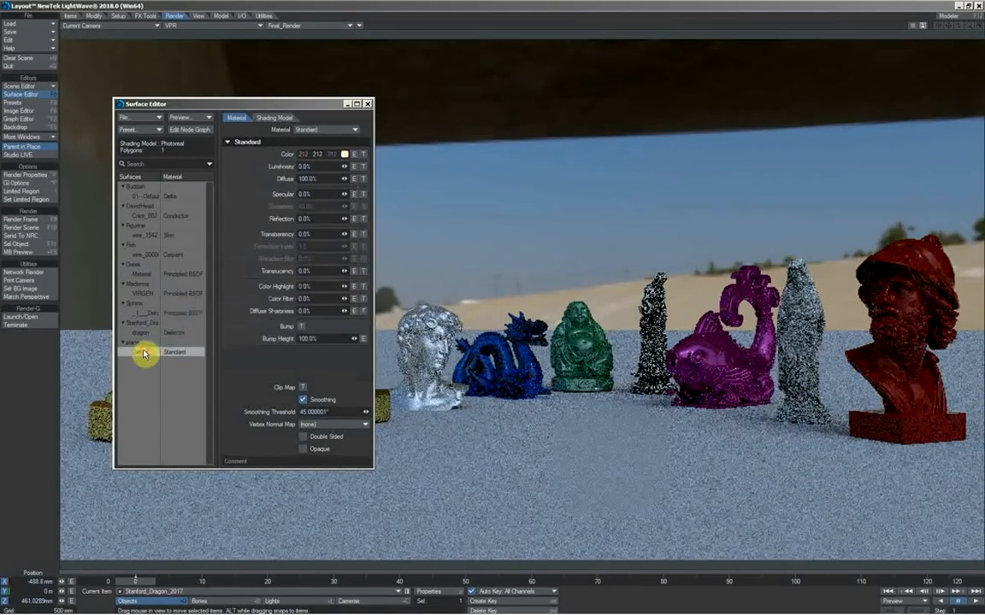
click(340, 130)
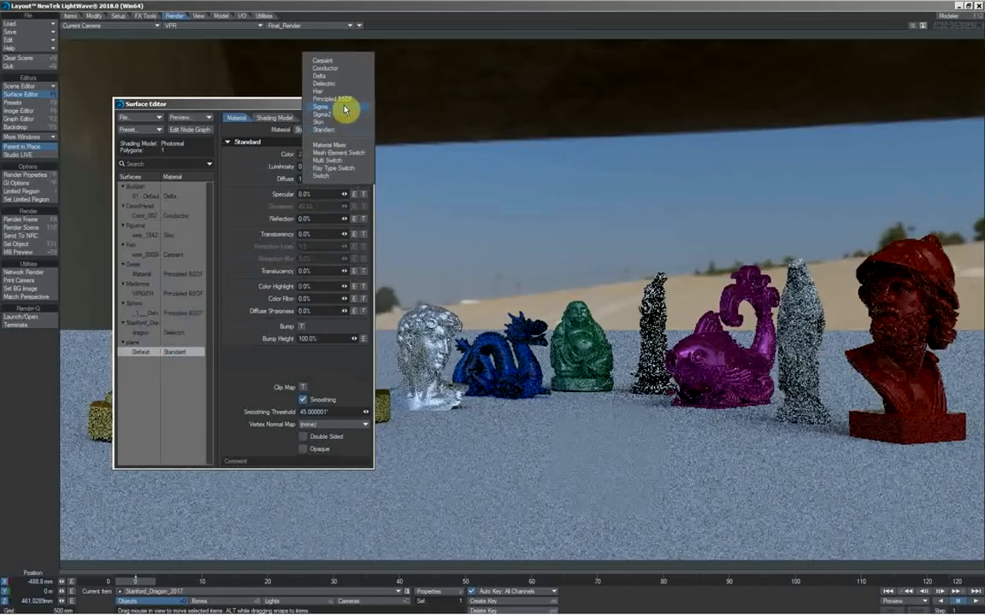
click(346, 100)
click(347, 157)
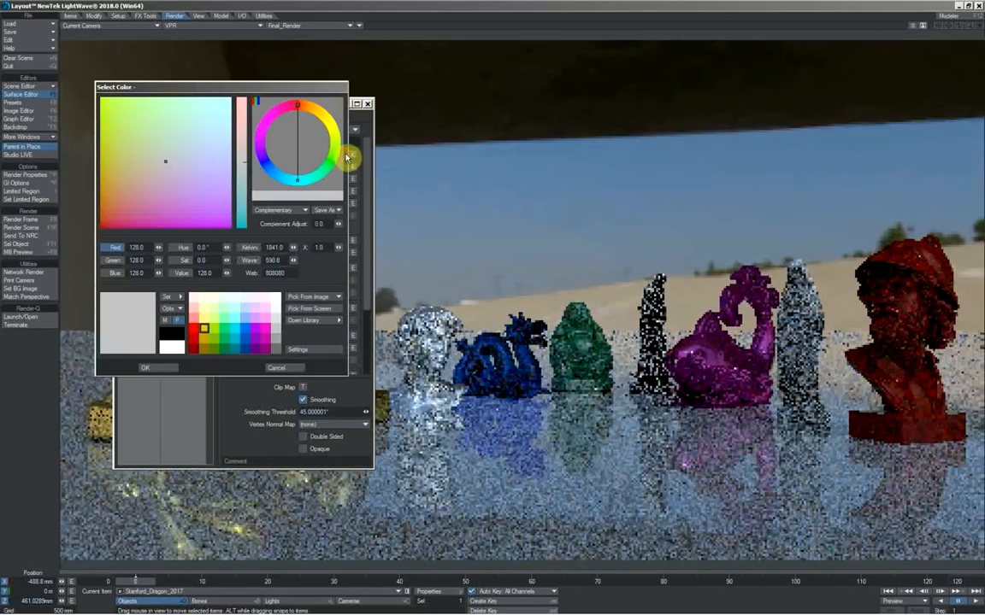
click(147, 367)
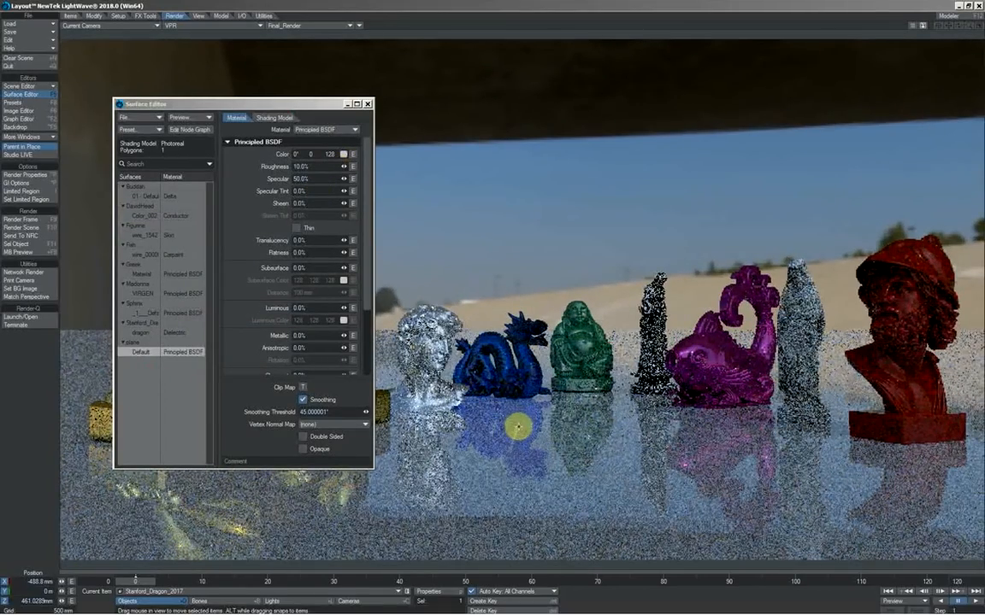
Step: Try roughness values of 75% and 50% on the plane surface
click(301, 166)
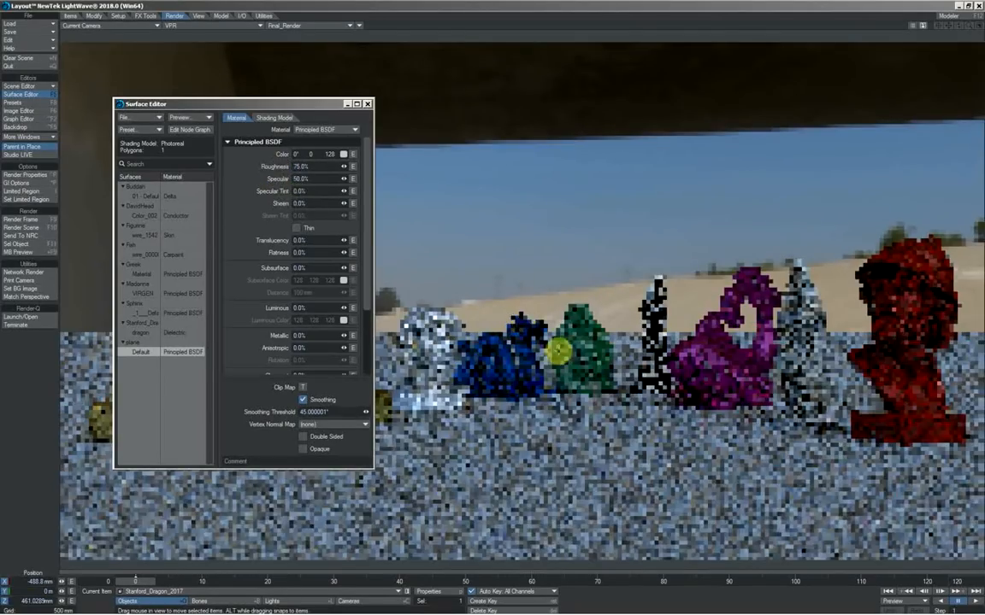
click(305, 166)
text(50)
Step: Set the plane material's specular to 80% and its roughness to 25%
click(308, 178)
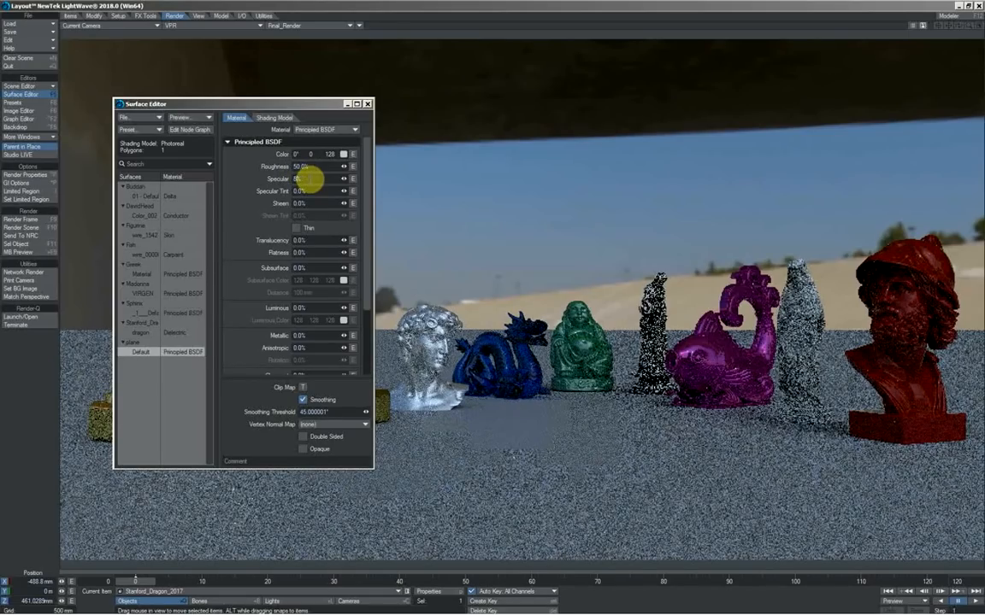
text(80)
click(327, 192)
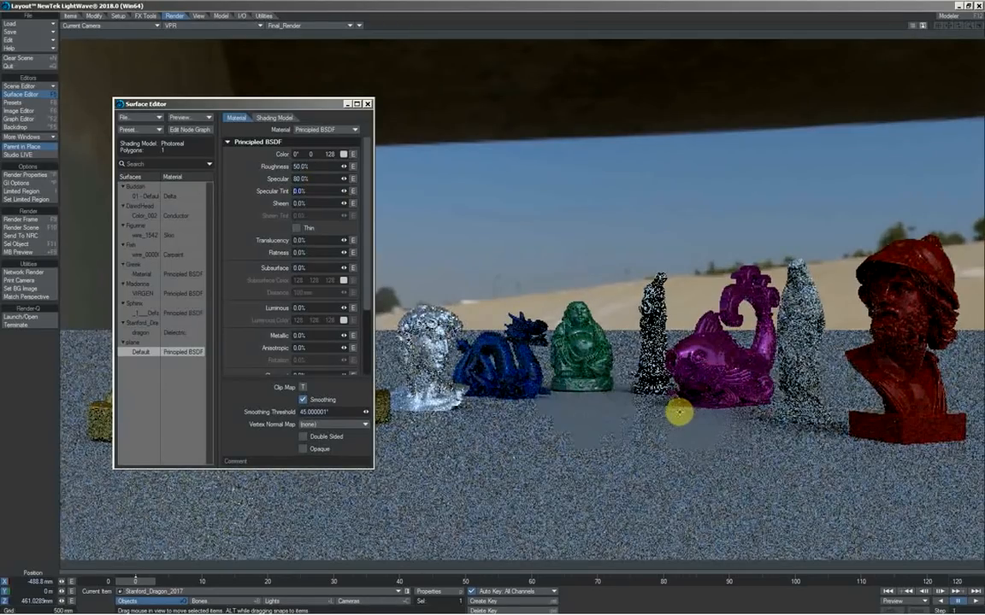
click(307, 167)
text(25)
key(Tab)
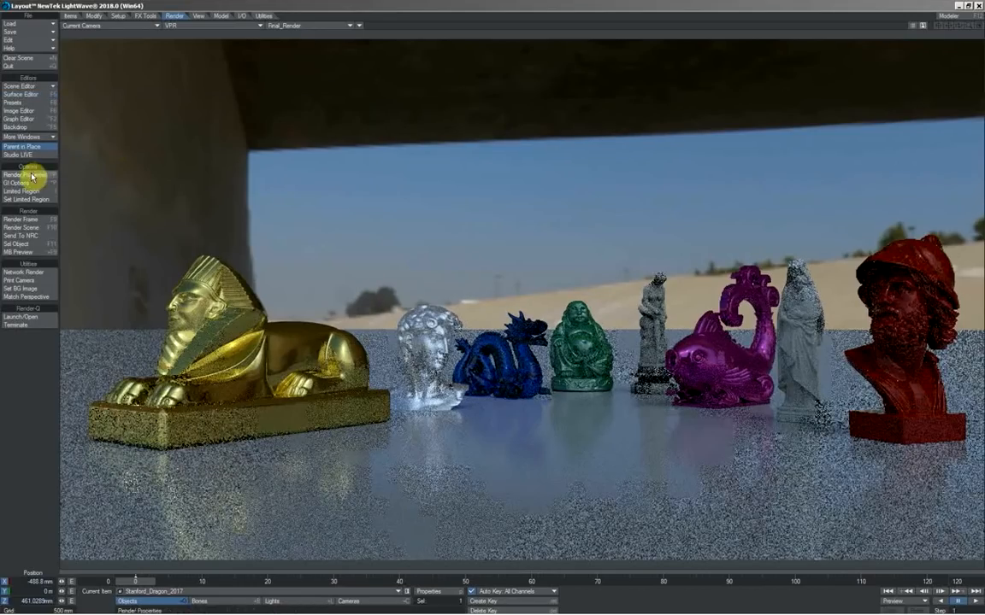
Step: Set the VPR renderer's reflection and refraction samples to 2 and adjust its subsurface scattering samples
click(26, 174)
click(763, 233)
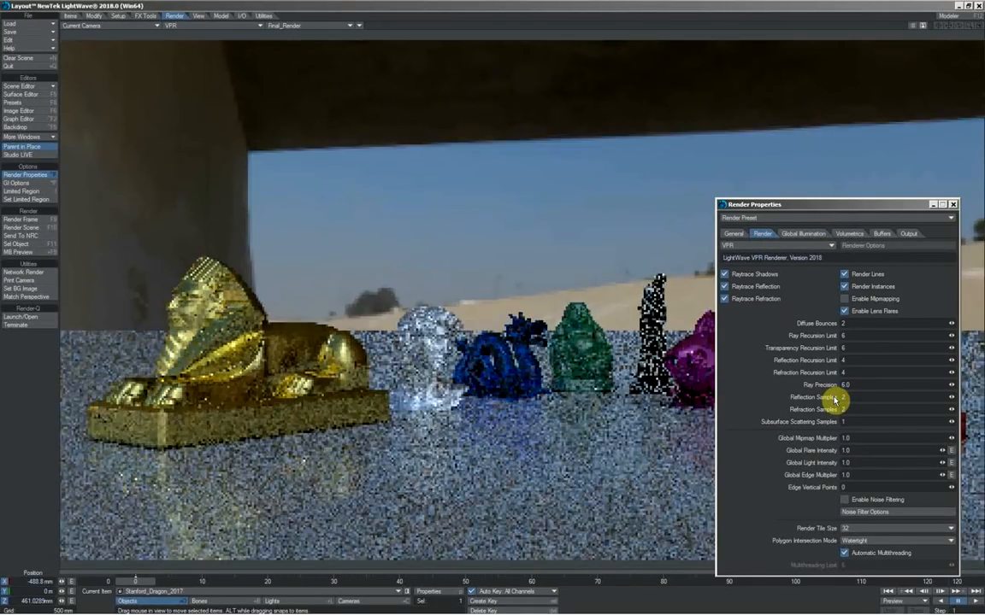
text(2)
key(Return)
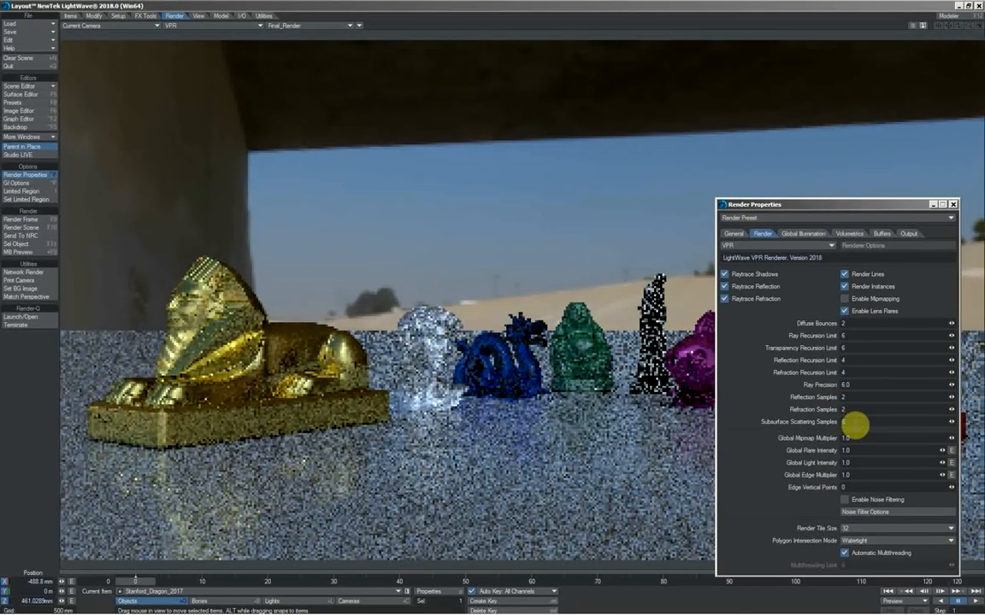
click(953, 204)
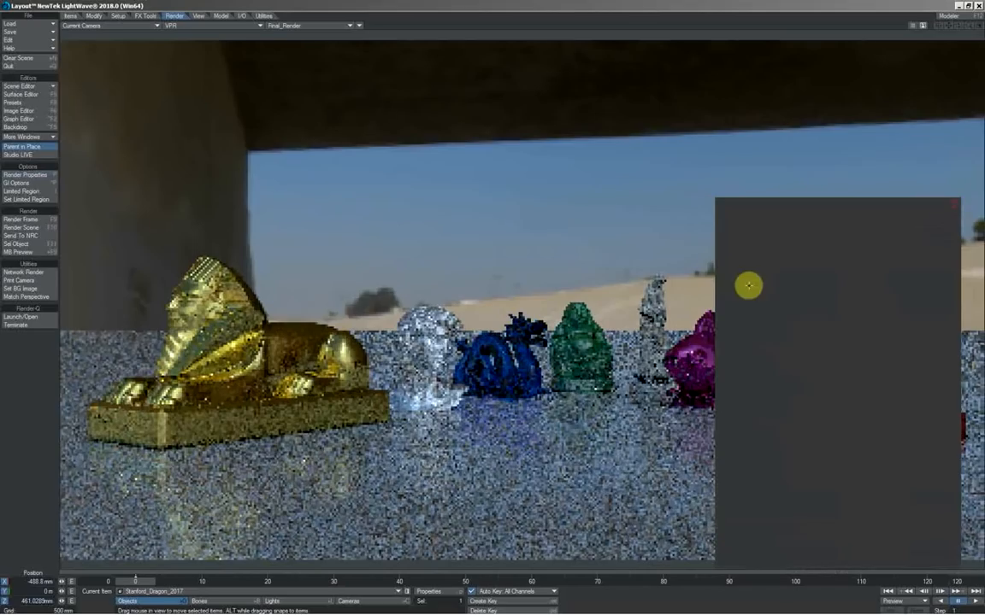
Step: Select the scene's camera and open its properties
click(371, 600)
click(429, 592)
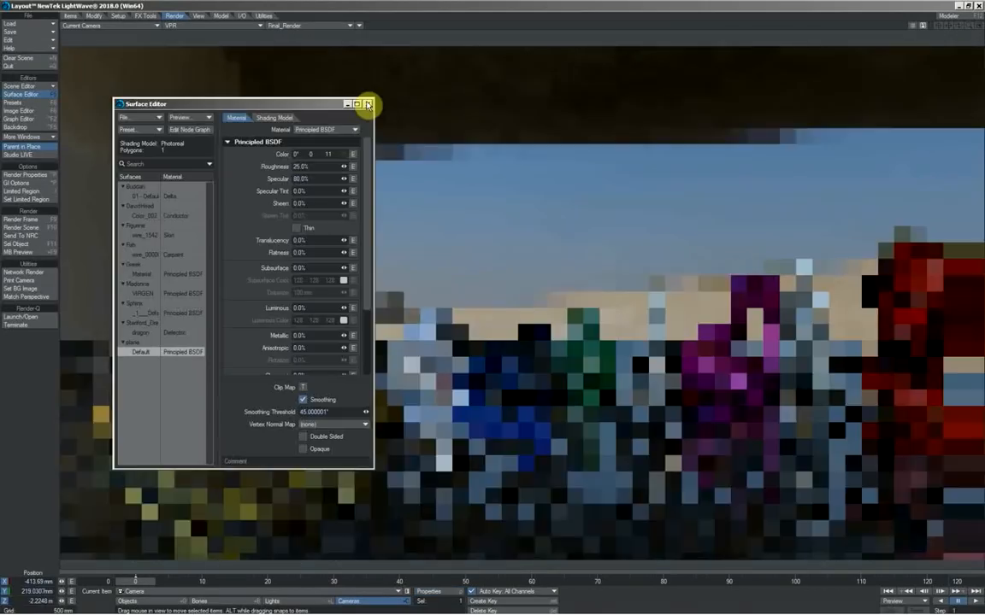
Step: Enable global illumination with backdrop sampling turned off and set its brute force rays to 4
click(367, 103)
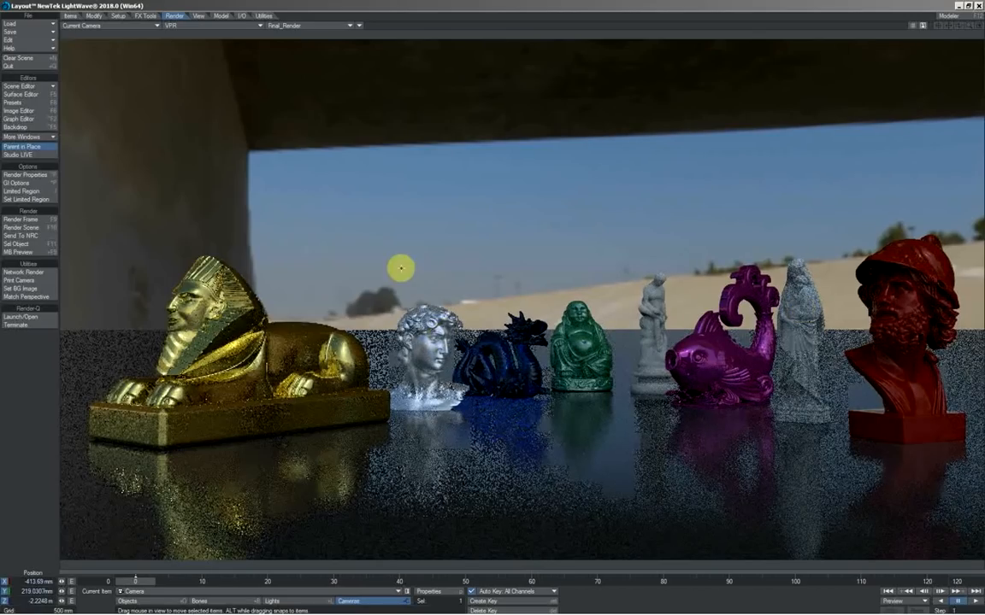
click(37, 184)
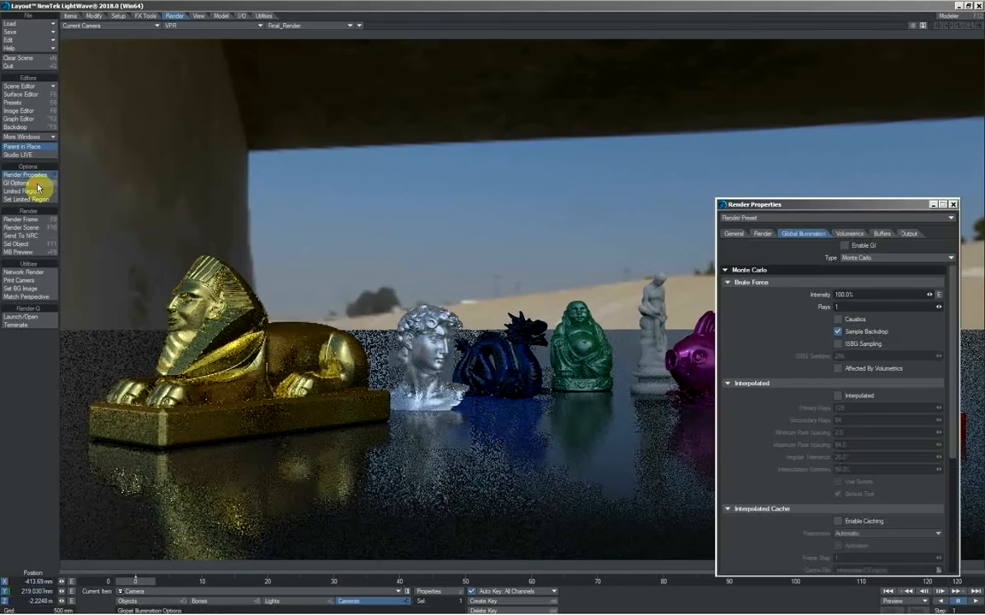
click(840, 331)
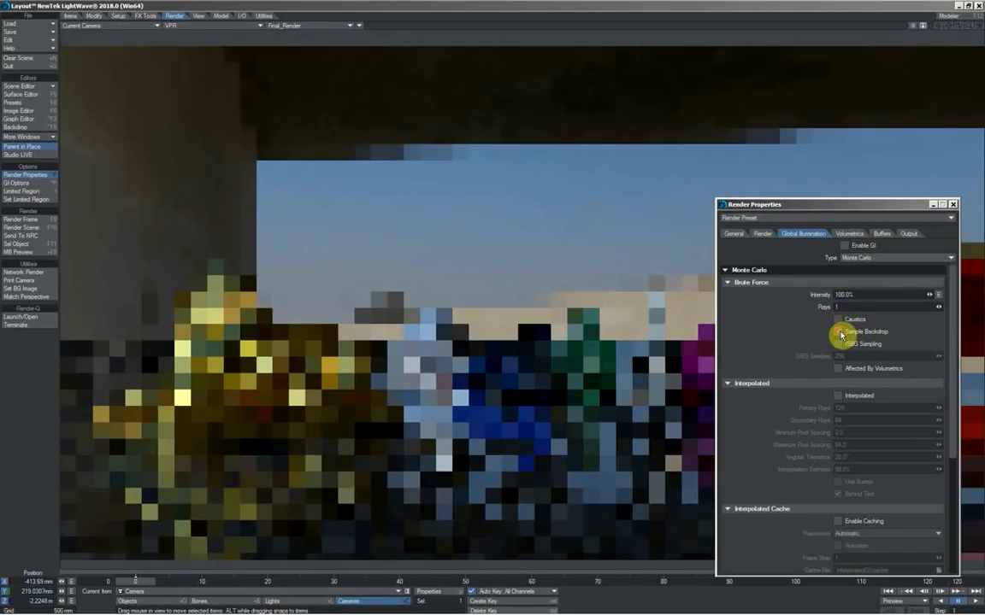
click(845, 246)
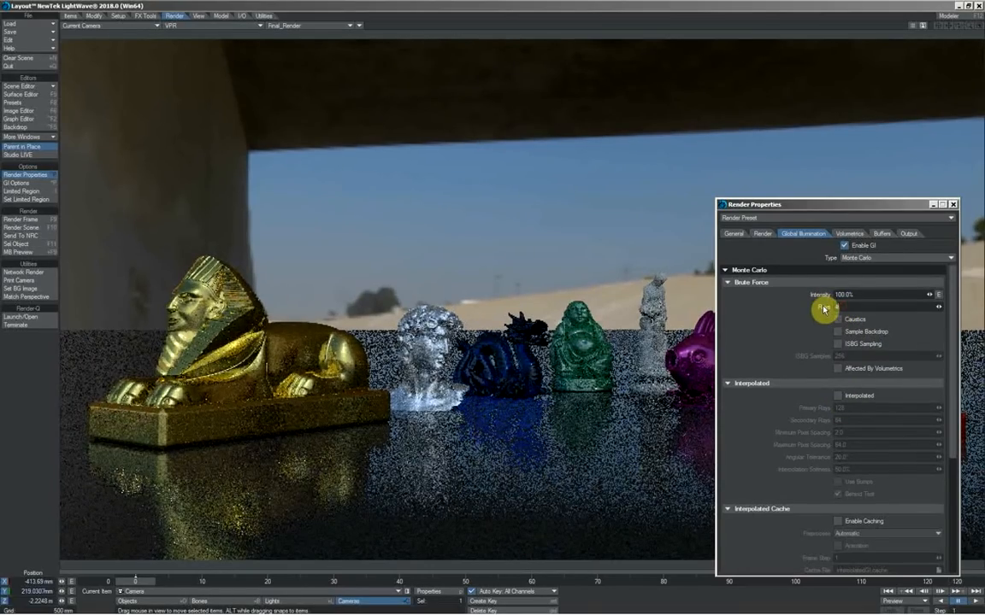
key(Return)
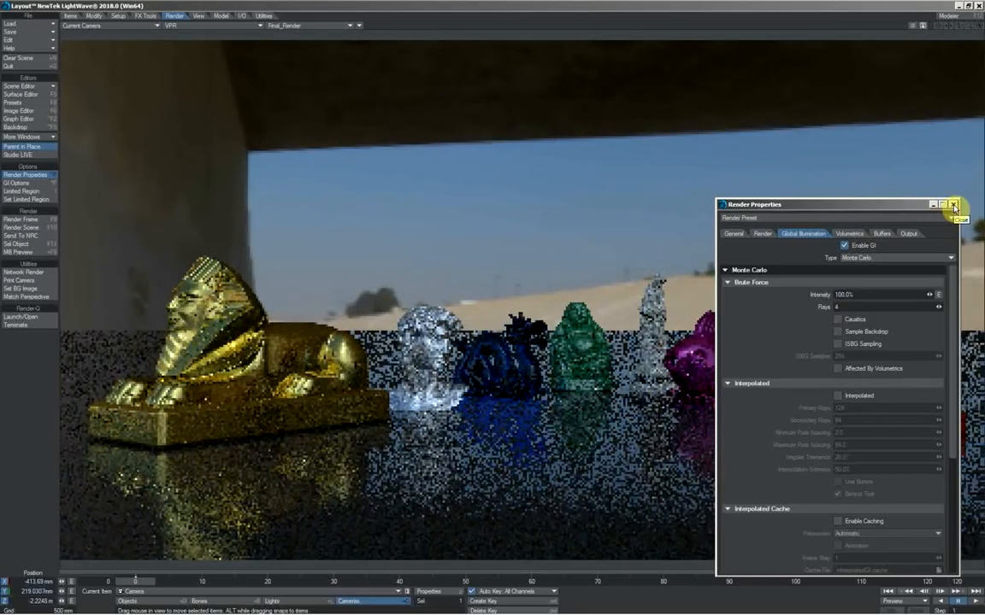
click(953, 207)
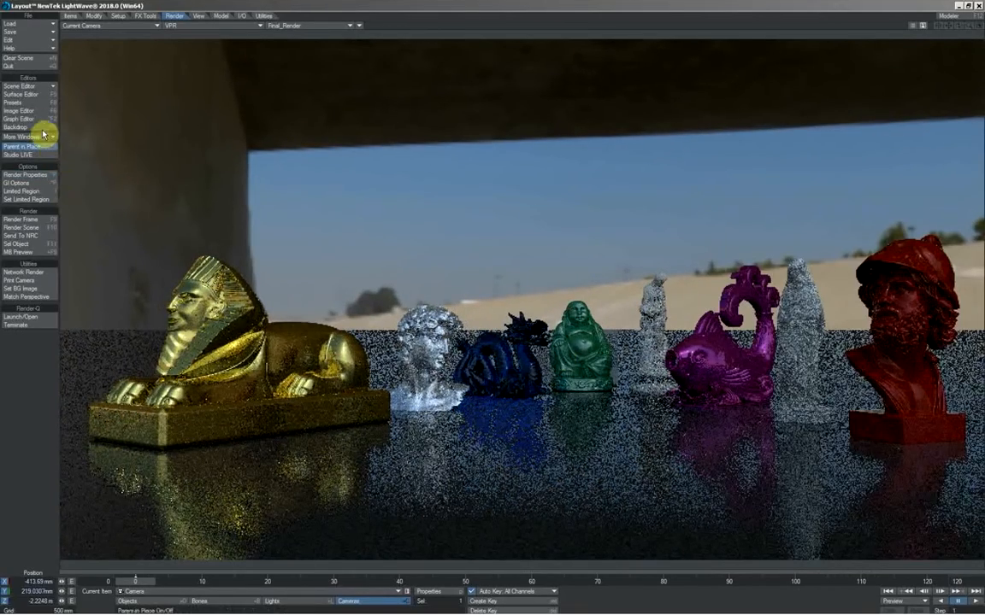
Step: Try raising the brightness of the Ditch-River HDR image to 0.17
click(22, 110)
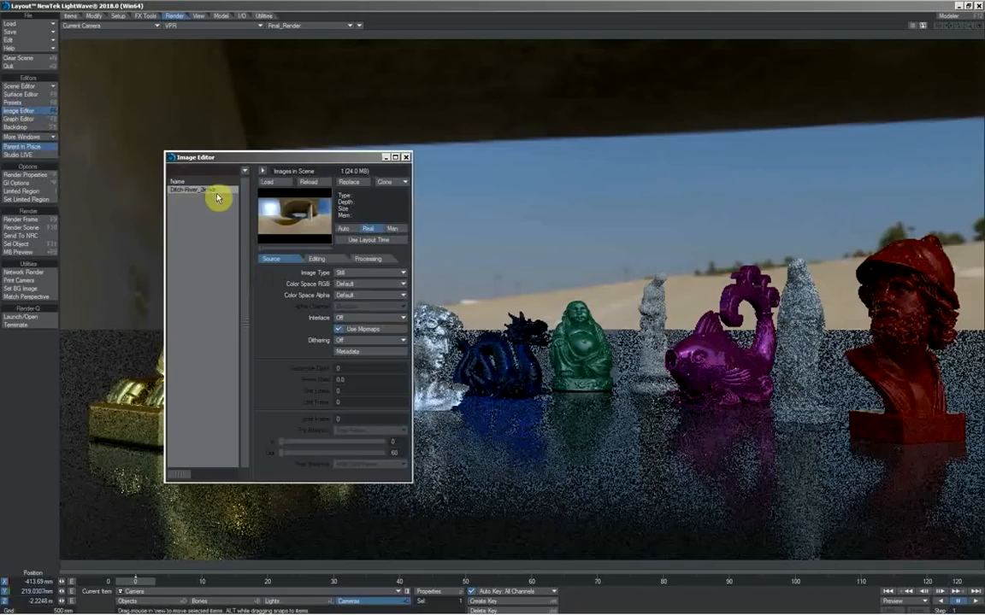
click(366, 259)
click(328, 260)
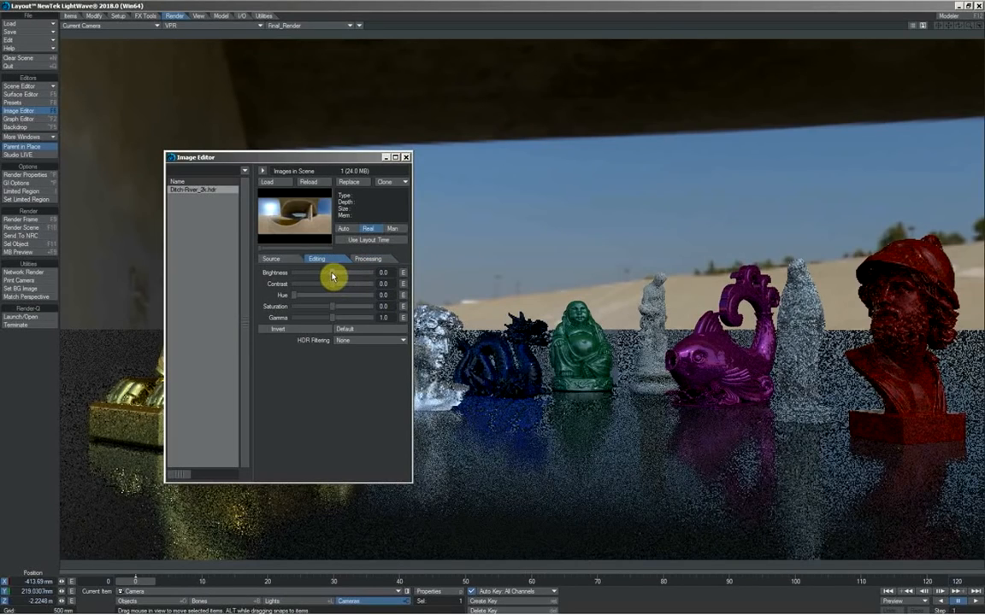
drag(332, 275, 338, 275)
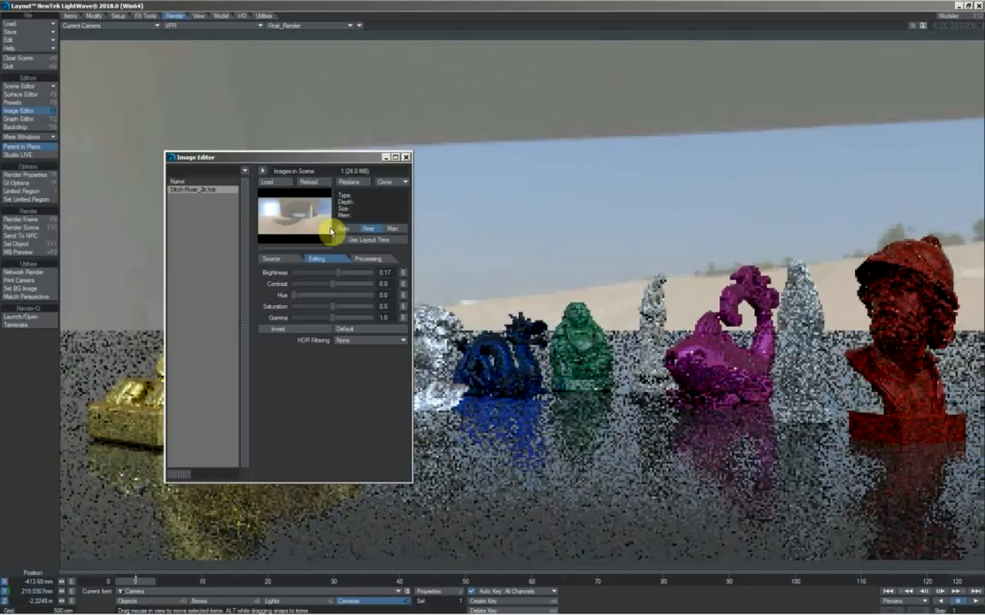
click(406, 158)
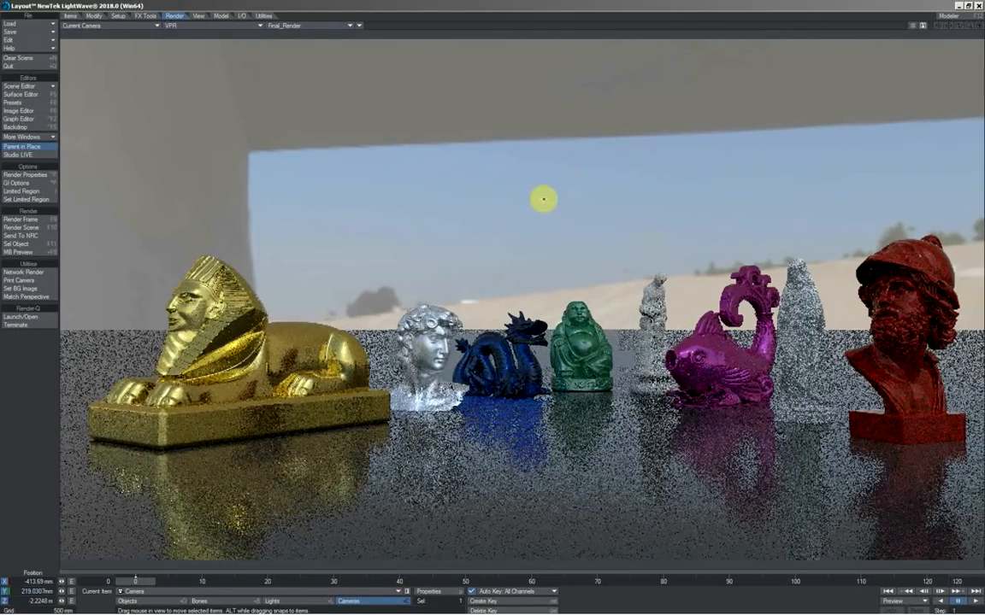
click(33, 127)
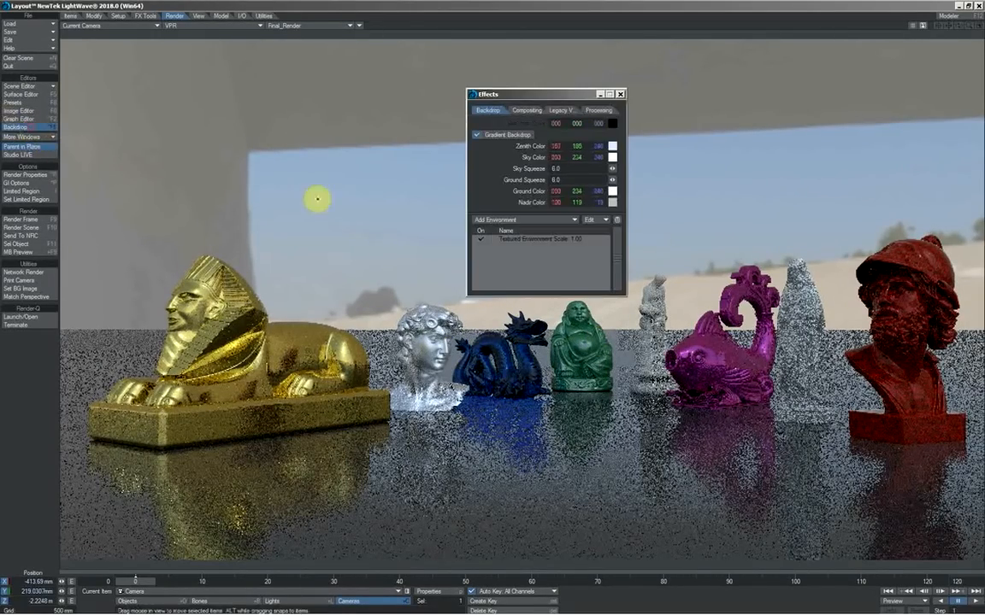
click(621, 94)
Step: Reset the Ditch-River HDR image's brightness to 0.0
click(38, 111)
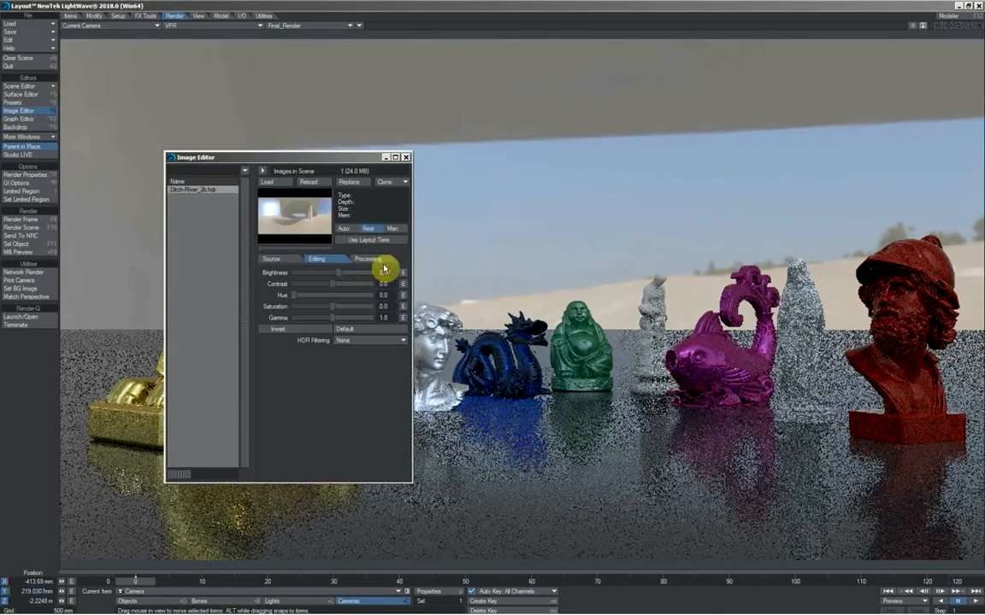
key(Return)
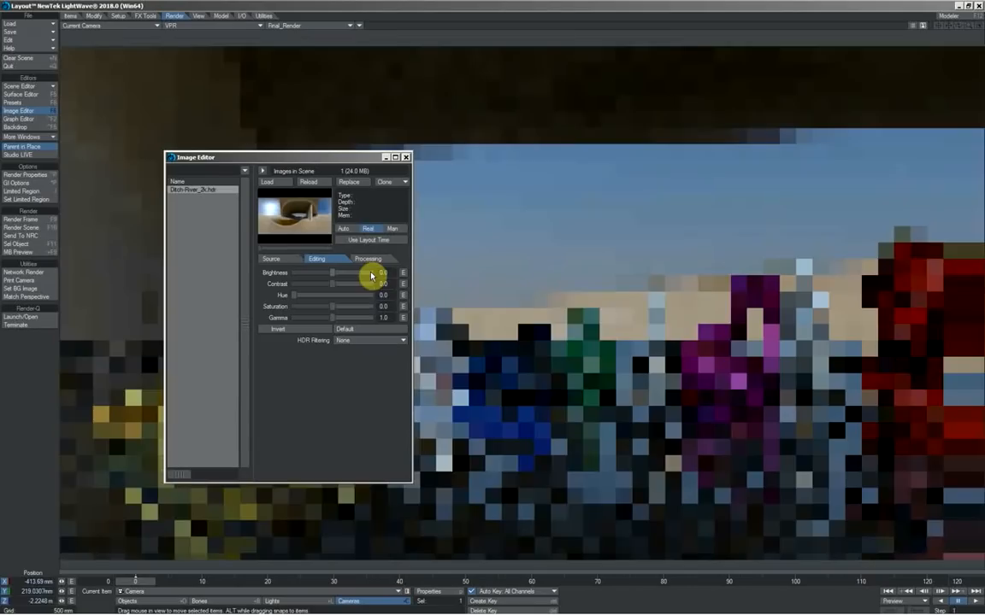
click(405, 158)
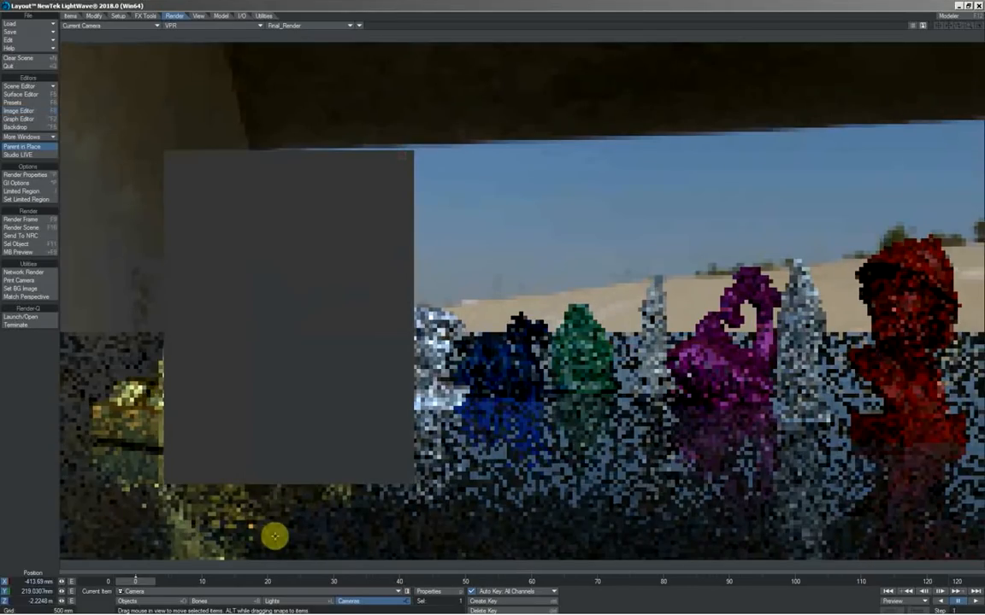
Step: Try an intensity of 2.0 lx on the environment light and settle on 1.6 lx
click(272, 601)
click(429, 593)
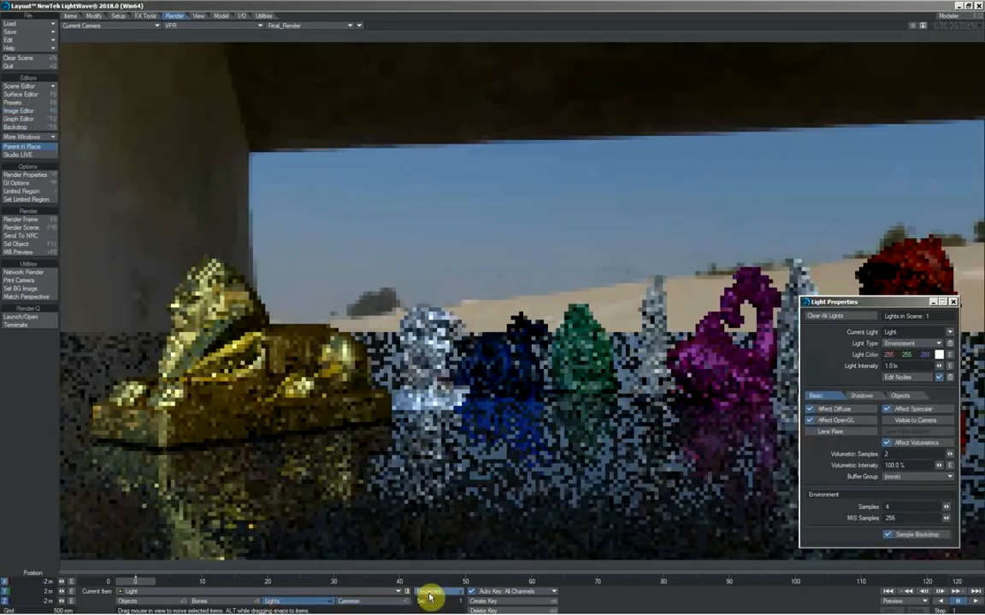
click(904, 366)
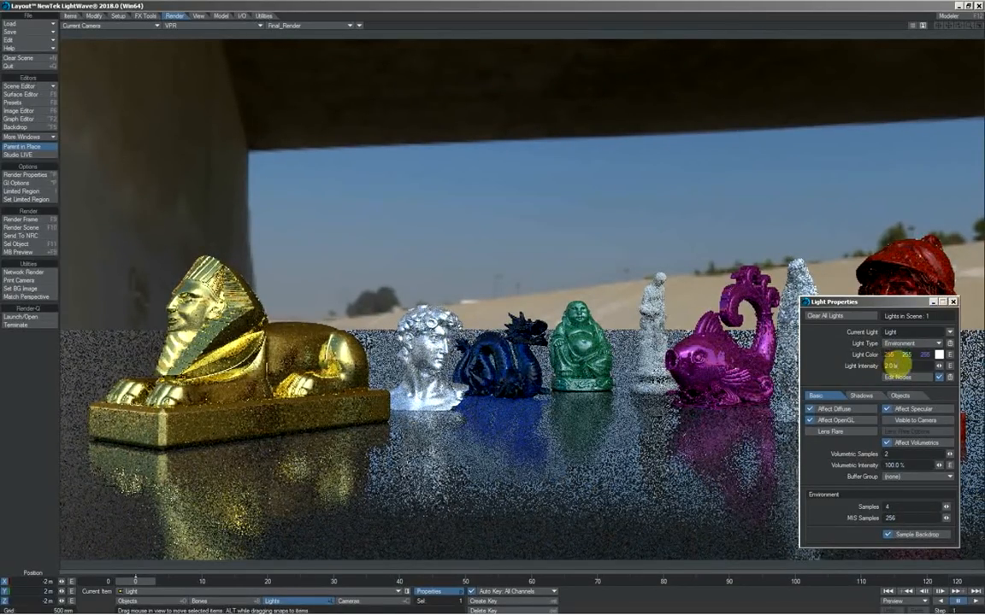
click(892, 365)
text(1.6)
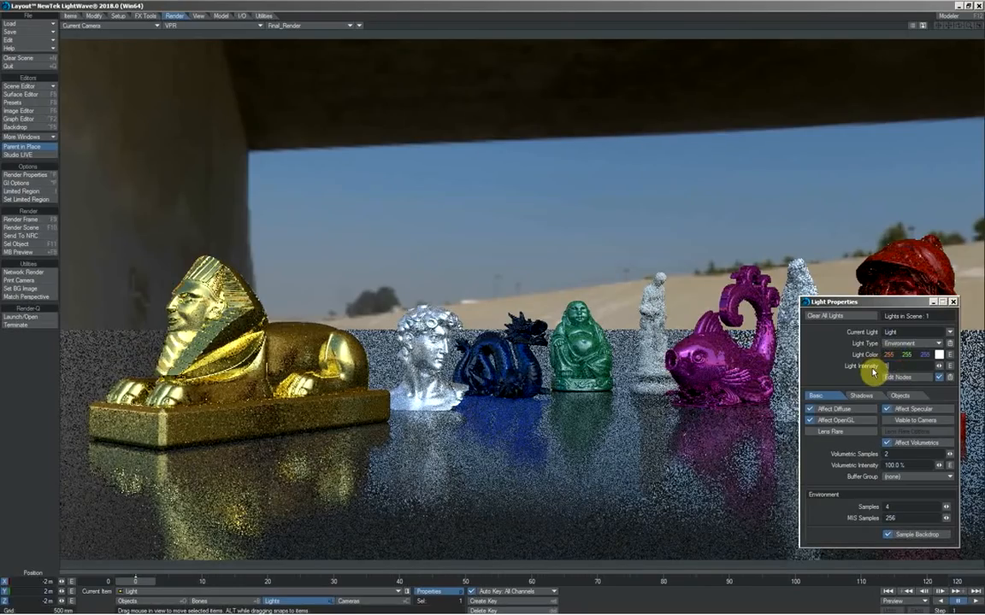
key(Return)
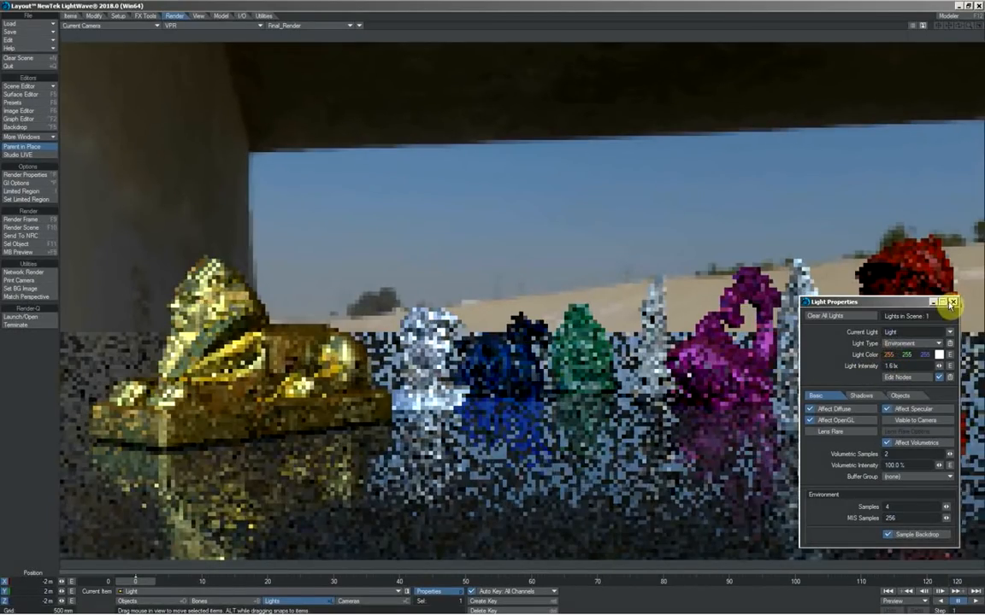
click(952, 302)
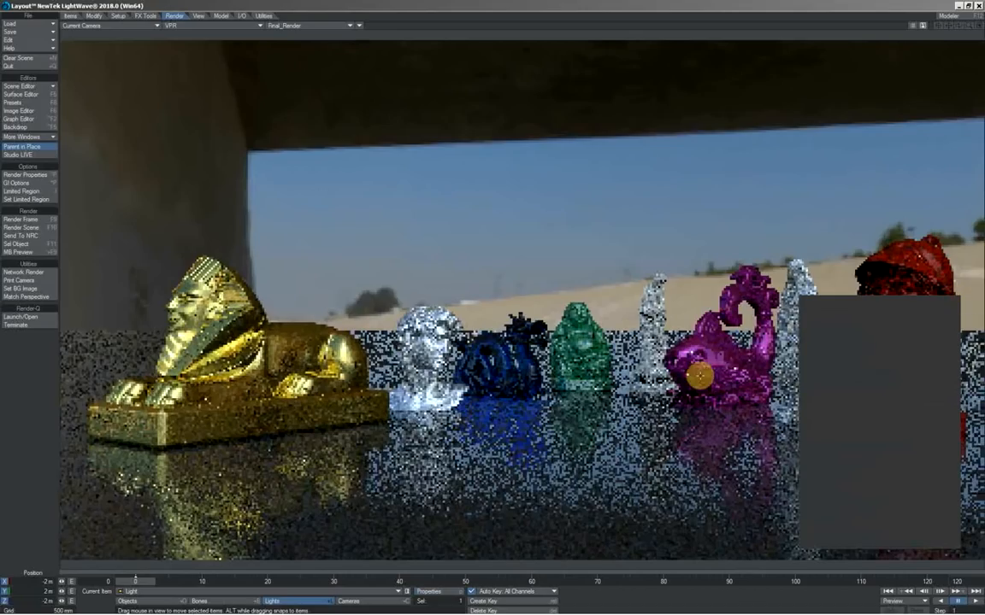